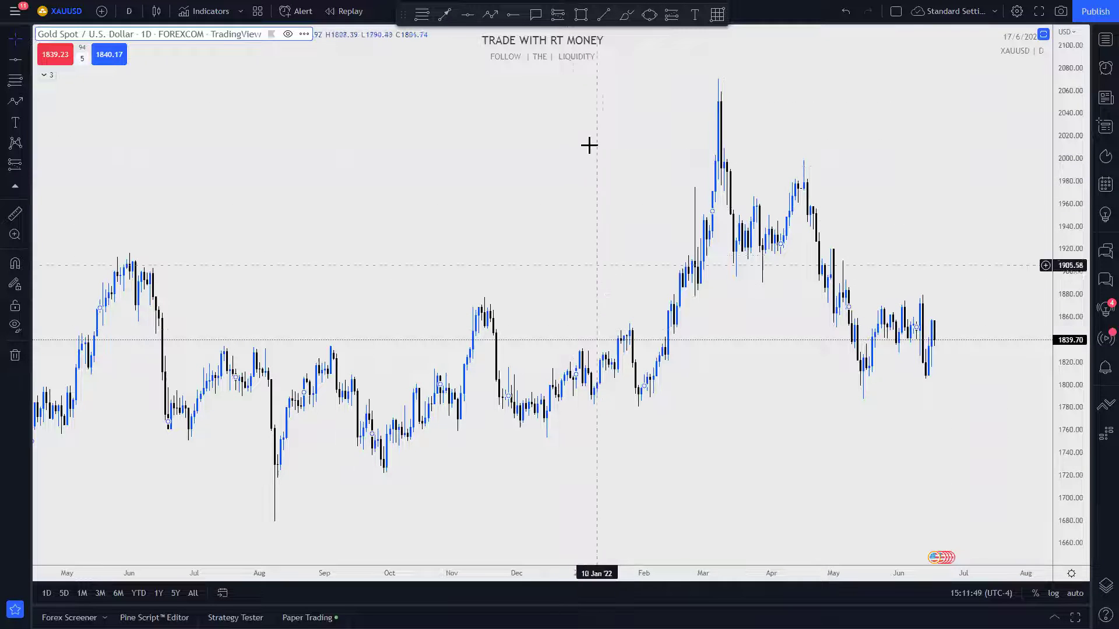
# - Annotate the swings with brush strokes: the March 2022 high, its rally and decline, the broken 2021 highs and the early-2022 low
pyautogui.click(626, 14)
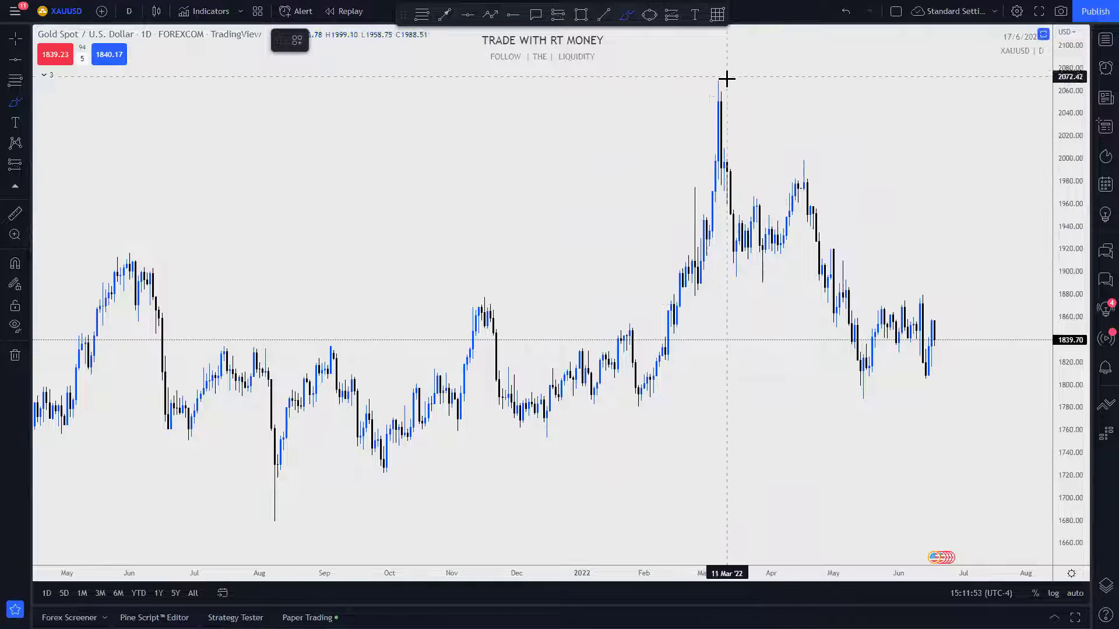
pyautogui.moveTo(692, 89); pyautogui.dragTo(747, 84)
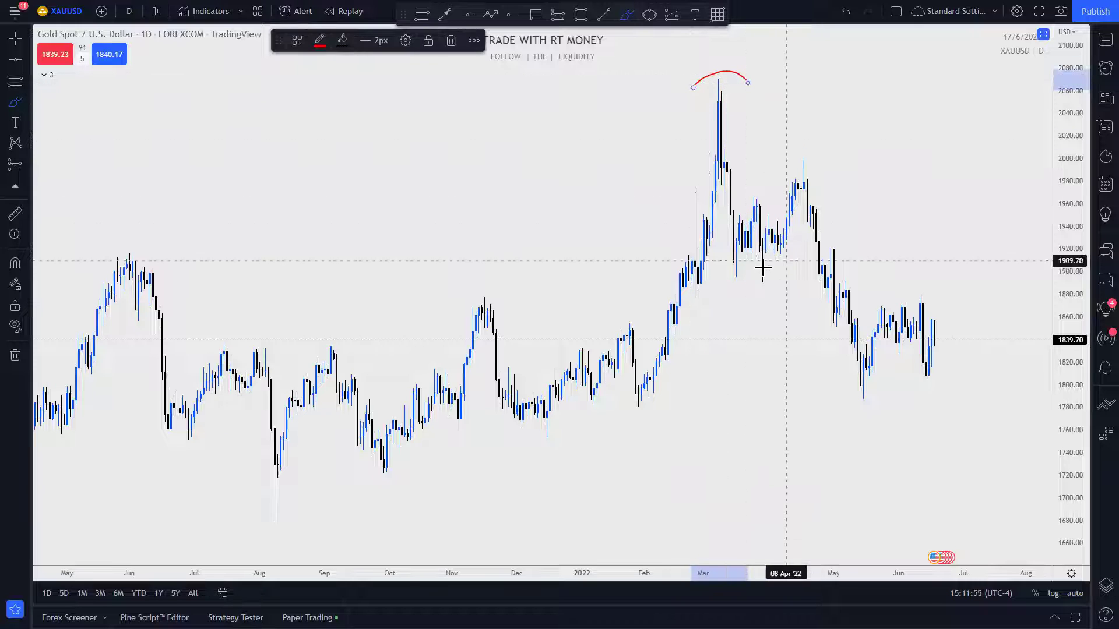
pyautogui.moveTo(652, 402); pyautogui.dragTo(721, 102)
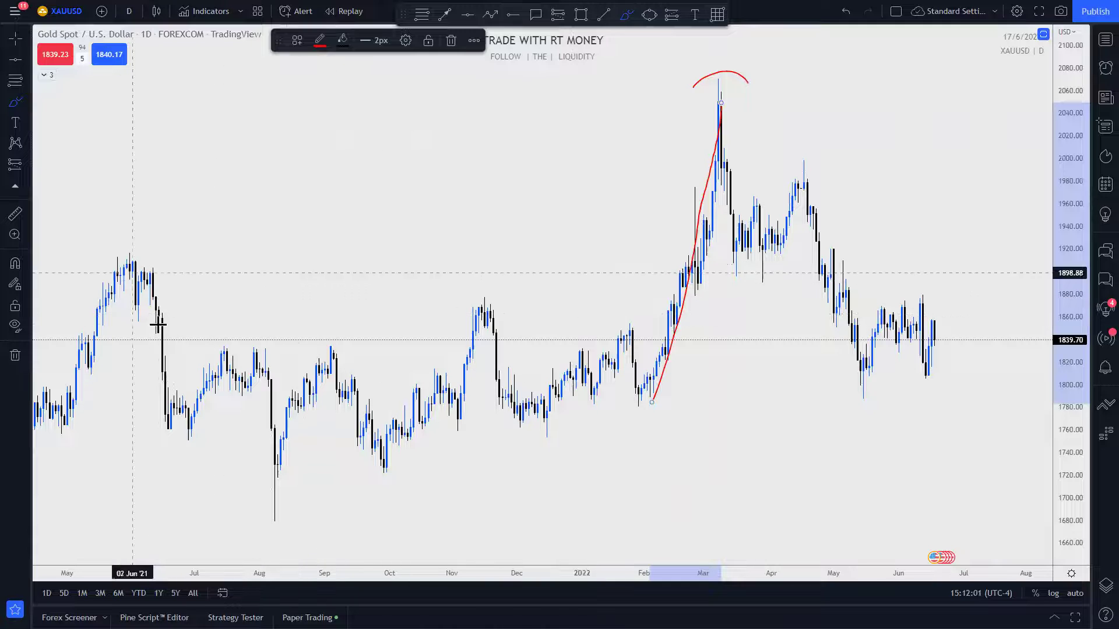
pyautogui.moveTo(466, 304); pyautogui.dragTo(671, 294)
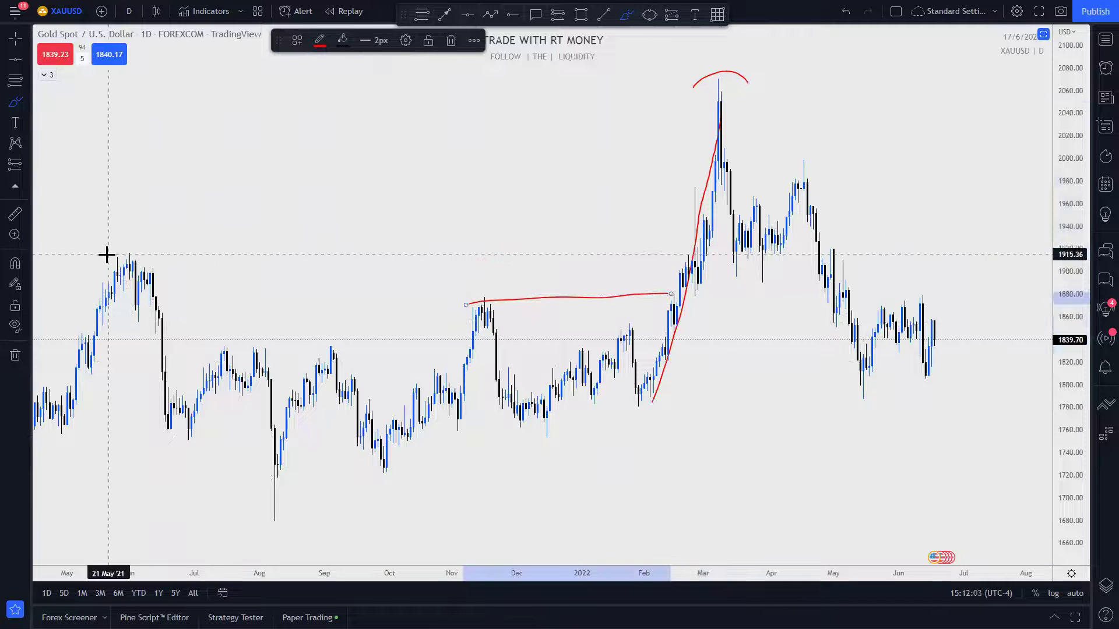
pyautogui.moveTo(111, 254); pyautogui.dragTo(303, 259)
pyautogui.moveTo(390, 261); pyautogui.dragTo(691, 250)
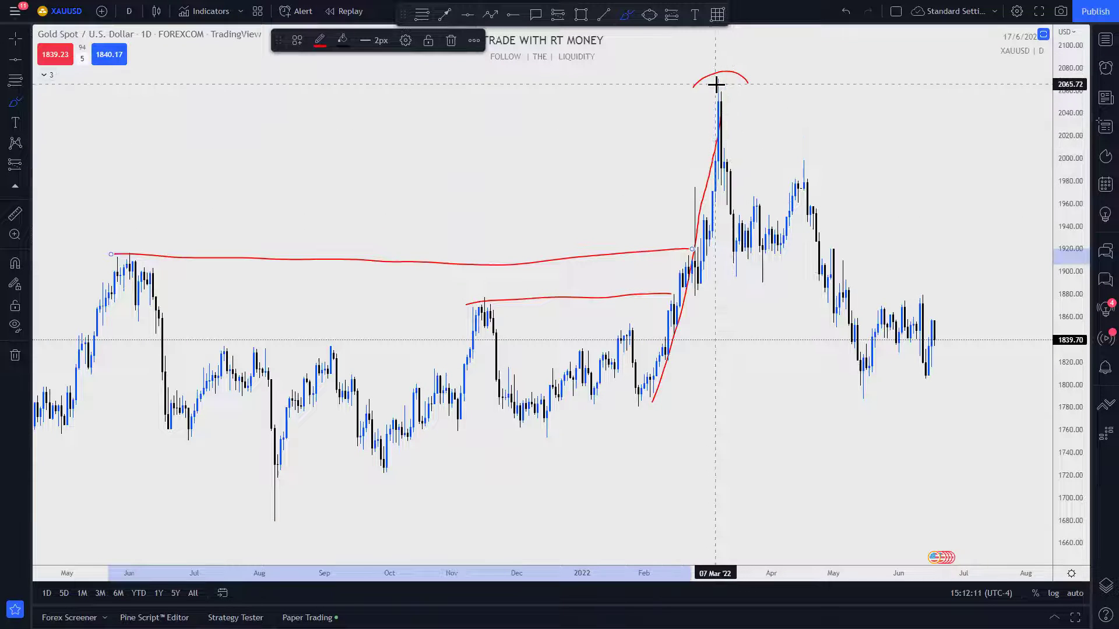
pyautogui.moveTo(716, 84)
pyautogui.mouseDown()
pyautogui.moveTo(739, 267)
pyautogui.moveTo(798, 175)
pyautogui.moveTo(861, 385)
pyautogui.mouseUp()
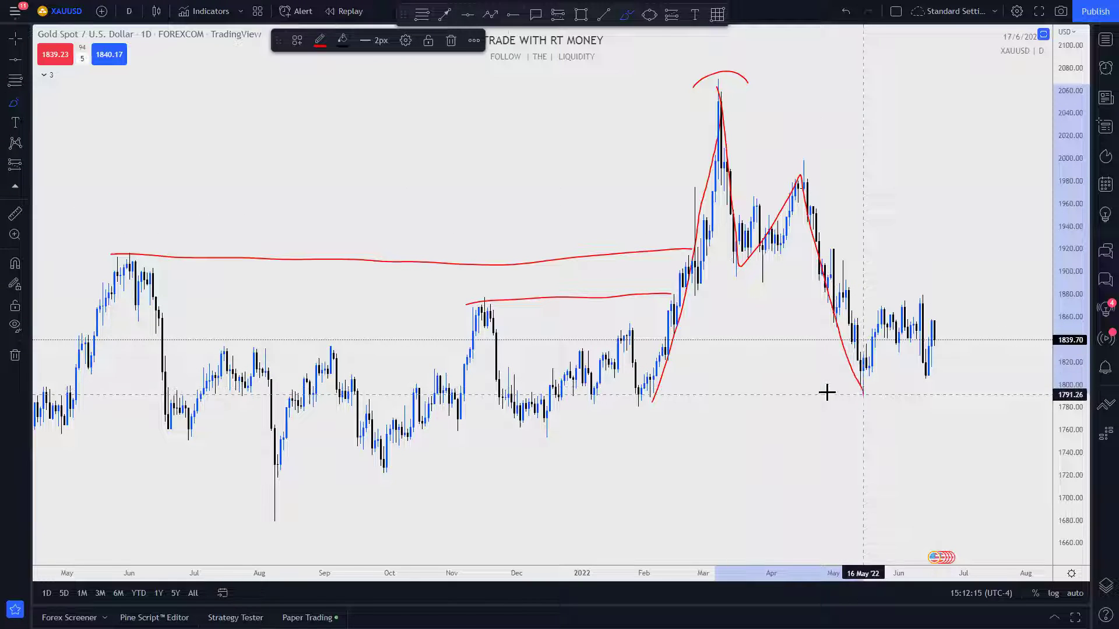
pyautogui.moveTo(653, 372)
pyautogui.mouseDown()
pyautogui.moveTo(634, 414)
pyautogui.moveTo(636, 393)
pyautogui.mouseUp()
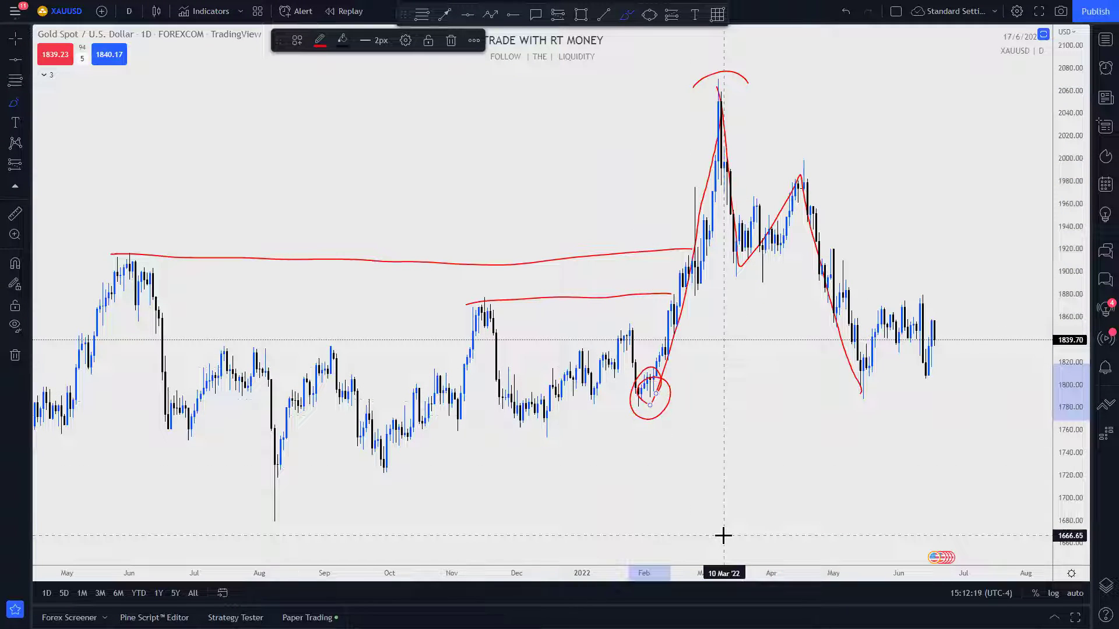
# - Undo all the brush strokes on the chart
pyautogui.hotkey('ctrl', 'z')
pyautogui.hotkey('ctrl', 'z')
pyautogui.hotkey('ctrl', 'z')
pyautogui.hotkey('ctrl', 'z')
pyautogui.hotkey('ctrl', 'z')
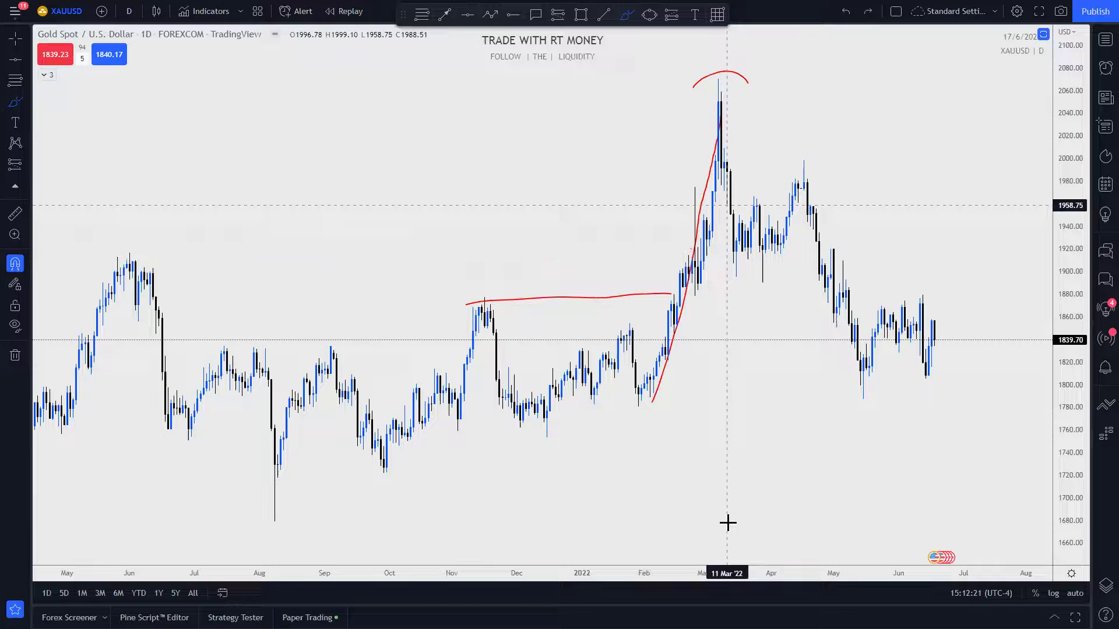
pyautogui.hotkey('ctrl', 'z')
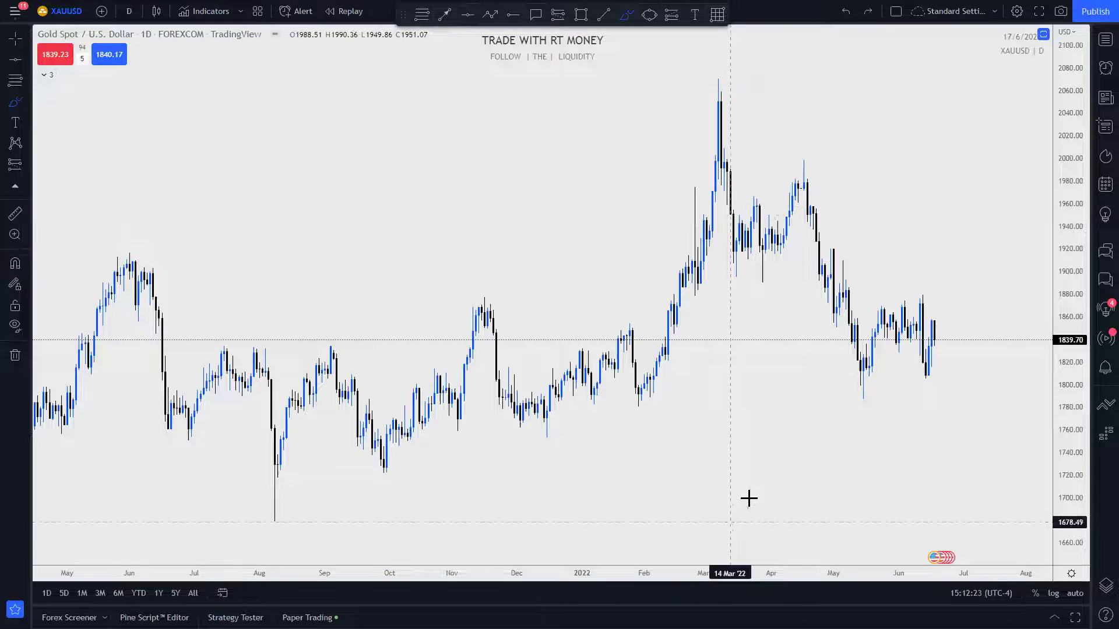
# - Brush a horizontal line at the March–April 2022 lows, about 1895, and a falling stroke from the April 2022 high through it
pyautogui.scroll(3, 722, 497)
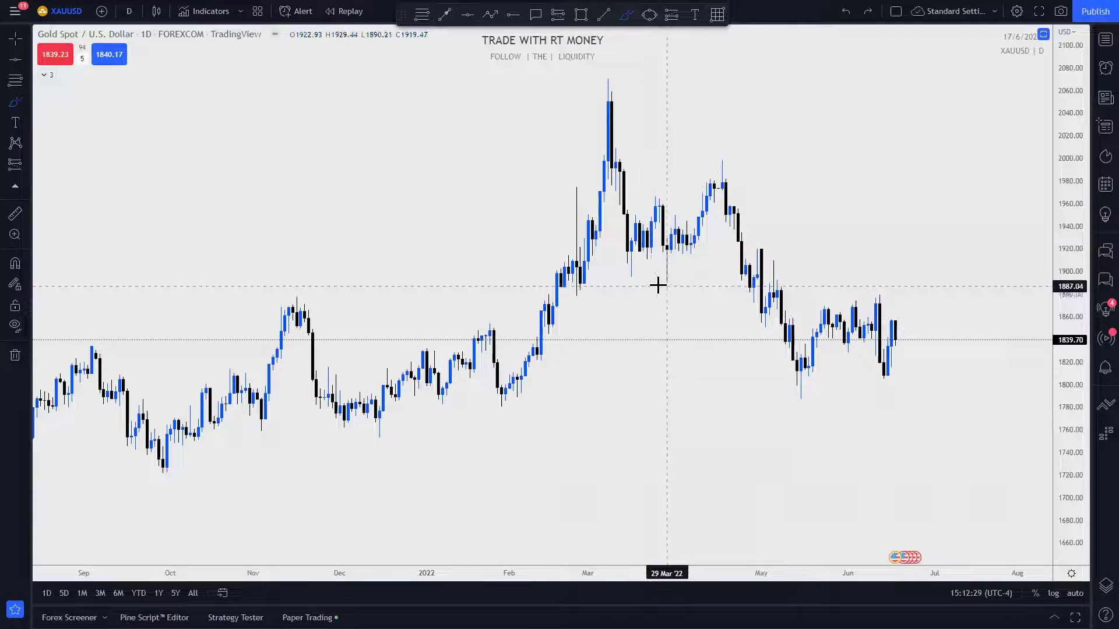
pyautogui.moveTo(625, 279); pyautogui.dragTo(773, 277)
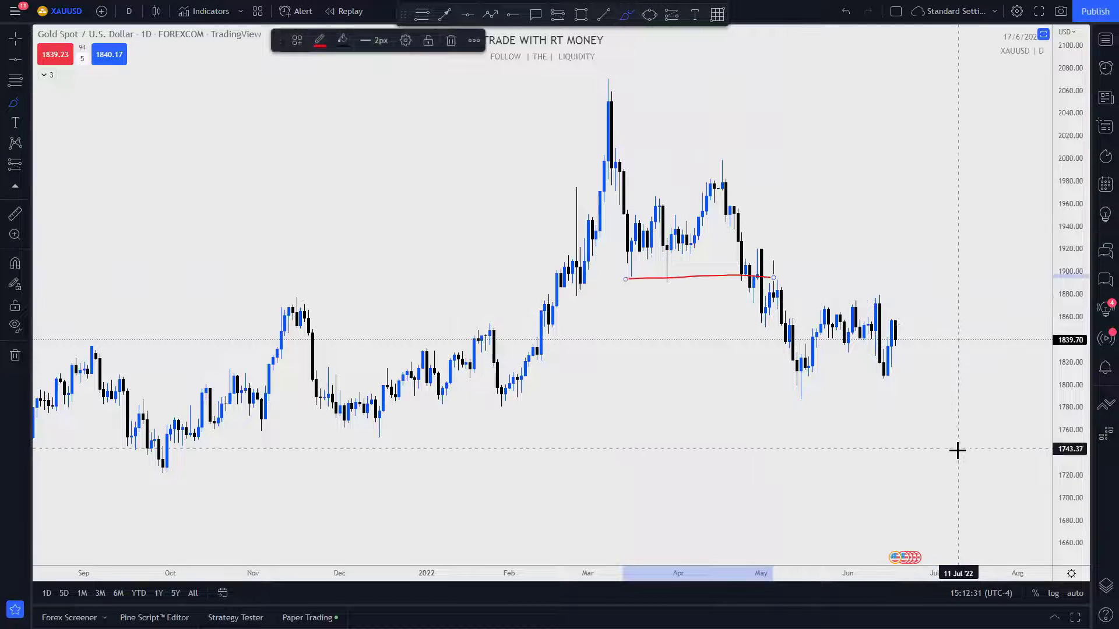
pyautogui.moveTo(716, 178); pyautogui.dragTo(752, 281)
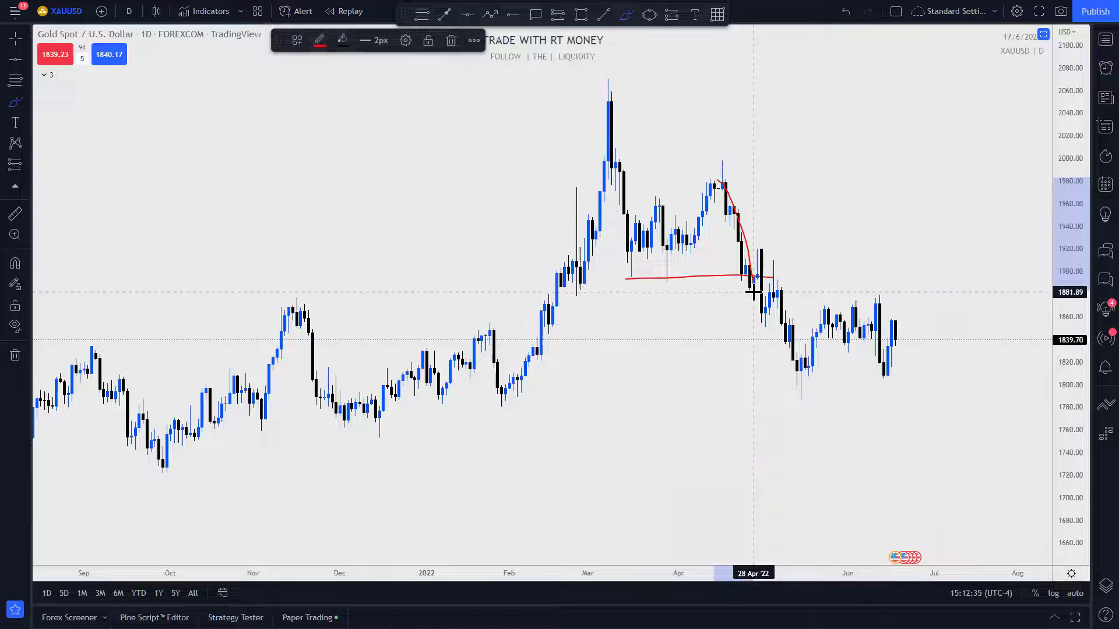
# - Examine gold's long-term daily price history back to 2011, including the 2020 and 2022 highs and the lows between them
pyautogui.scroll(-5, 753, 291)
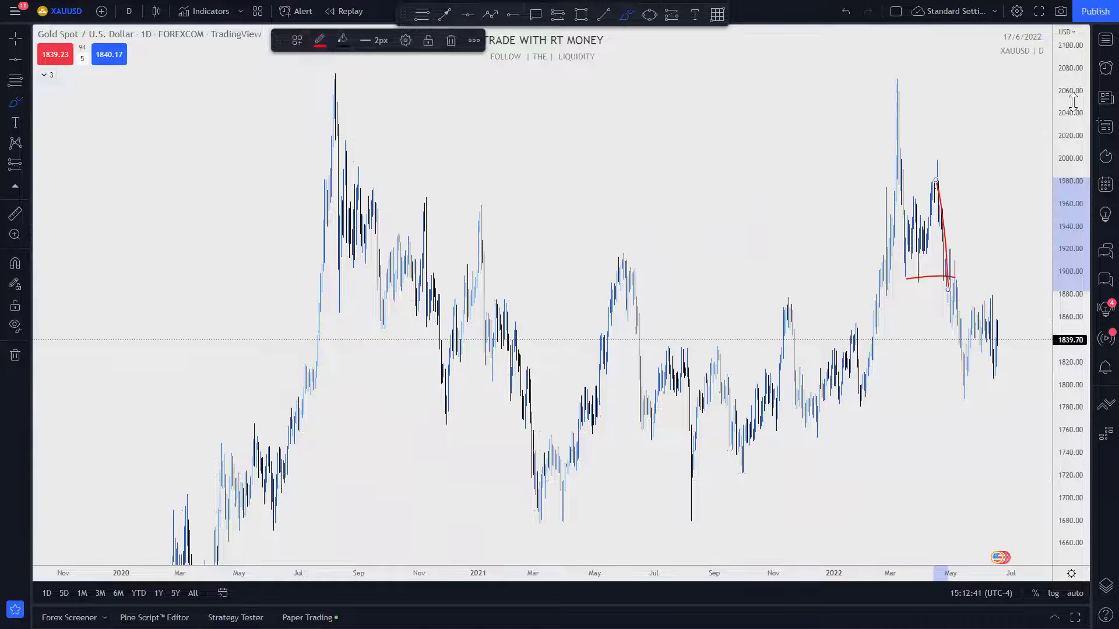
pyautogui.moveTo(1073, 102); pyautogui.dragTo(1016, 407)
pyautogui.scroll(-5, 1012, 426)
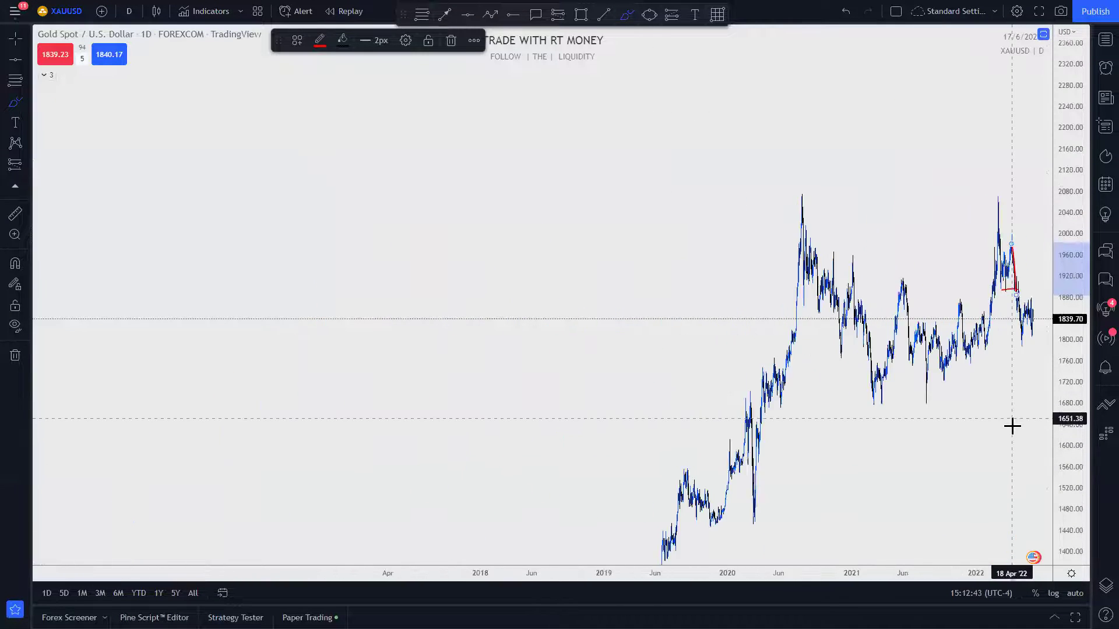
pyautogui.scroll(-4, 1012, 426)
pyautogui.moveTo(737, 167); pyautogui.dragTo(666, 91)
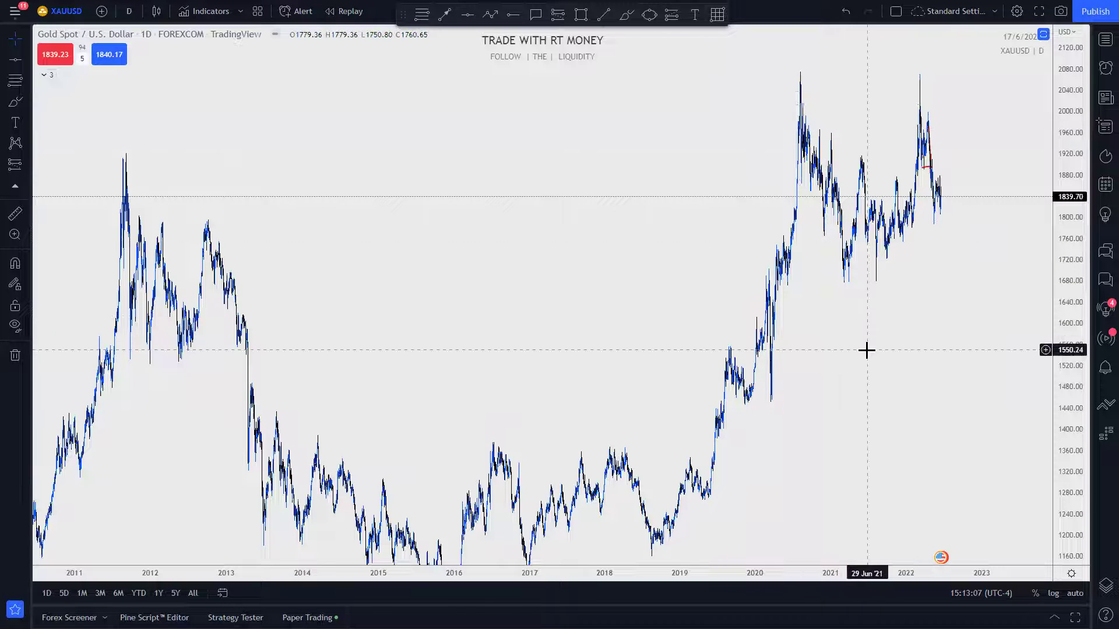
pyautogui.scroll(2, 916, 454)
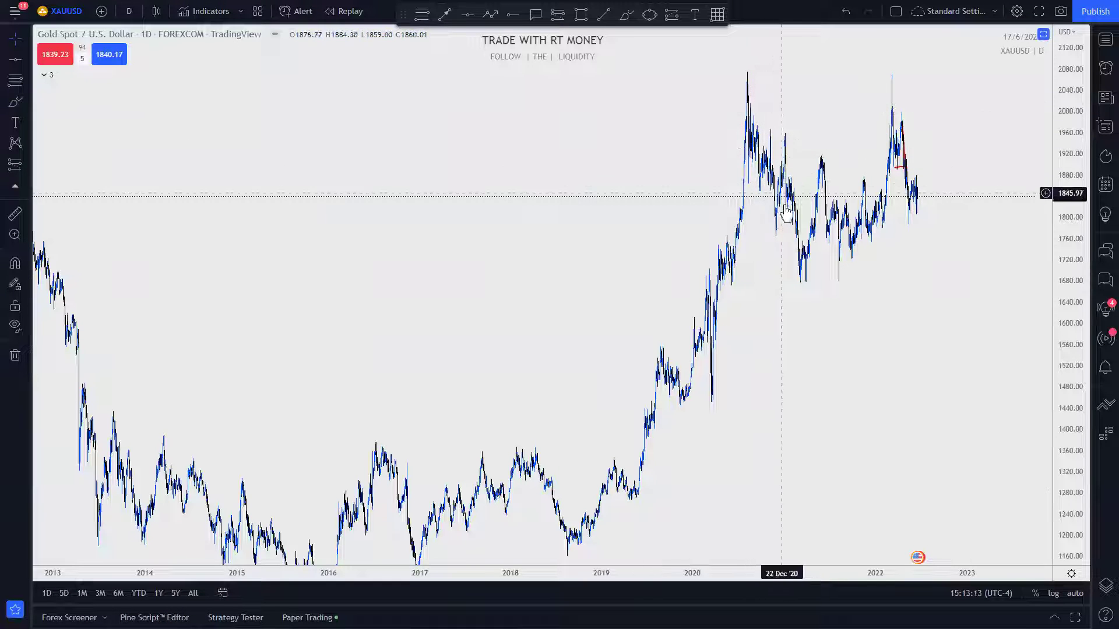
pyautogui.moveTo(851, 299); pyautogui.dragTo(737, 425)
pyautogui.scroll(4, 1001, 455)
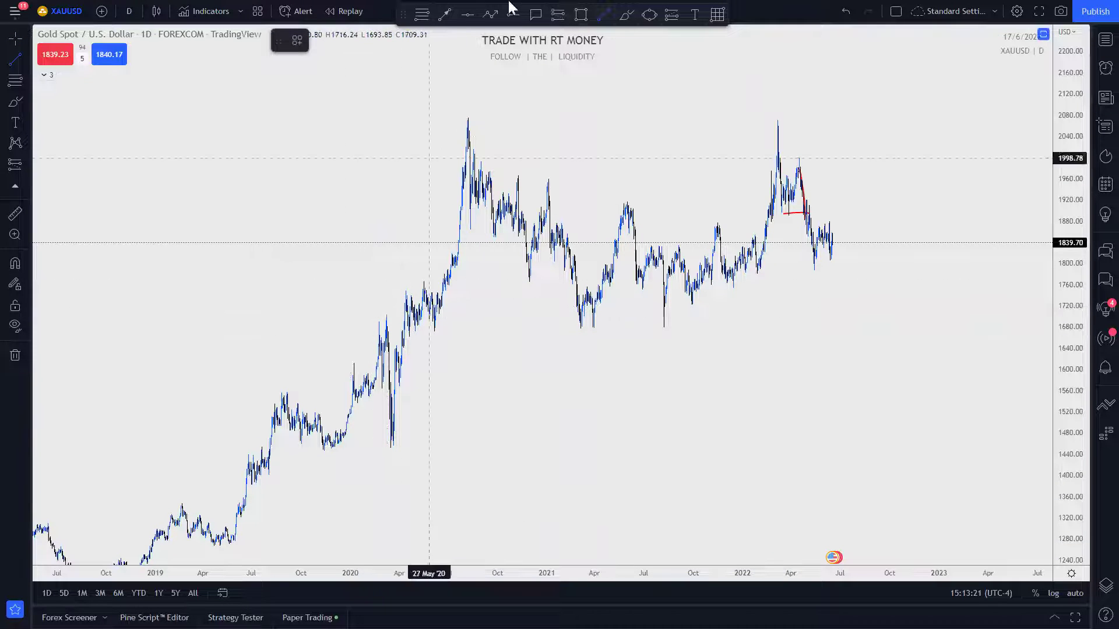
# - Try a horizontal ray from the March 2020 high at about 1683, and remove it
pyautogui.click(513, 20)
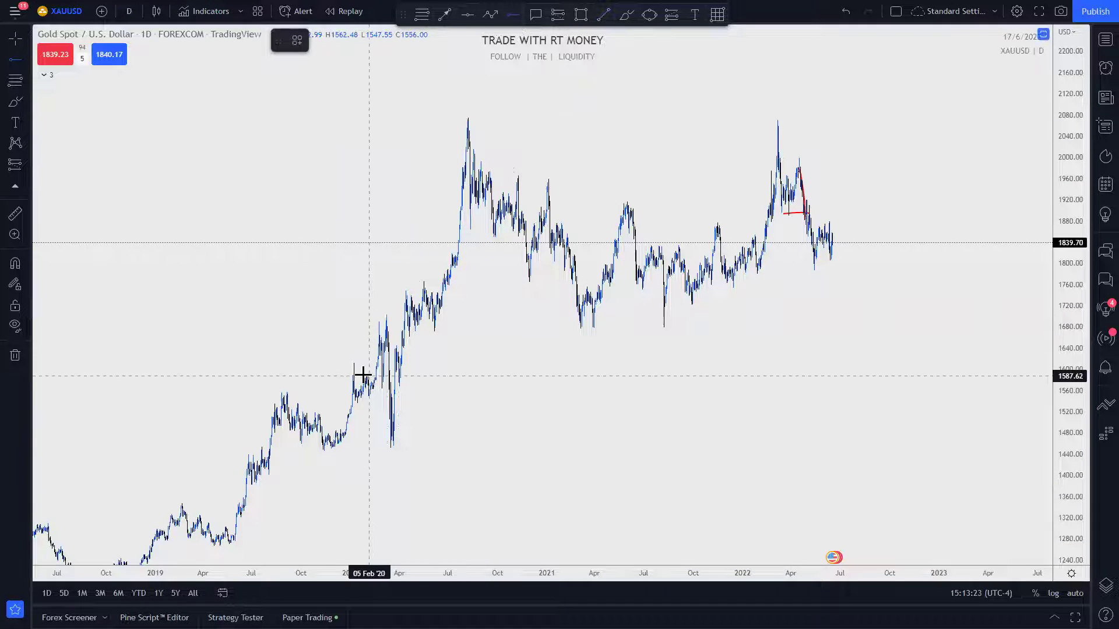
pyautogui.click(381, 316)
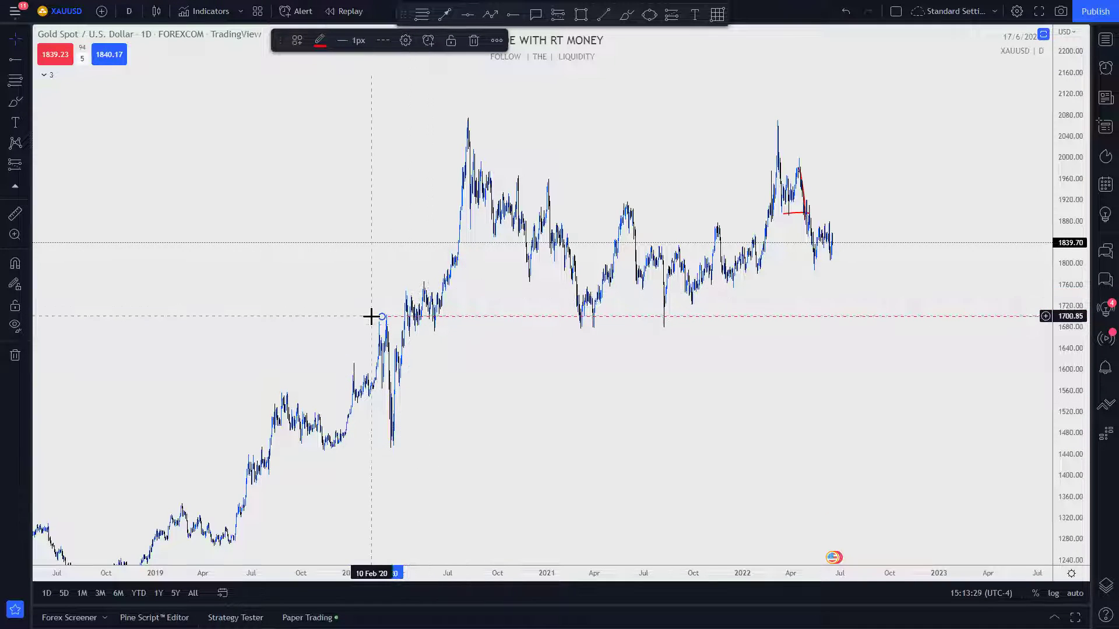
pyautogui.moveTo(382, 318); pyautogui.dragTo(385, 329)
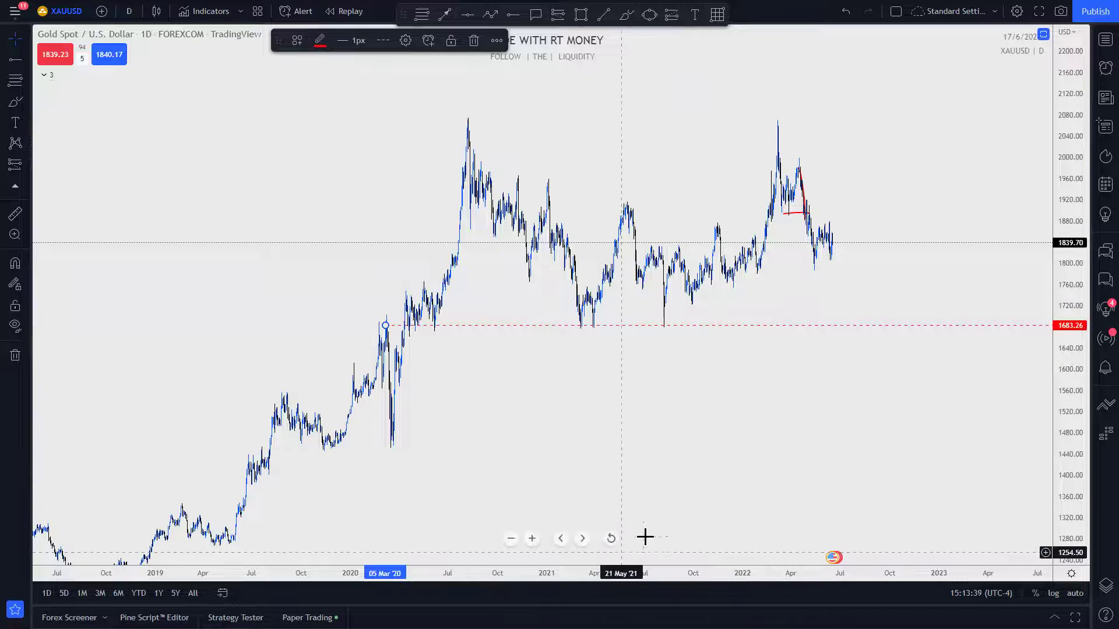
pyautogui.scroll(2, 645, 536)
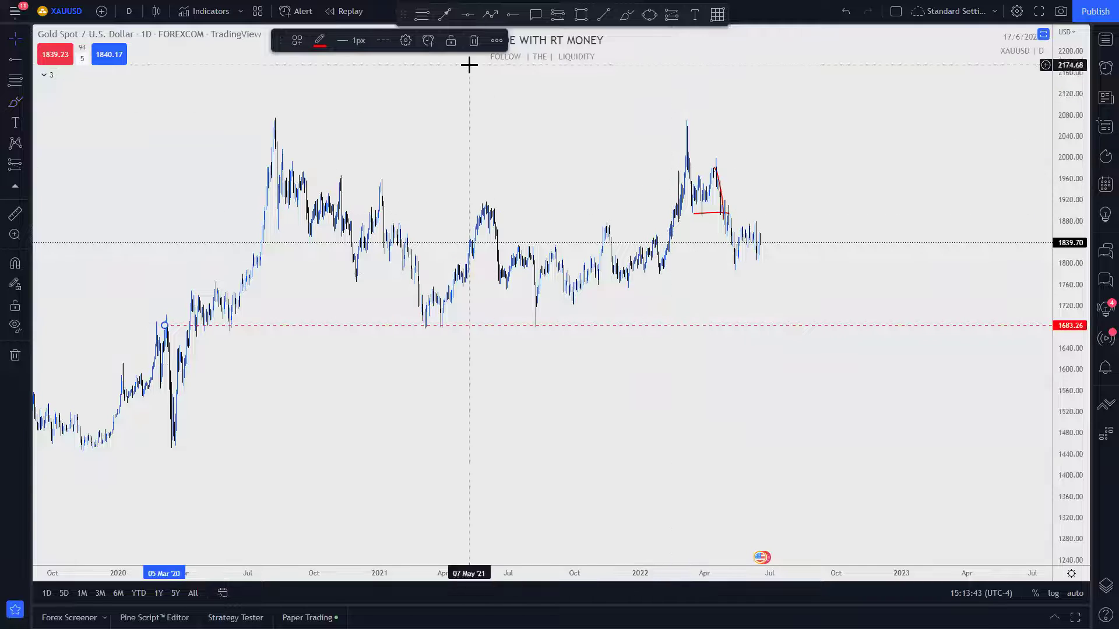
pyautogui.click(475, 43)
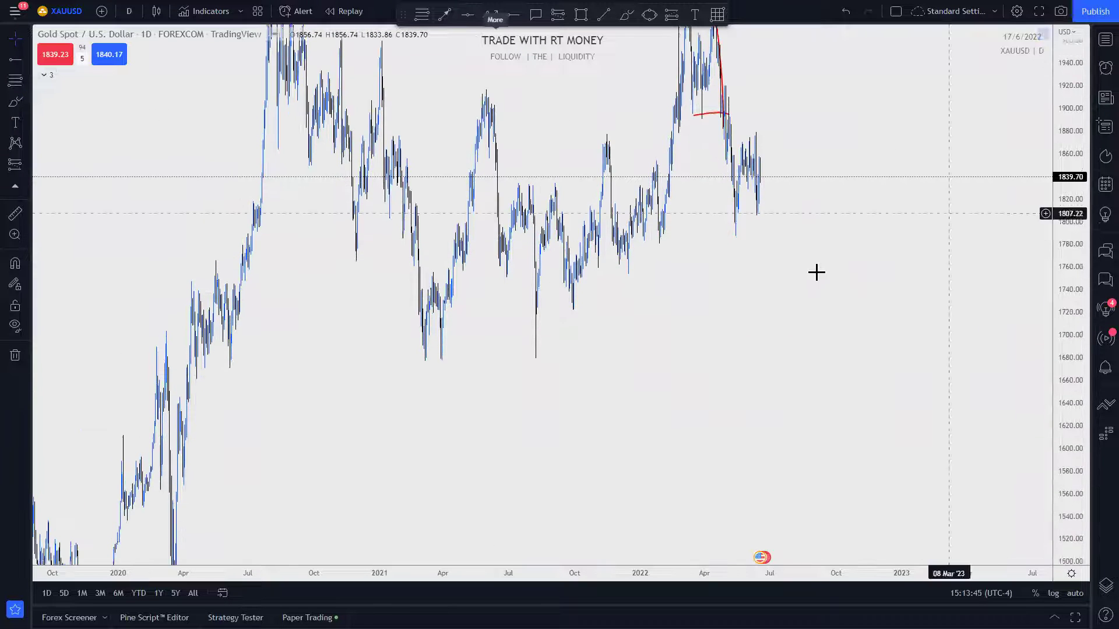
# - Draw a level trend line beneath the 2021 lows from 8 March to 13 August 2021, at about 1677
pyautogui.scroll(3, 933, 467)
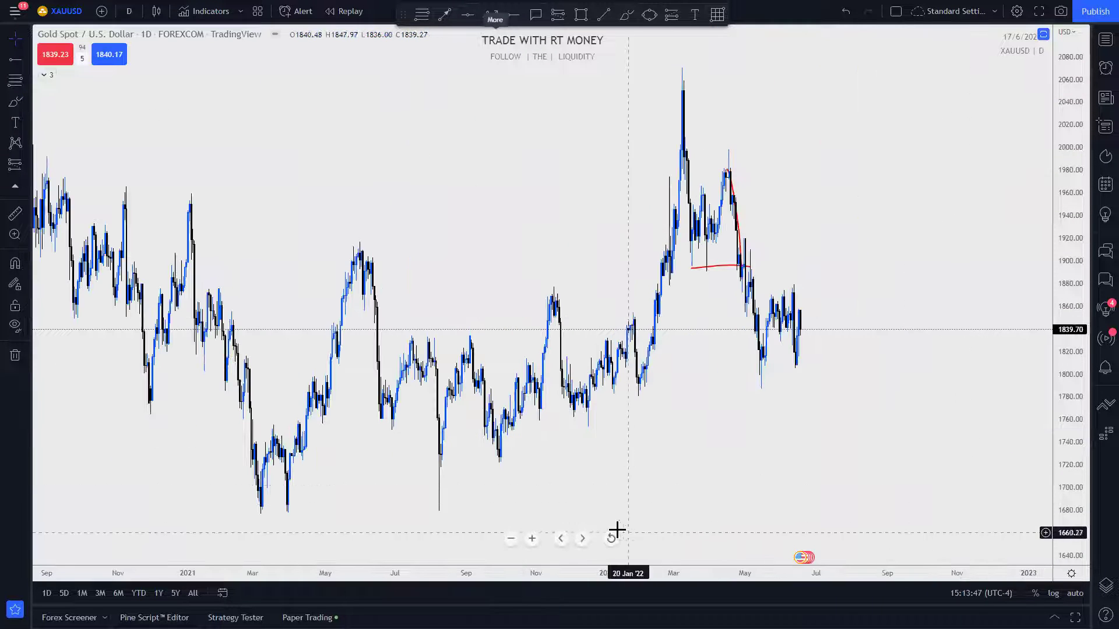
pyautogui.click(605, 13)
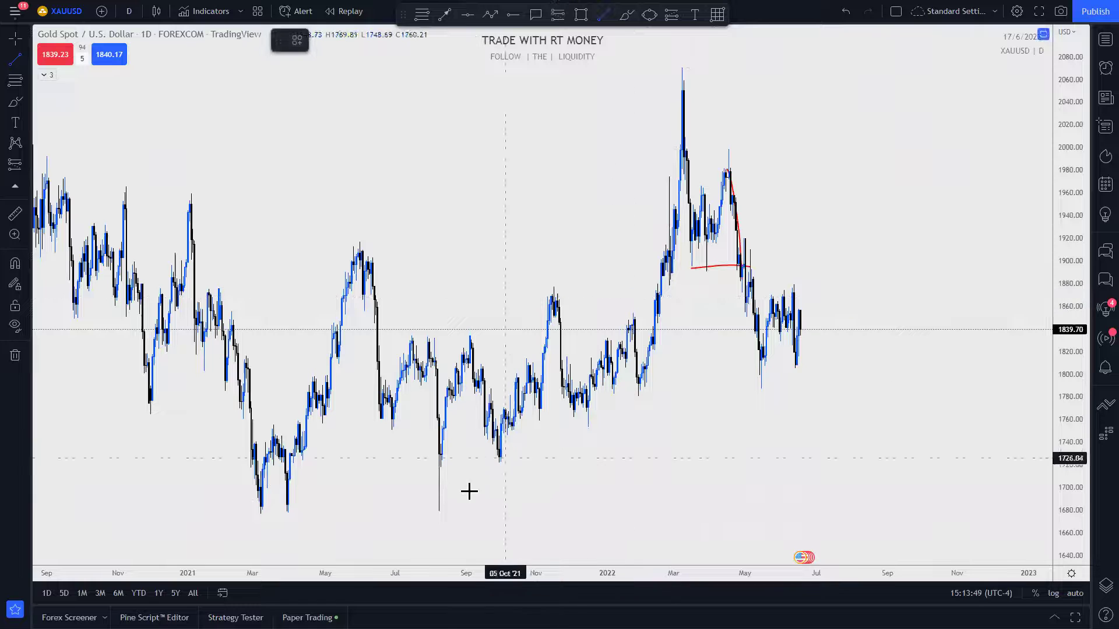
pyautogui.click(438, 510)
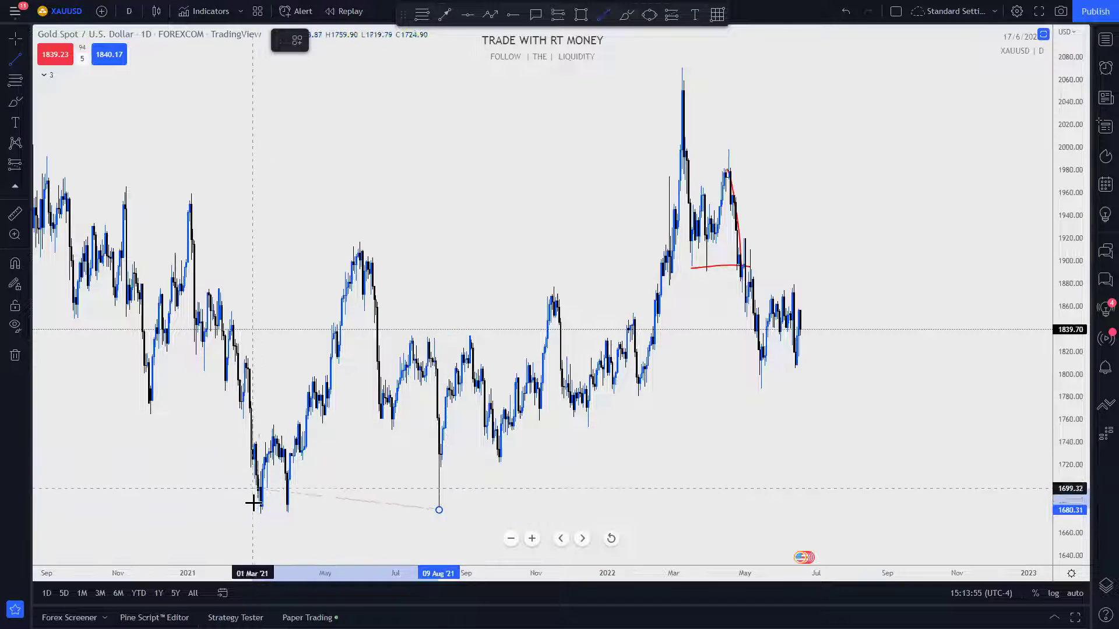
pyautogui.press('Escape')
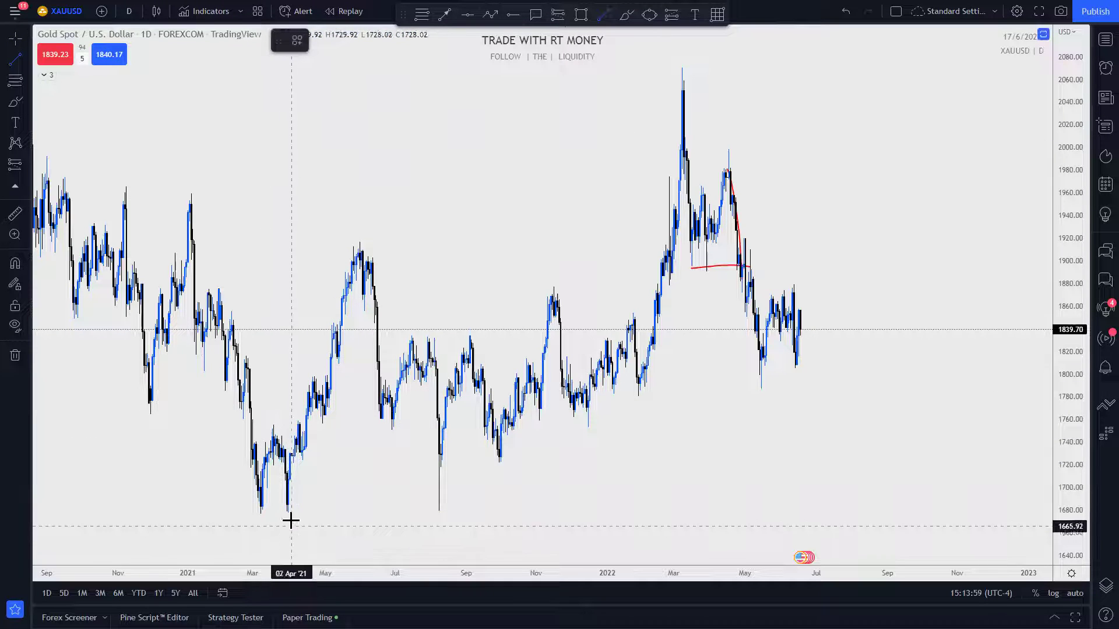
pyautogui.click(260, 527)
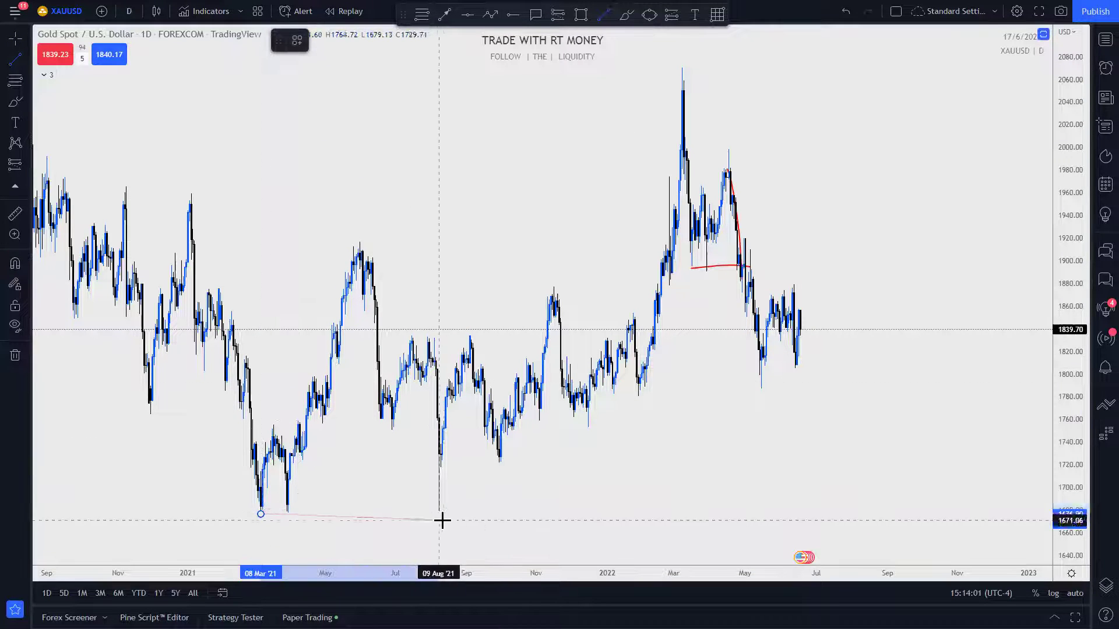
pyautogui.click(446, 519)
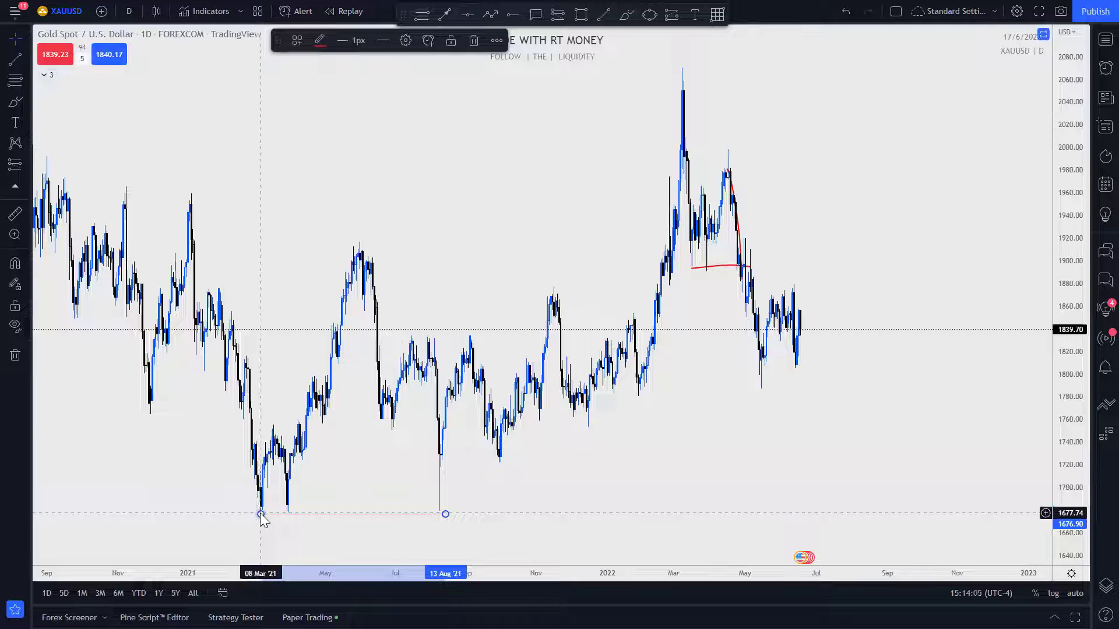
# - Realign the trend line to run from 8 March to 10 August 2021 at 1675.80, and apply the "$" drawing template
pyautogui.moveTo(261, 515); pyautogui.dragTo(287, 512)
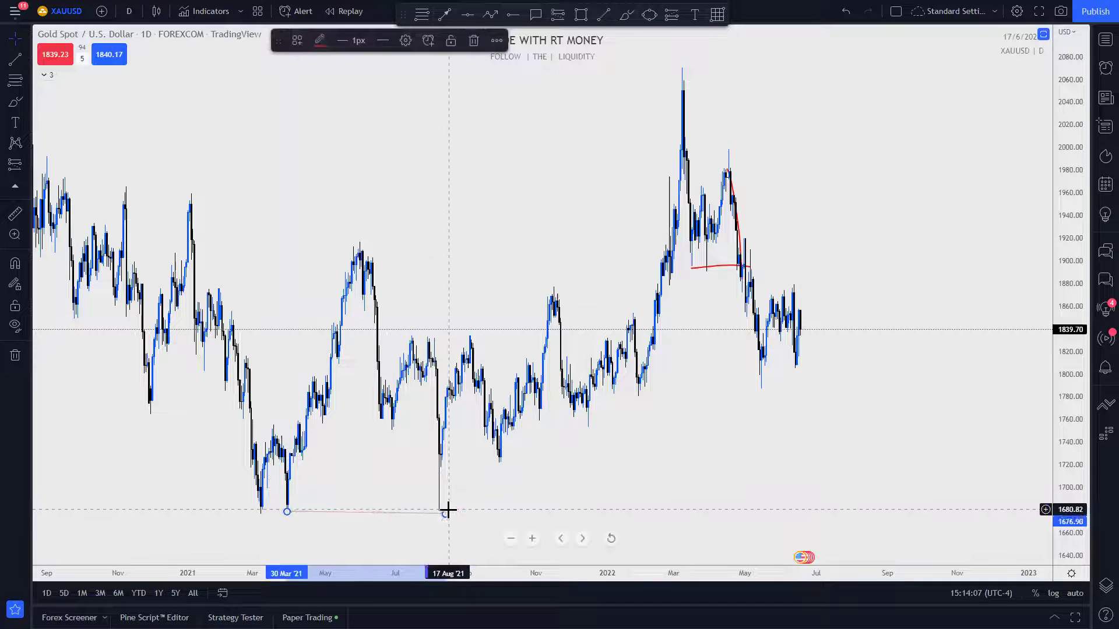
pyautogui.moveTo(448, 512); pyautogui.dragTo(434, 511)
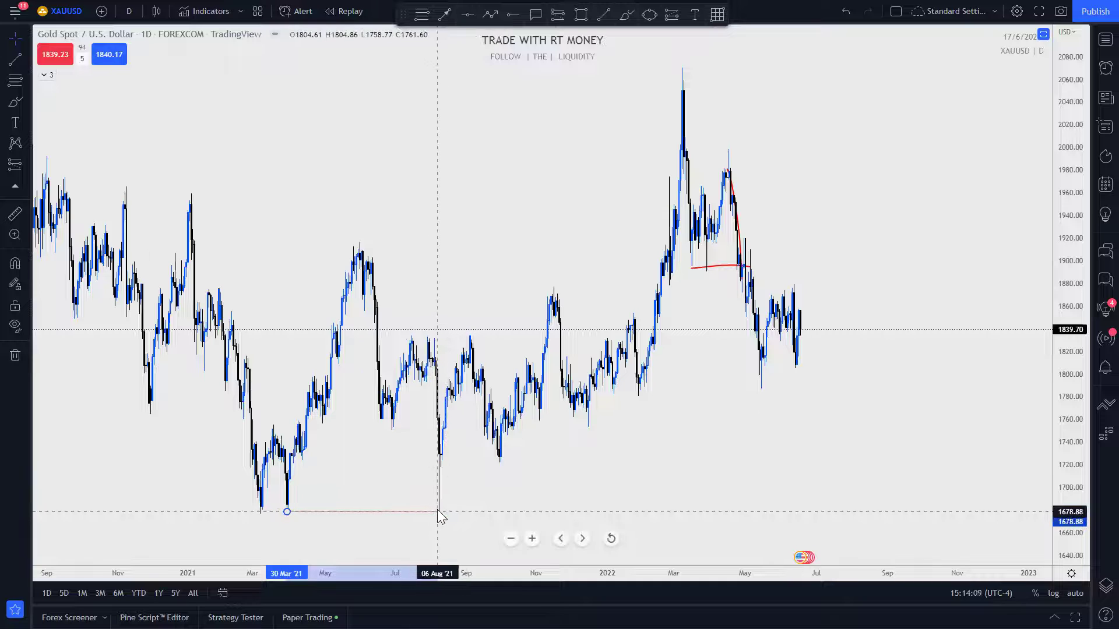
pyautogui.click(654, 472)
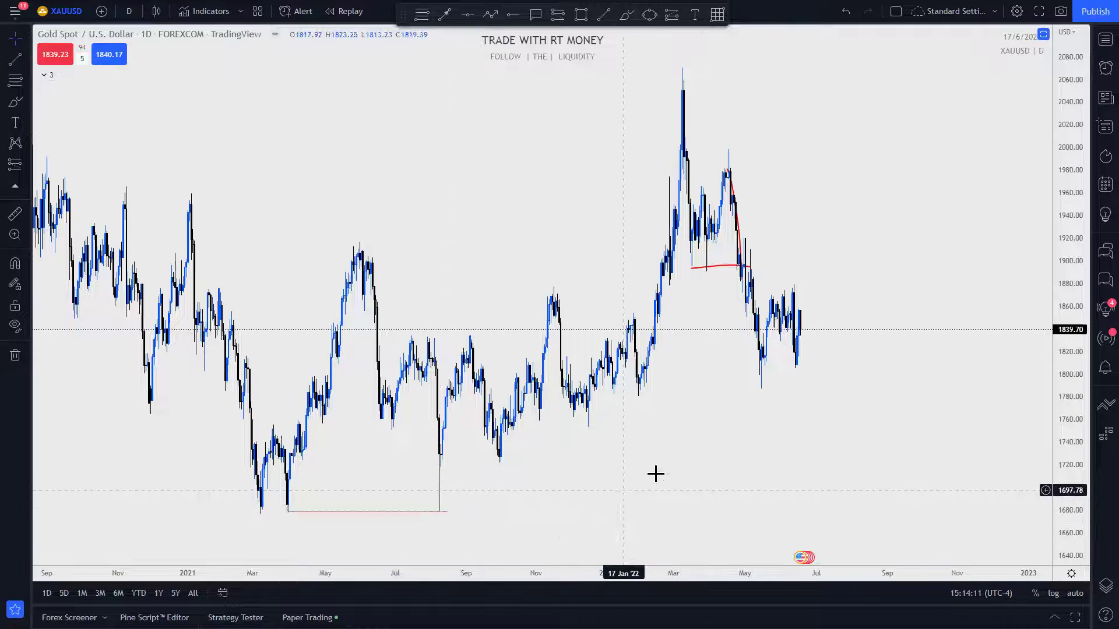
pyautogui.moveTo(322, 524); pyautogui.dragTo(425, 415)
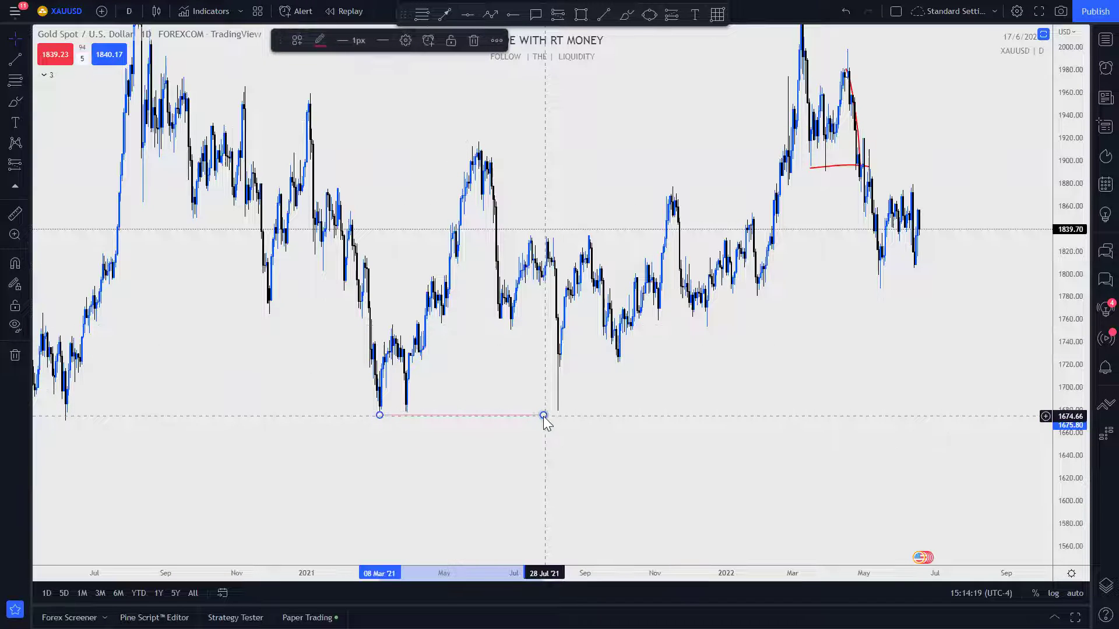
pyautogui.moveTo(544, 416); pyautogui.dragTo(559, 416)
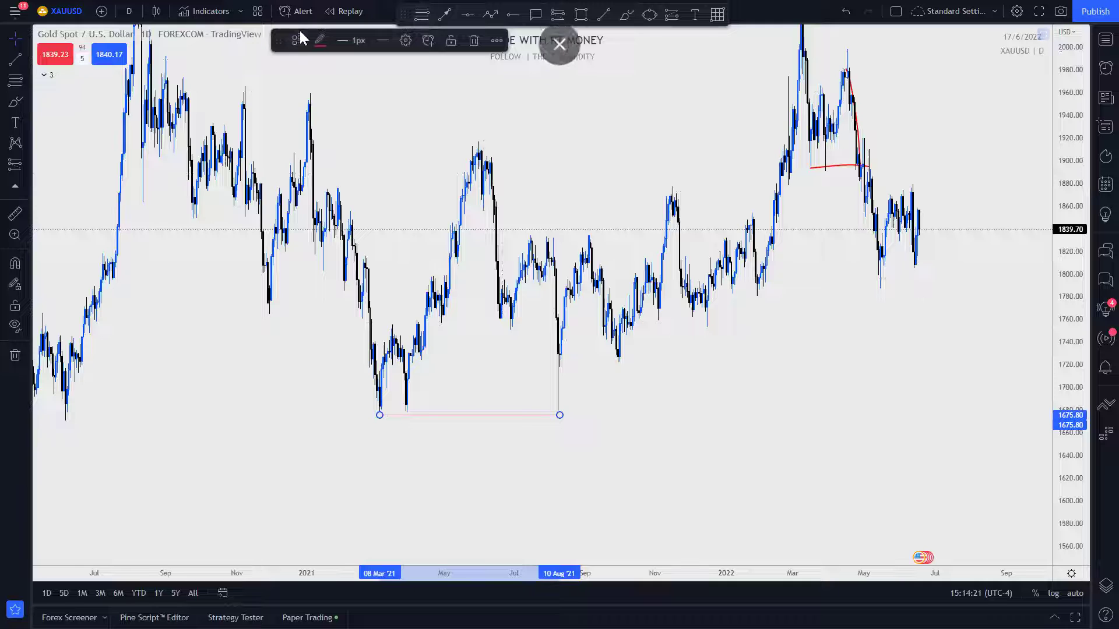
pyautogui.click(298, 42)
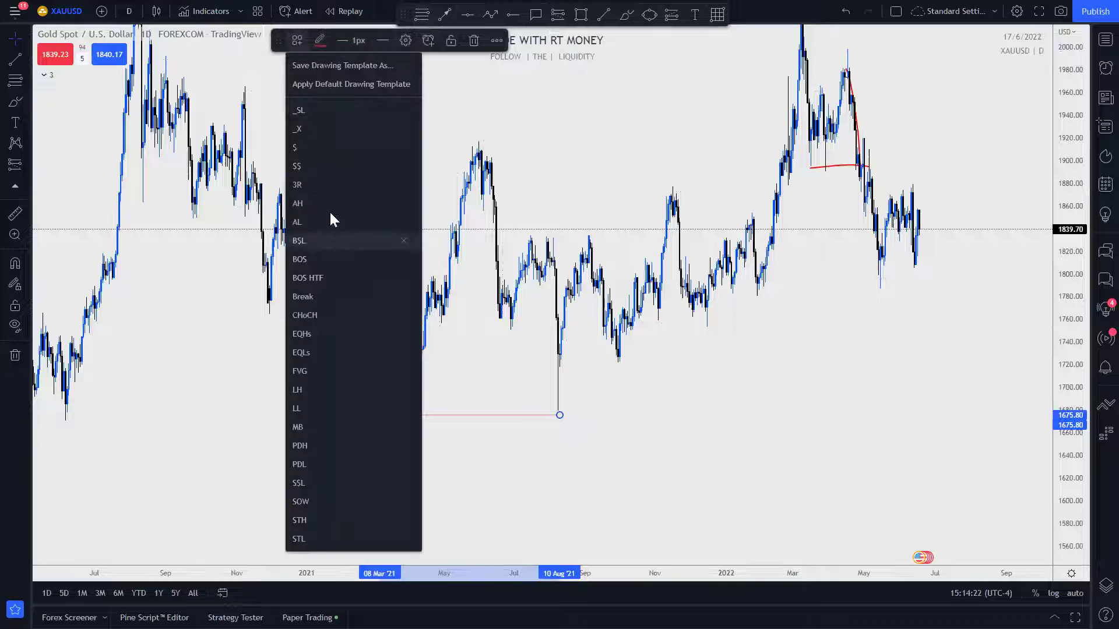
pyautogui.click(307, 146)
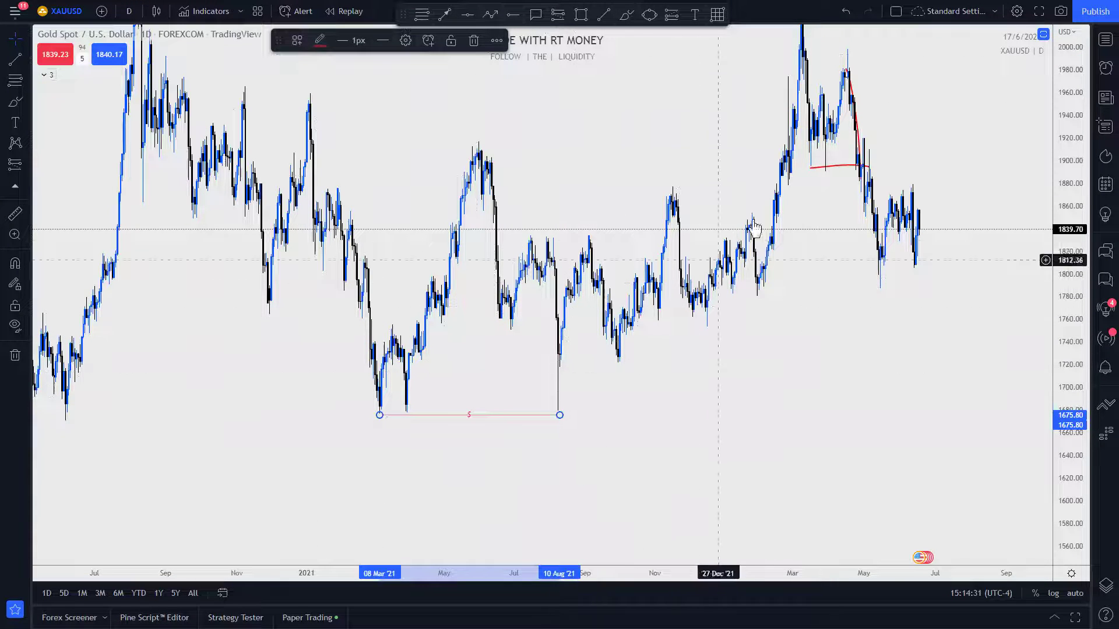
# - Draw a rectangle at the May 2022 low from 17 May to 22 June, between 1786.97 and 1812.95
pyautogui.click(918, 460)
pyautogui.scroll(5, 927, 452)
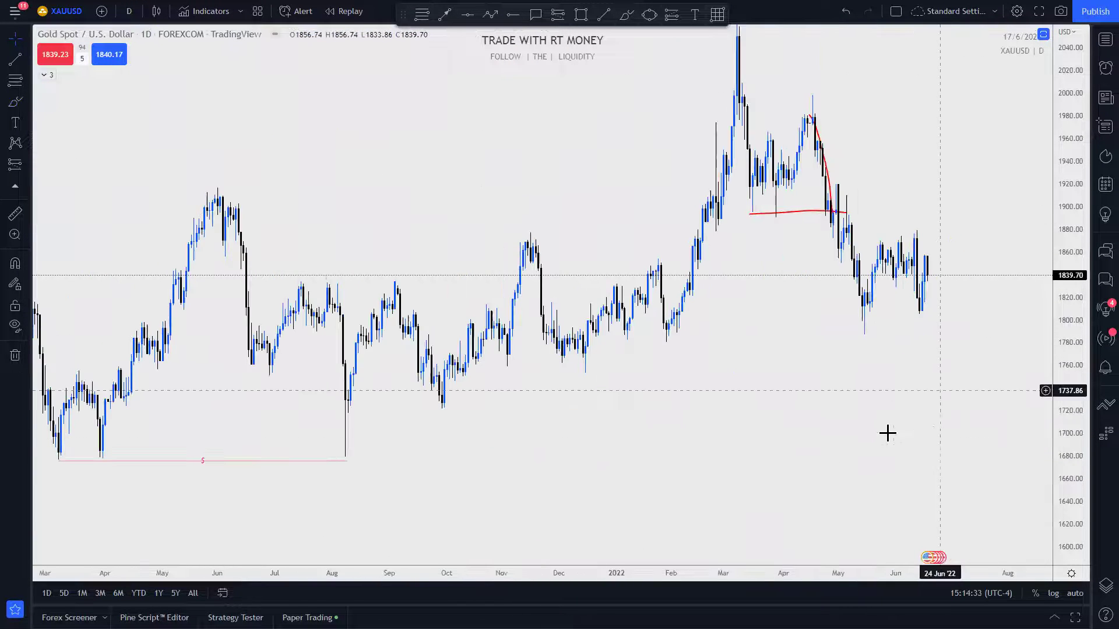
pyautogui.scroll(2, 868, 441)
pyautogui.moveTo(1068, 303); pyautogui.dragTo(1061, 178)
pyautogui.scroll(1, 974, 404)
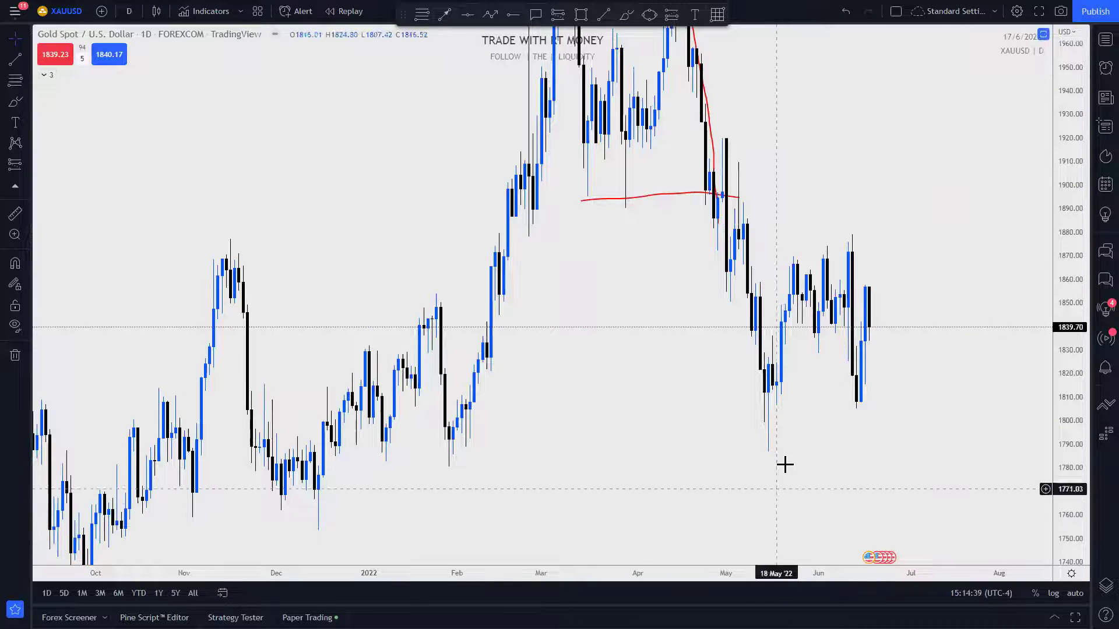
pyautogui.scroll(2, 852, 454)
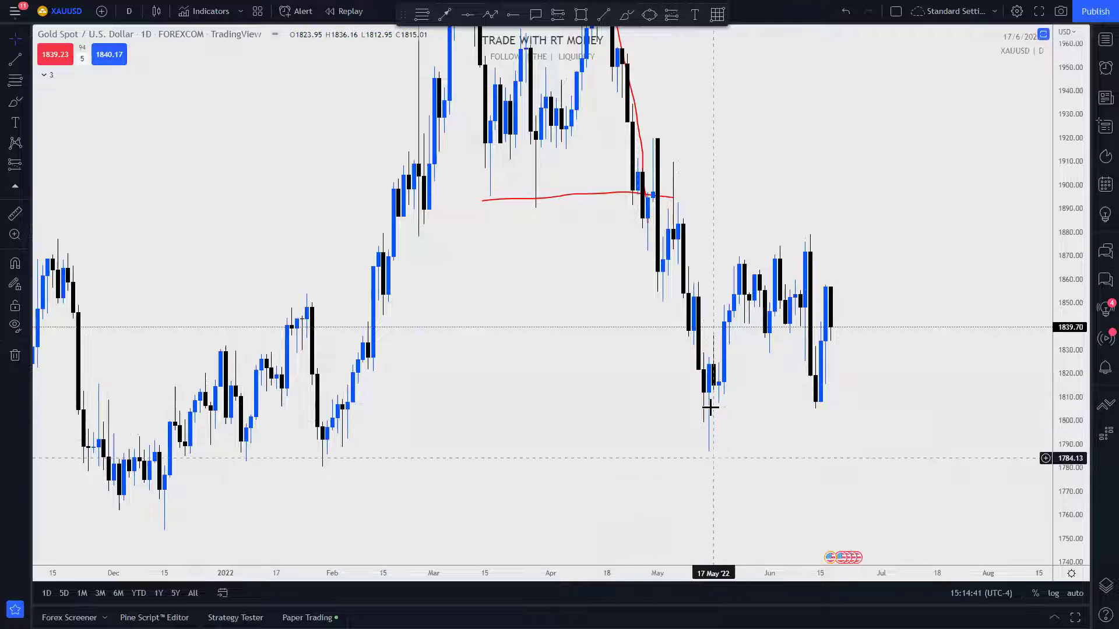
pyautogui.click(581, 15)
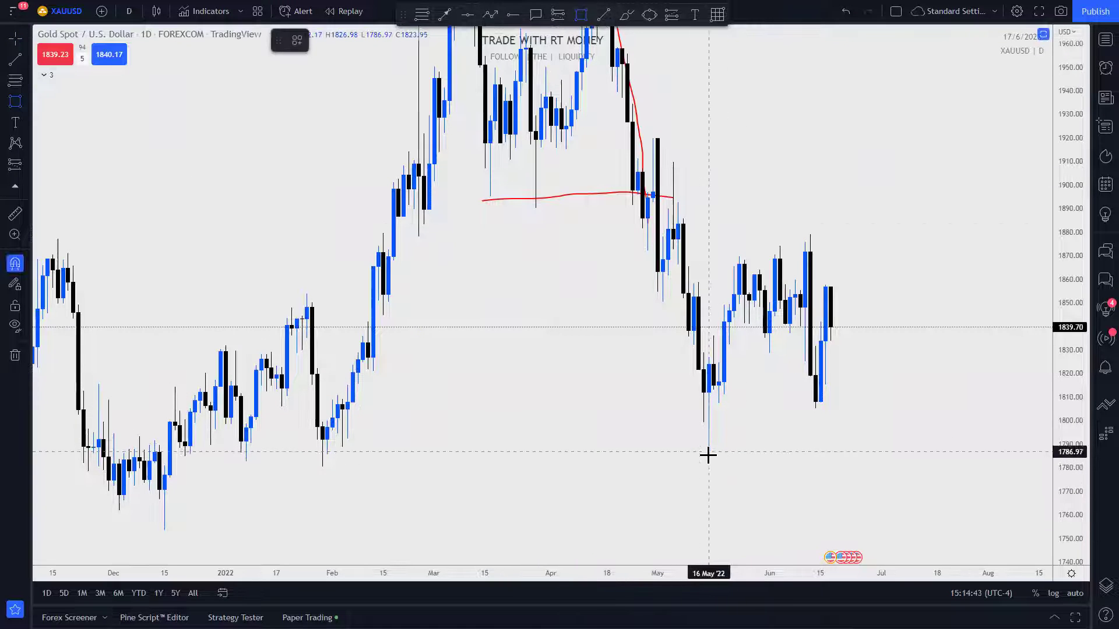
pyautogui.moveTo(709, 452)
pyautogui.mouseDown()
pyautogui.moveTo(711, 390)
pyautogui.moveTo(859, 407)
pyautogui.mouseUp()
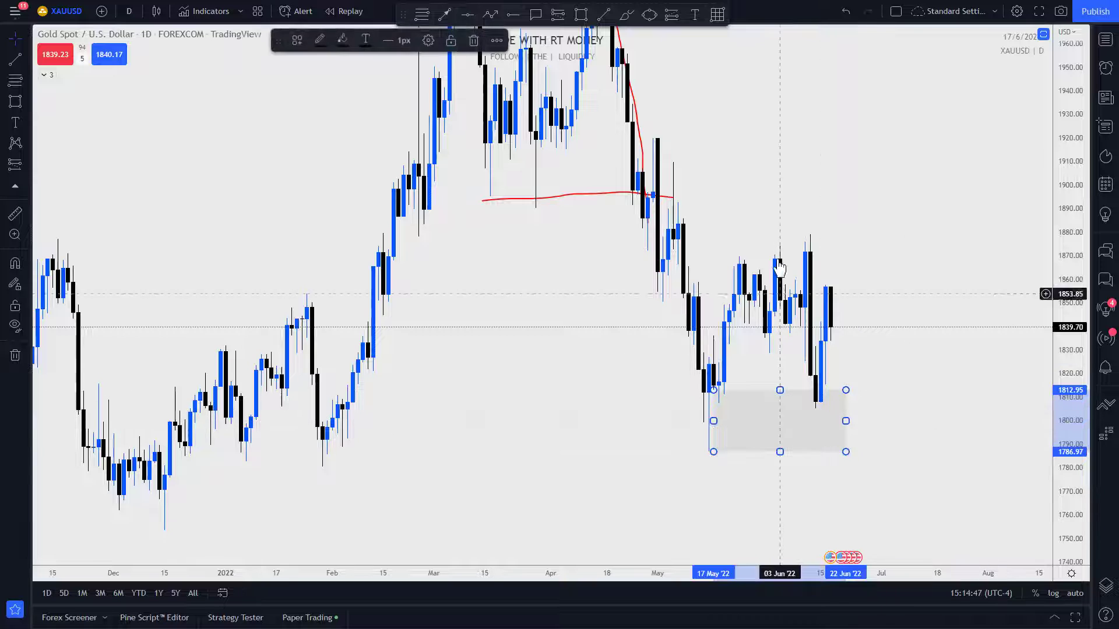
# - Apply the "_Demand" drawing template to the rectangle and stretch it to span 16 May to 28 June 2022
pyautogui.click(296, 40)
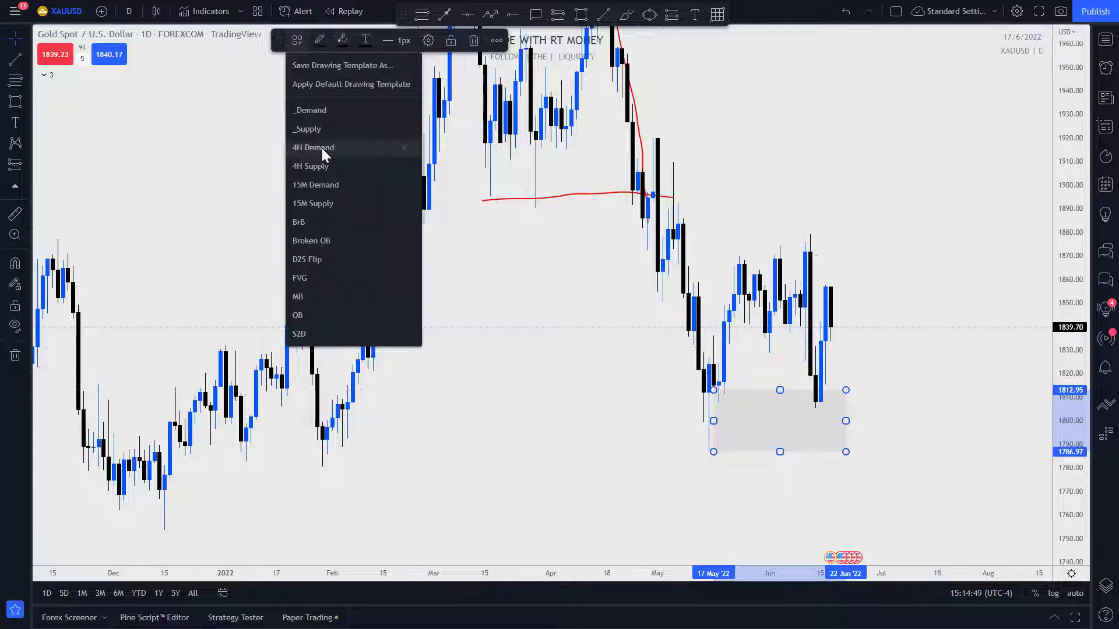
pyautogui.click(317, 109)
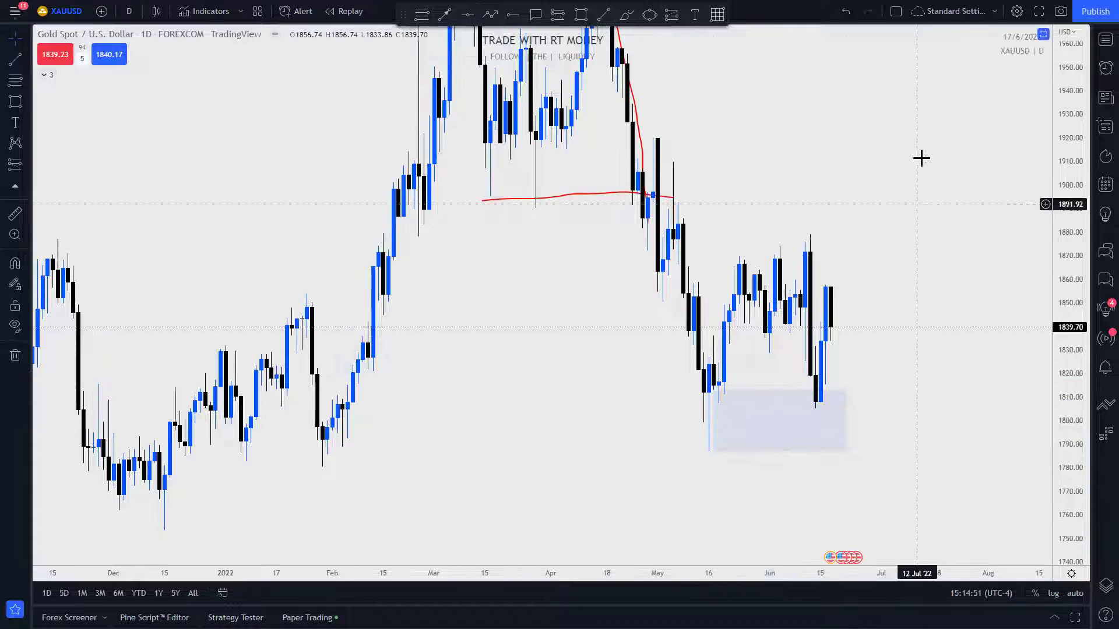
pyautogui.scroll(3, 929, 327)
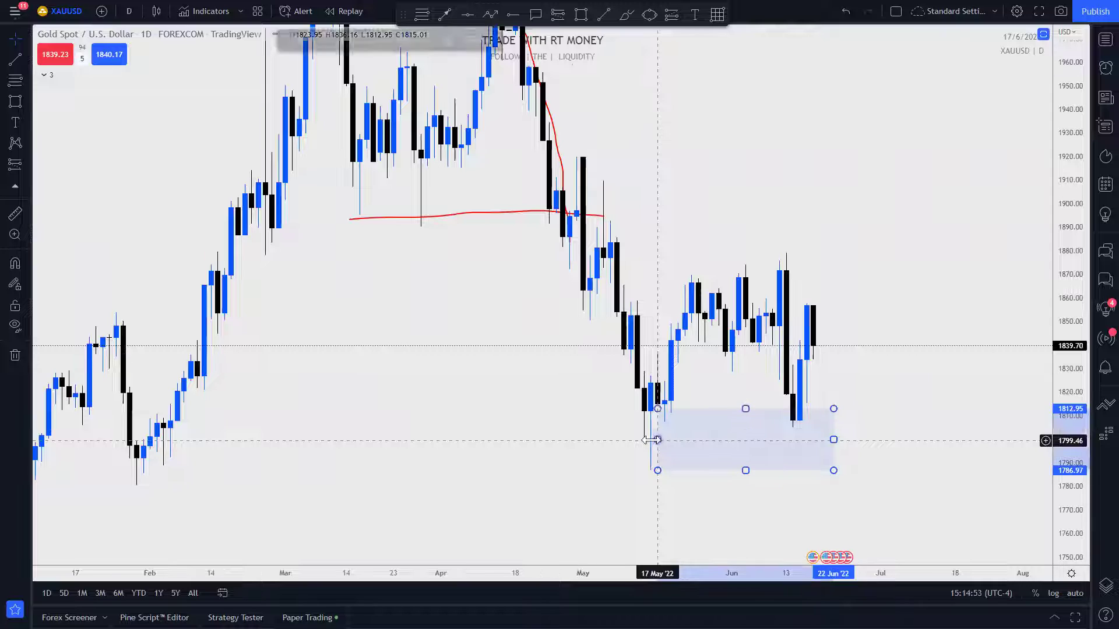
pyautogui.moveTo(657, 439); pyautogui.dragTo(650, 439)
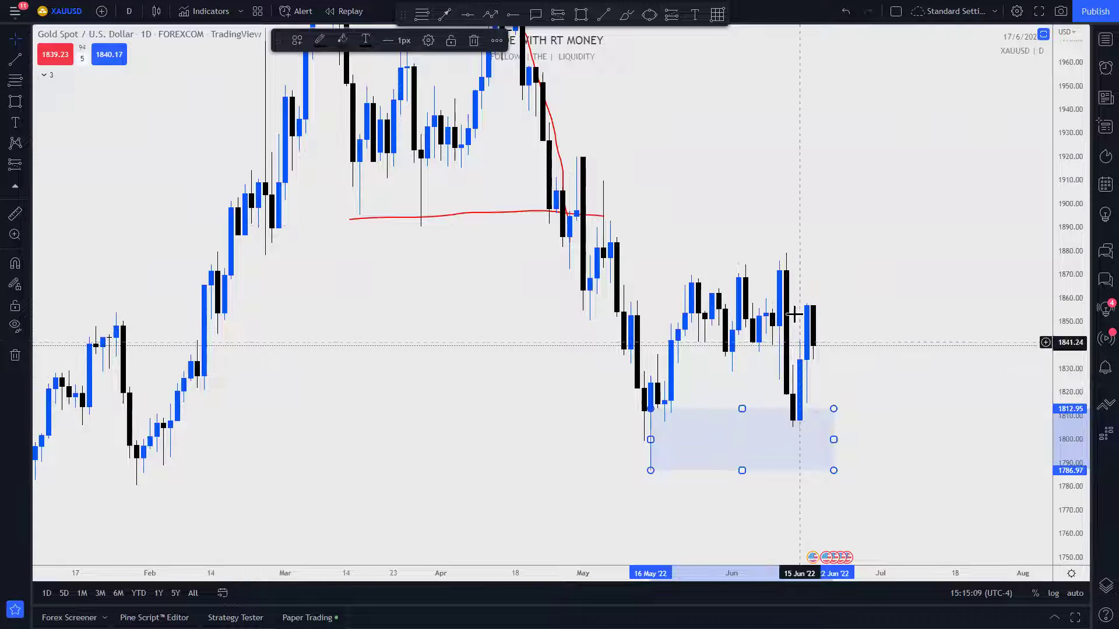
pyautogui.scroll(2, 802, 431)
pyautogui.click(936, 217)
pyautogui.hscroll(-3, 914, 482)
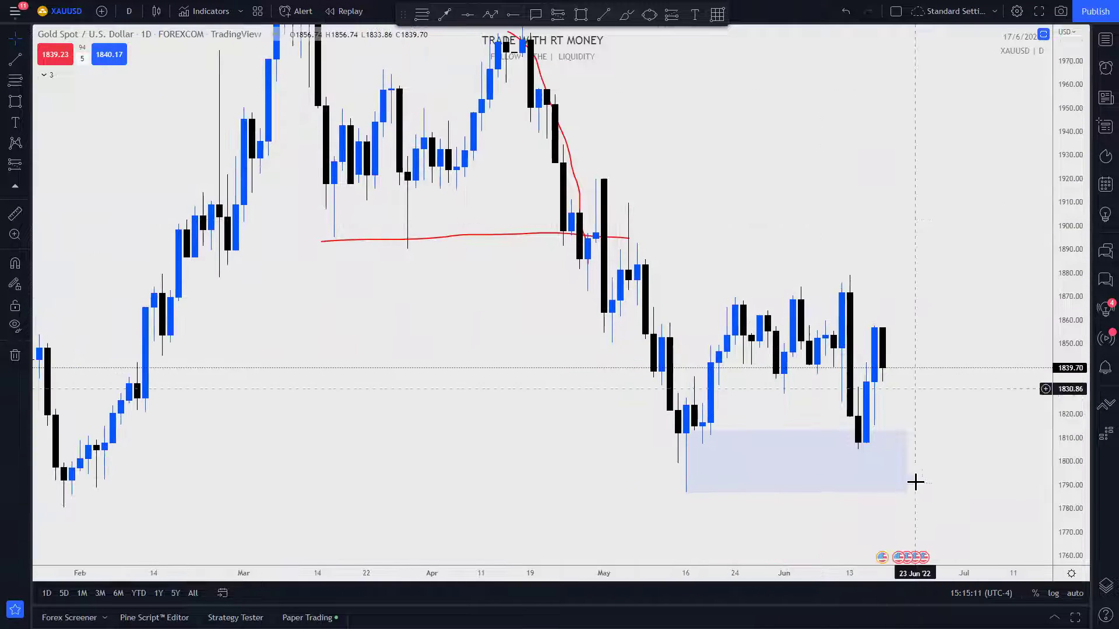
pyautogui.moveTo(905, 463); pyautogui.dragTo(939, 462)
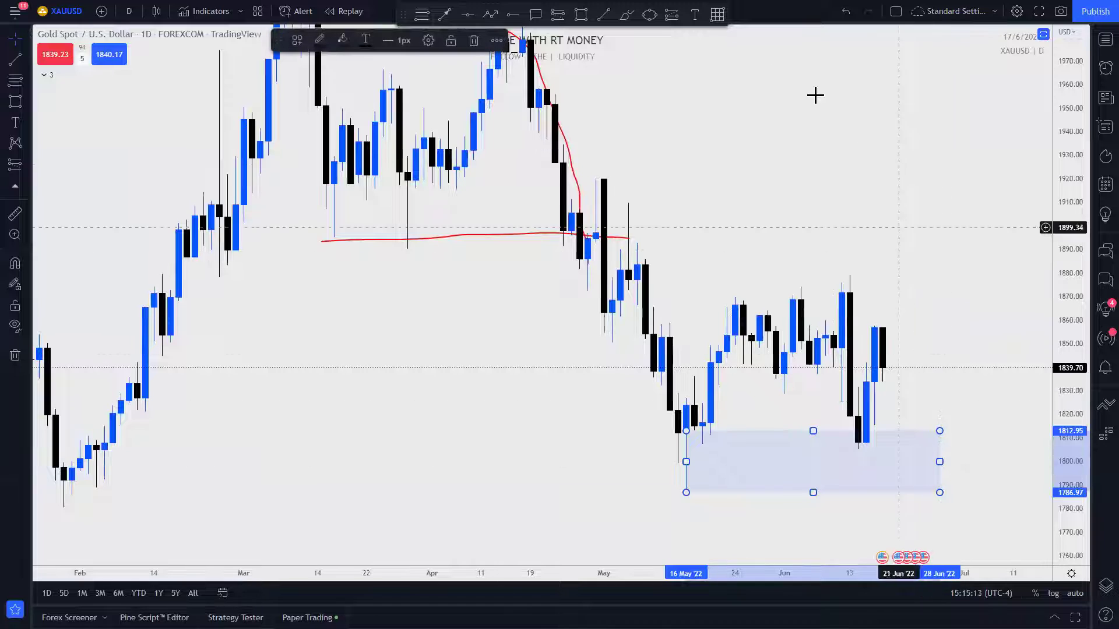
# - Draw a rectangle from the 13 June high at 1879.16 down to 1848.05, spanning 10 to 23 June 2022
pyautogui.click(582, 18)
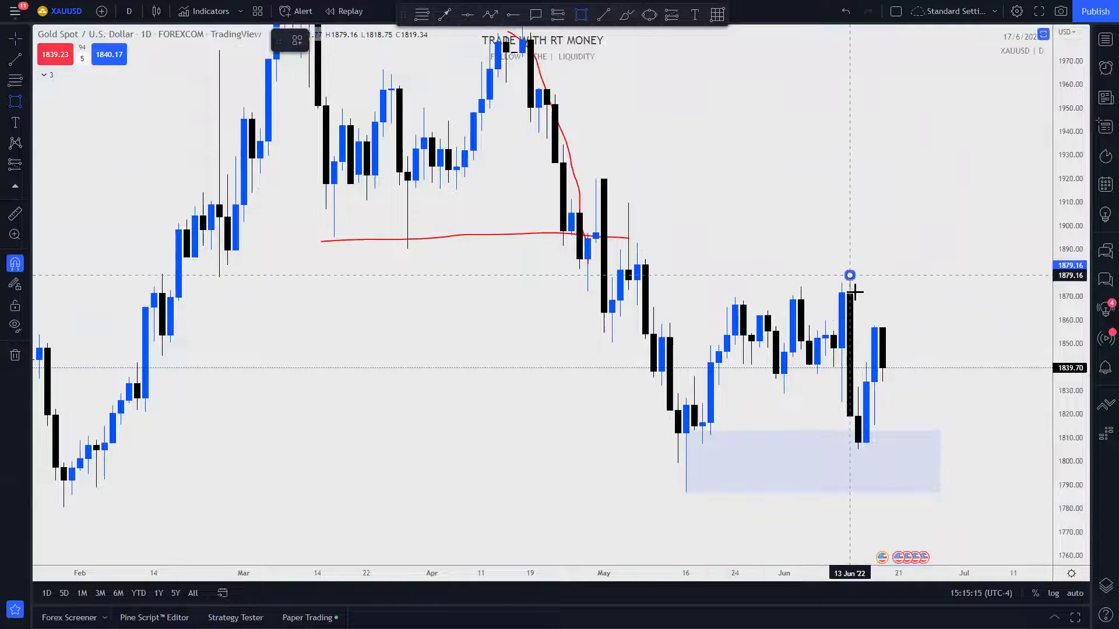
pyautogui.click(855, 292)
pyautogui.click(854, 330)
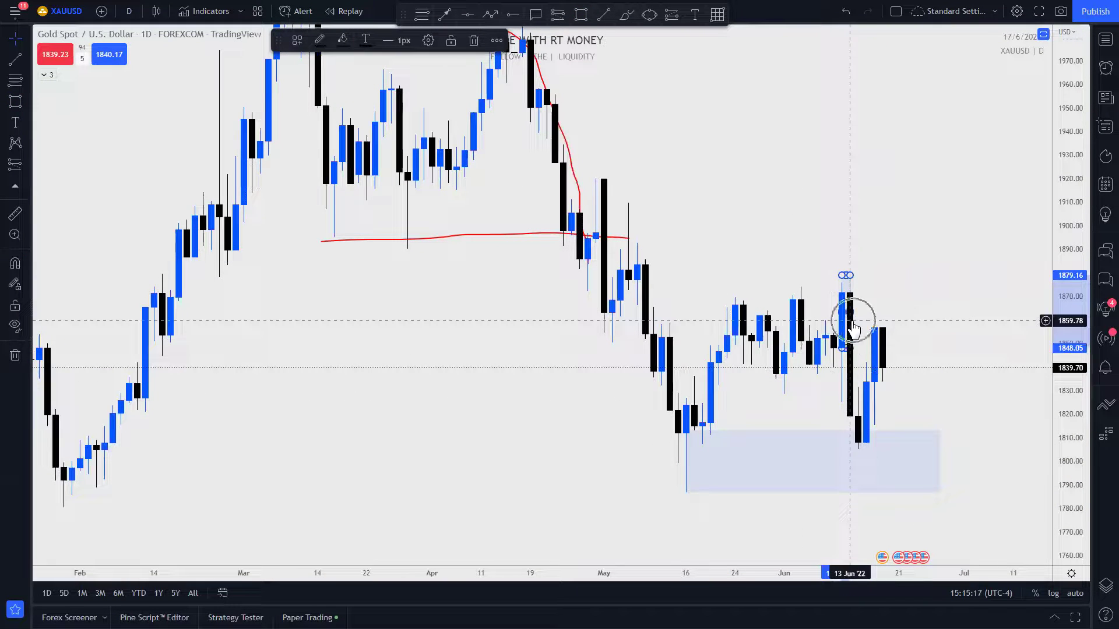
pyautogui.moveTo(846, 311); pyautogui.dragTo(916, 312)
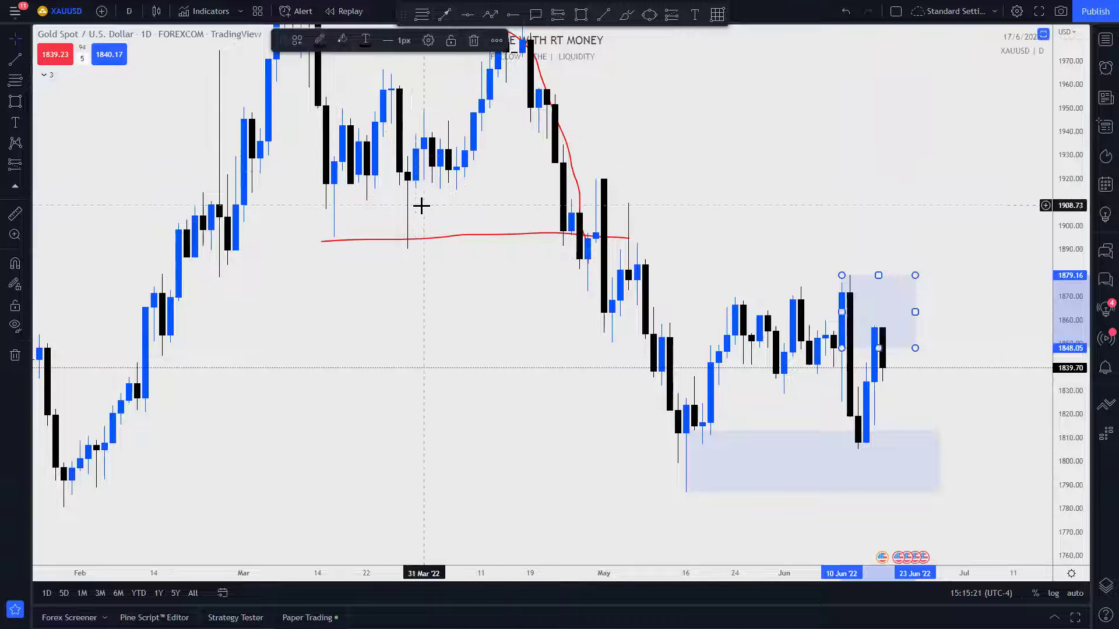
# - Apply the "_Supply" drawing template to the rectangle at the June high
pyautogui.click(297, 40)
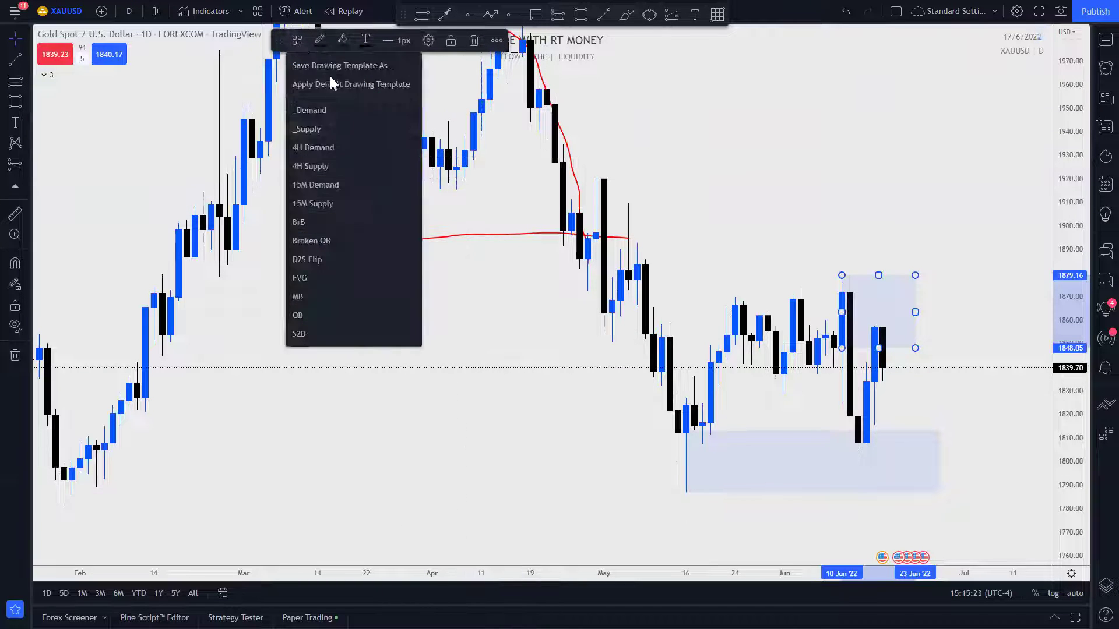
pyautogui.click(321, 129)
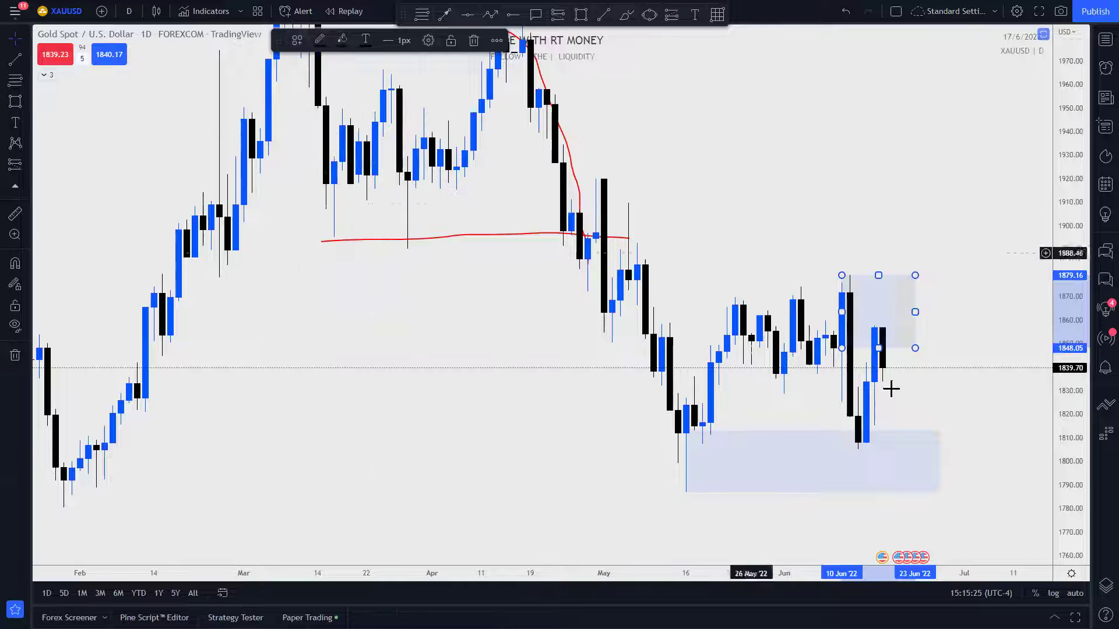
pyautogui.click(1046, 222)
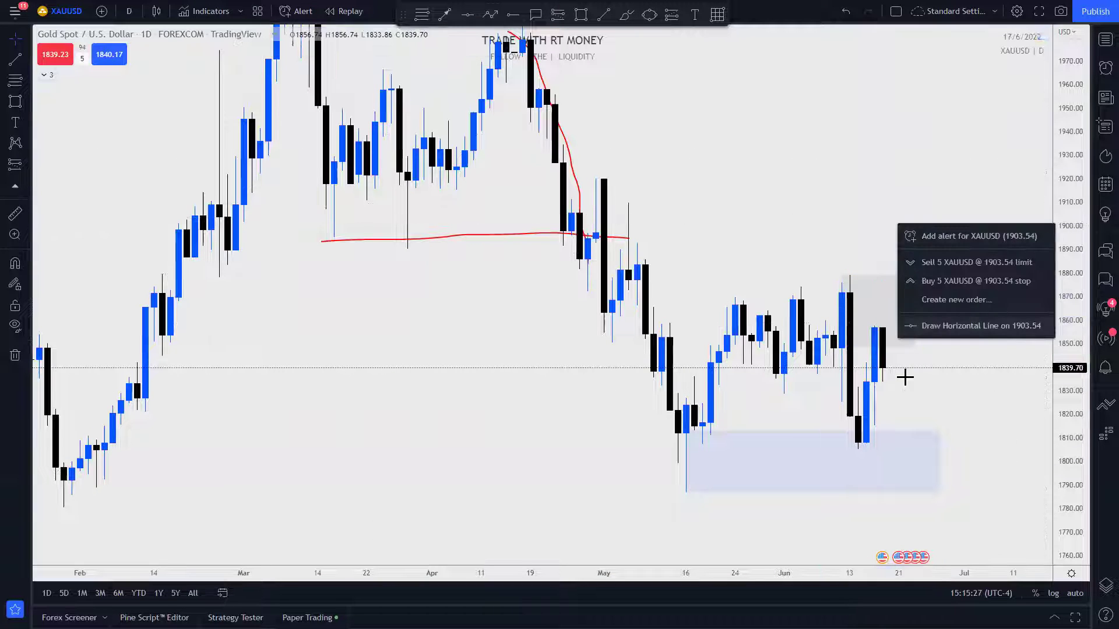
pyautogui.click(959, 389)
# - Sketch brush arcs over the three May–June highs, the swing path and the range's upper and lower boundaries, and undo the sketches
pyautogui.scroll(2, 931, 485)
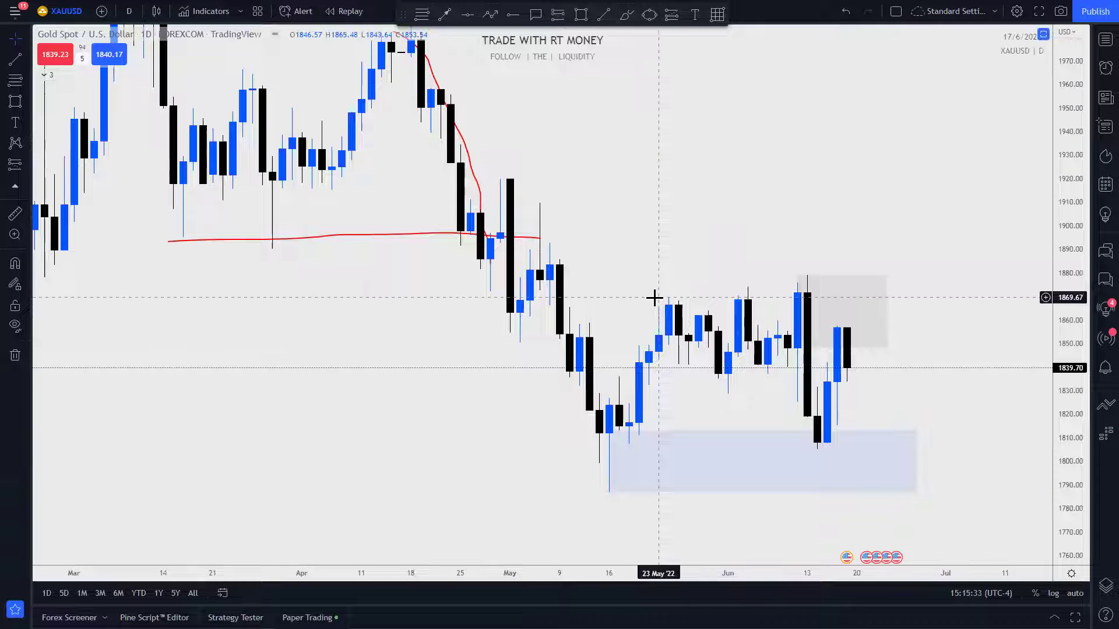
pyautogui.moveTo(654, 298); pyautogui.dragTo(688, 297)
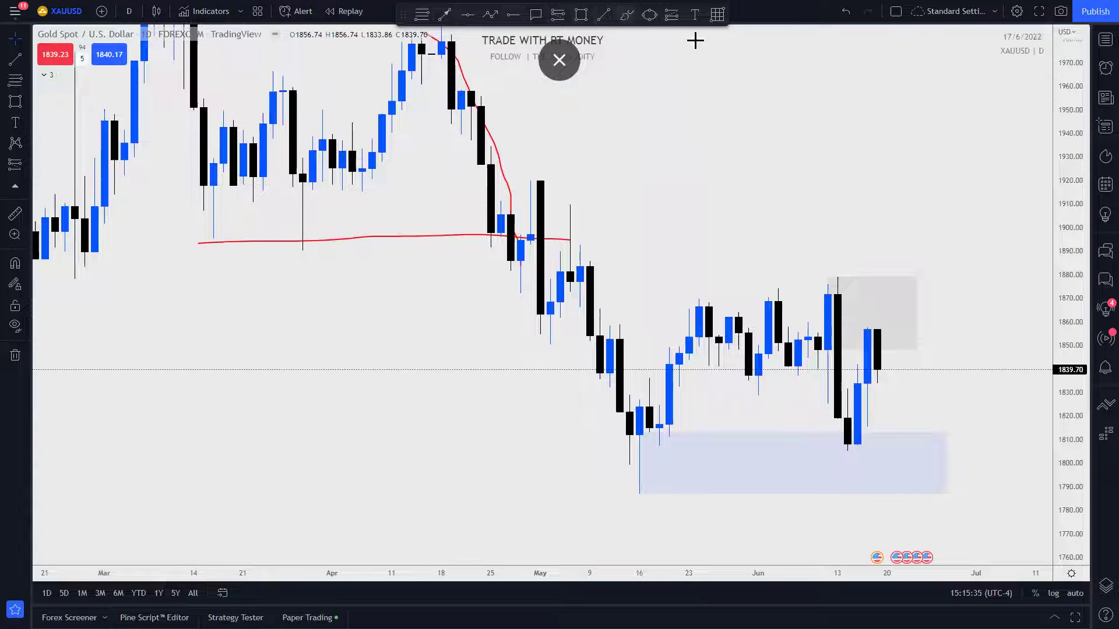
pyautogui.click(626, 14)
pyautogui.moveTo(679, 302)
pyautogui.mouseDown()
pyautogui.moveTo(716, 290)
pyautogui.moveTo(729, 300)
pyautogui.moveTo(778, 267)
pyautogui.moveTo(793, 280)
pyautogui.moveTo(867, 262)
pyautogui.mouseUp()
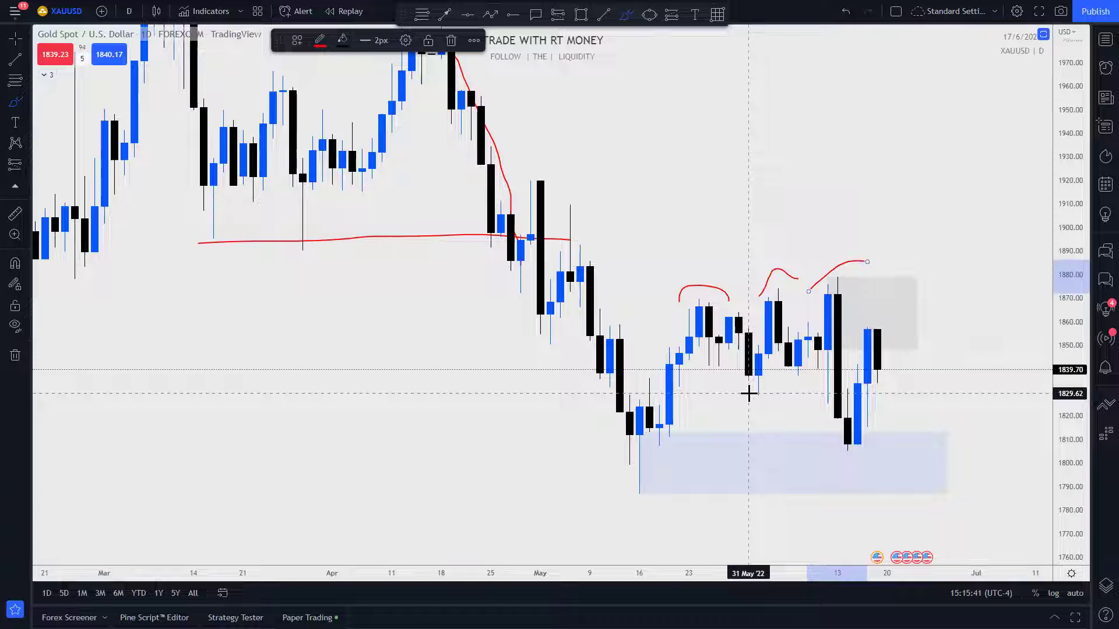
pyautogui.moveTo(668, 367)
pyautogui.mouseDown()
pyautogui.moveTo(697, 300)
pyautogui.moveTo(744, 386)
pyautogui.moveTo(778, 304)
pyautogui.moveTo(827, 304)
pyautogui.mouseUp()
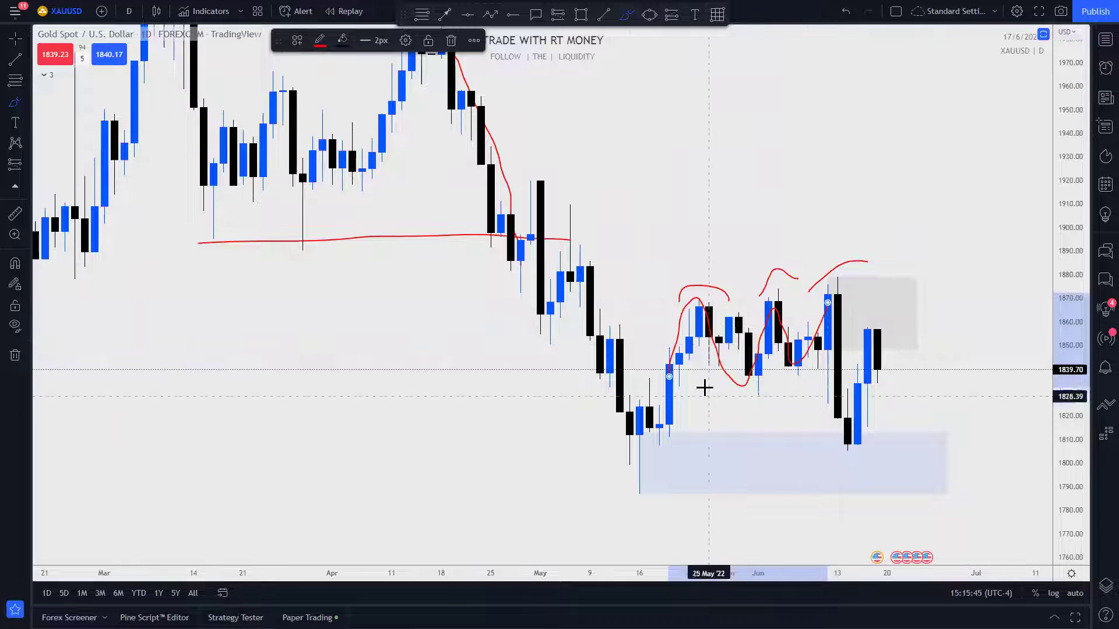
pyautogui.moveTo(672, 385); pyautogui.dragTo(887, 377)
pyautogui.moveTo(662, 301)
pyautogui.mouseDown()
pyautogui.moveTo(887, 303)
pyautogui.moveTo(837, 387)
pyautogui.mouseUp()
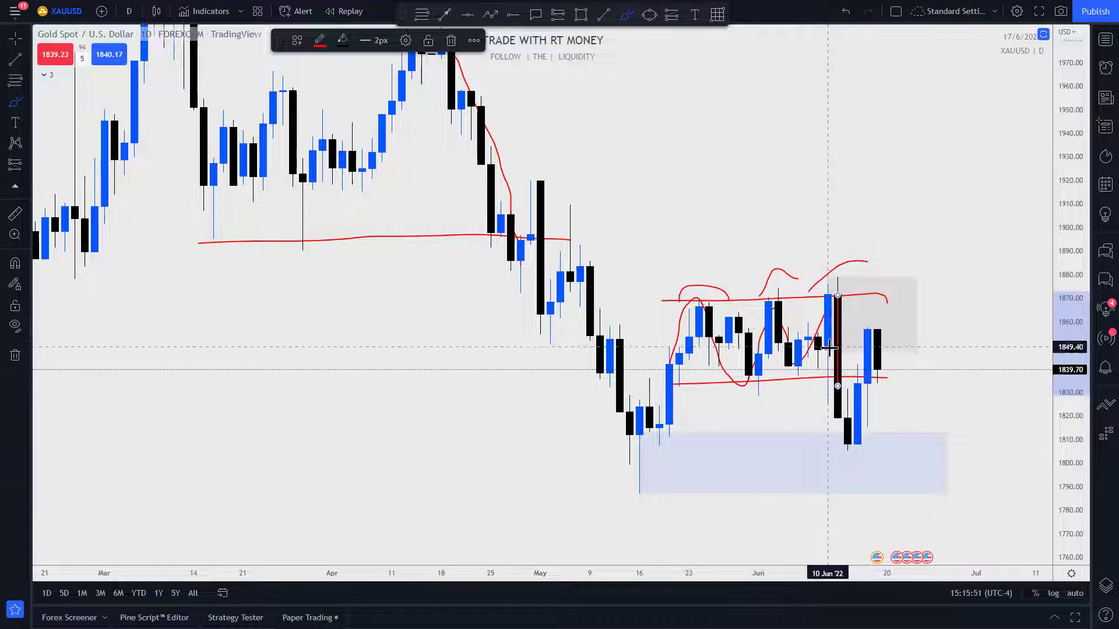
pyautogui.hotkey('ctrl', 'z')
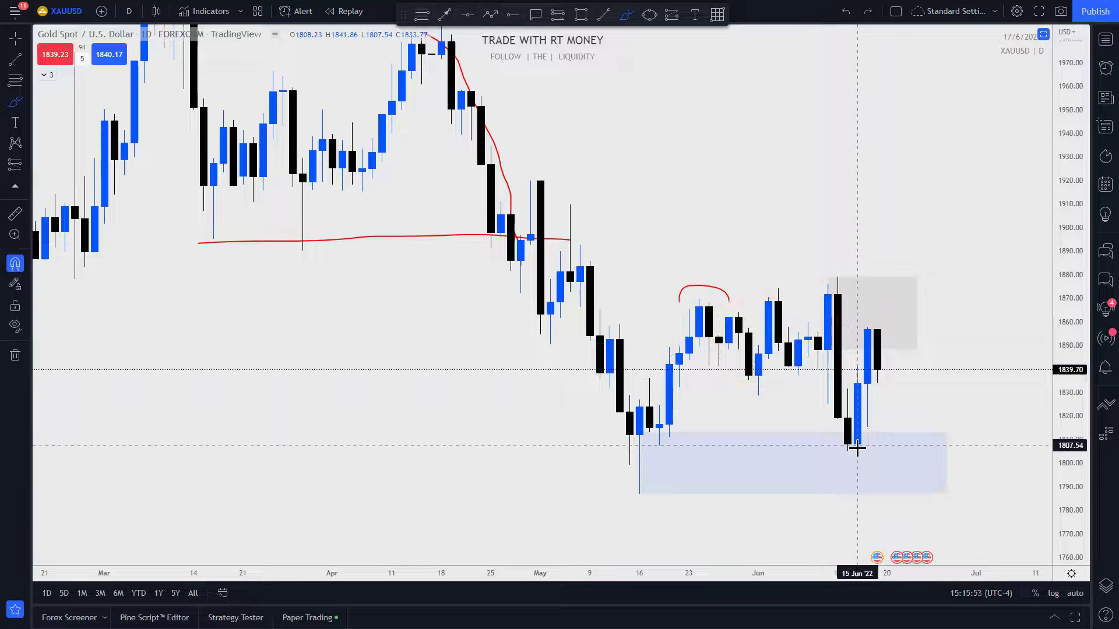
# - Mark the 10 June candle, its lower body level and the rebound from the mid-June low with brush strokes, and undo them
pyautogui.scroll(2, 1062, 393)
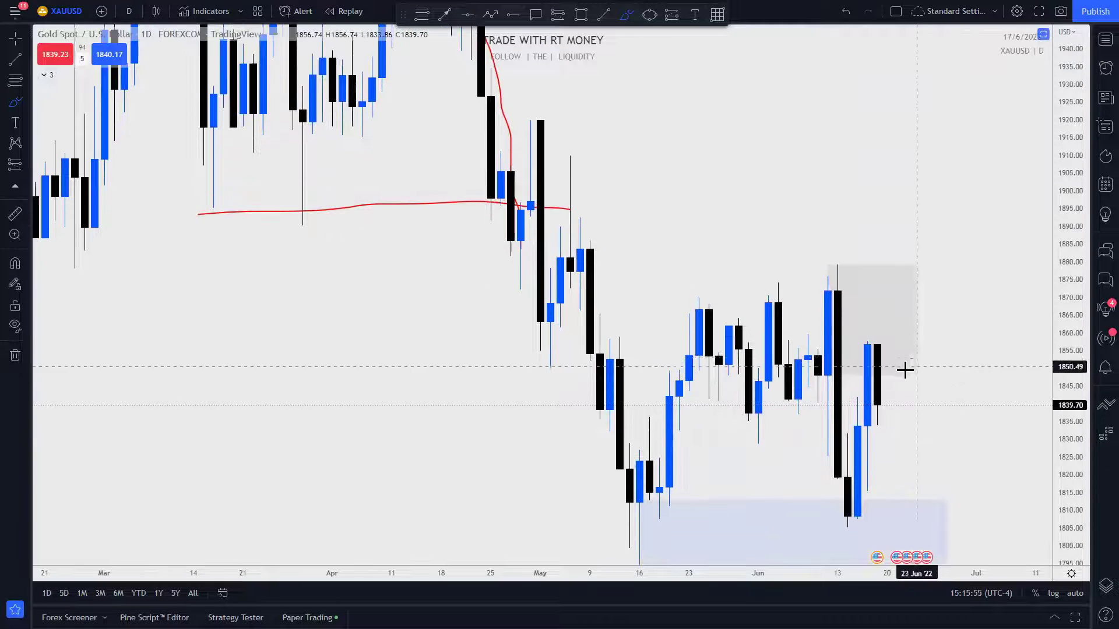
pyautogui.scroll(3, 879, 338)
pyautogui.moveTo(925, 192); pyautogui.dragTo(927, 158)
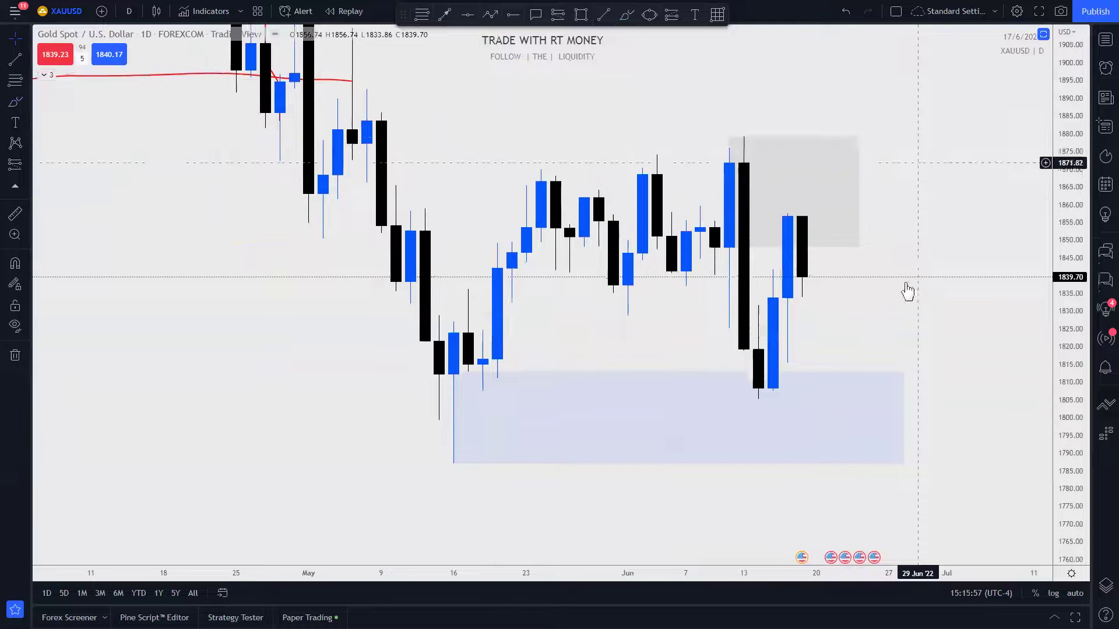
pyautogui.scroll(1, 845, 286)
pyautogui.click(736, 222)
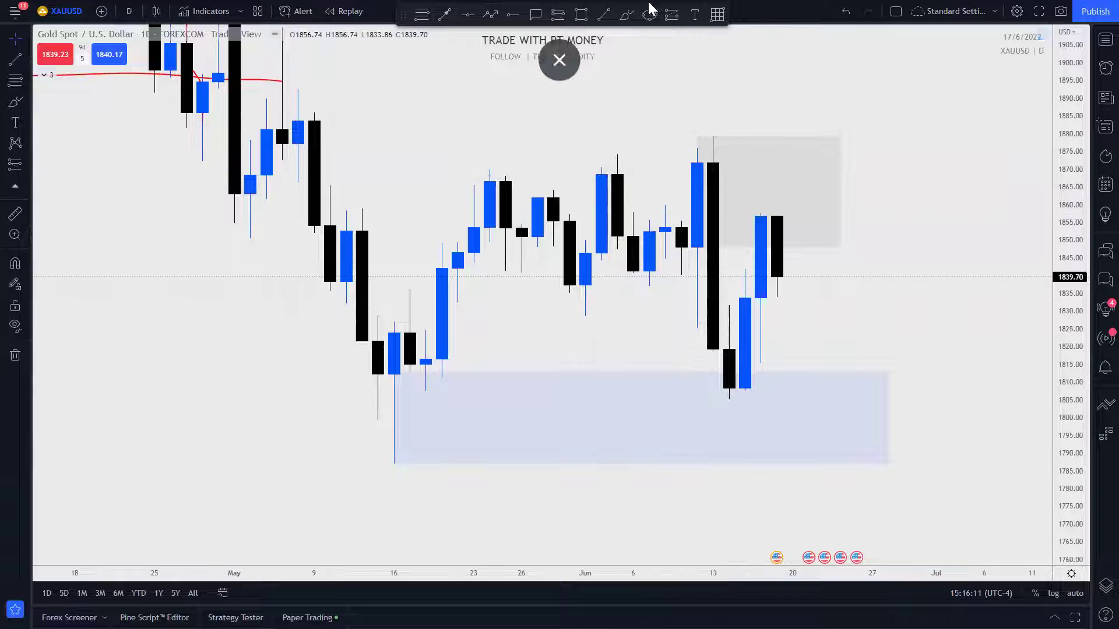
pyautogui.click(629, 18)
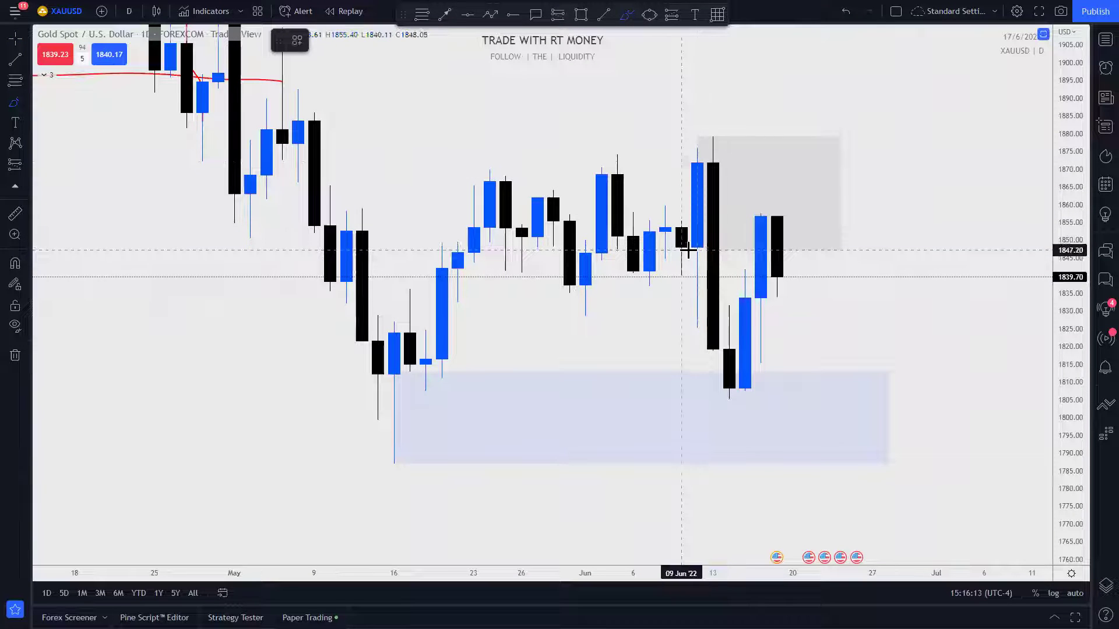
pyautogui.moveTo(680, 250); pyautogui.dragTo(808, 246)
pyautogui.moveTo(666, 156)
pyautogui.mouseDown()
pyautogui.moveTo(663, 225)
pyautogui.moveTo(681, 144)
pyautogui.mouseUp()
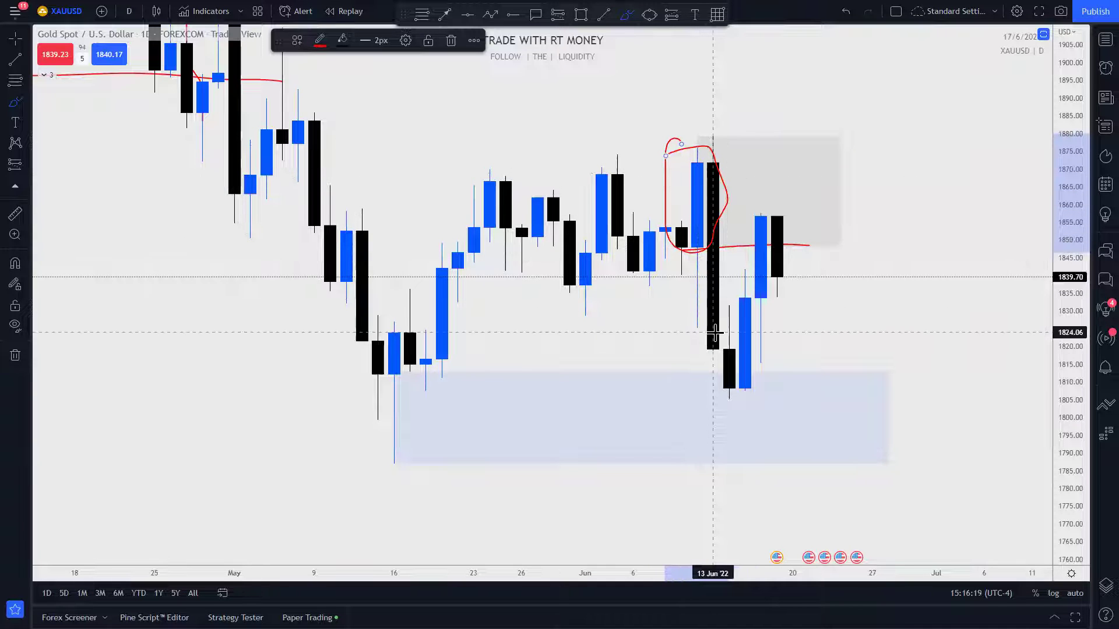
pyautogui.moveTo(730, 382); pyautogui.dragTo(760, 216)
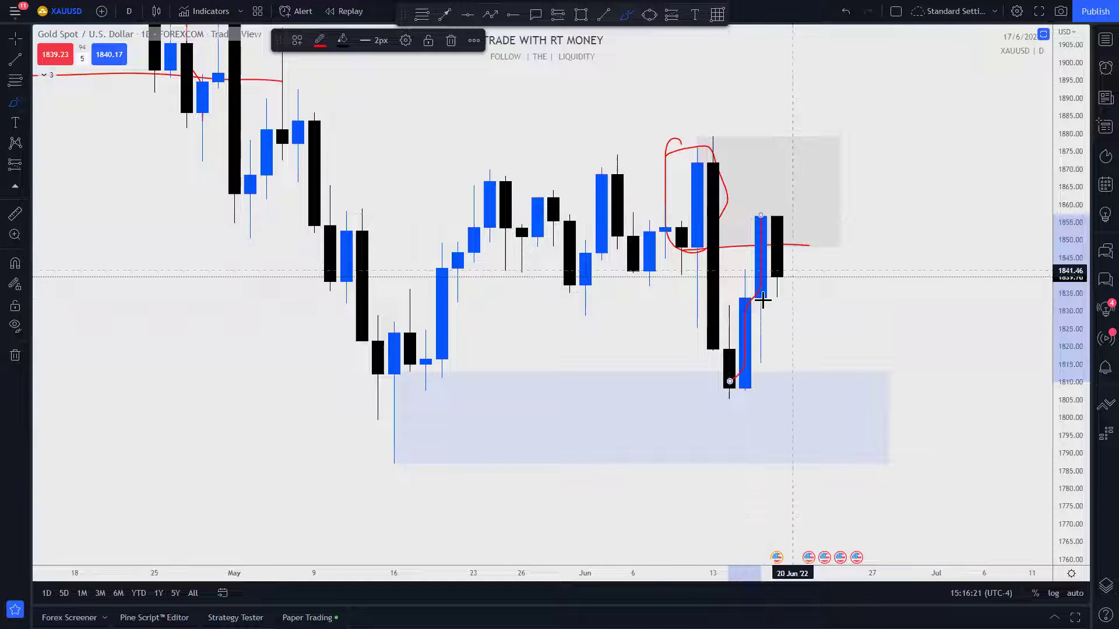
pyautogui.hotkey('ctrl', 'z')
pyautogui.hotkey('ctrl', 'z')
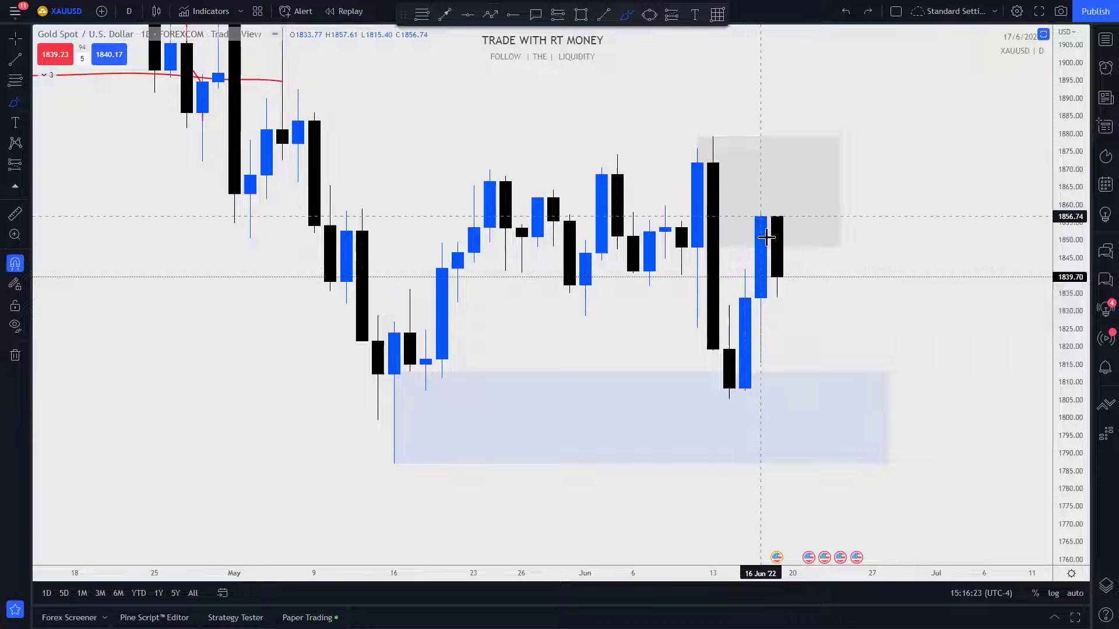
# - Trace the lower and upper edges of the supply zone with brush lines, and undo them
pyautogui.moveTo(668, 249)
pyautogui.mouseDown()
pyautogui.moveTo(844, 245)
pyautogui.moveTo(837, 238)
pyautogui.mouseUp()
pyautogui.moveTo(693, 130); pyautogui.dragTo(887, 130)
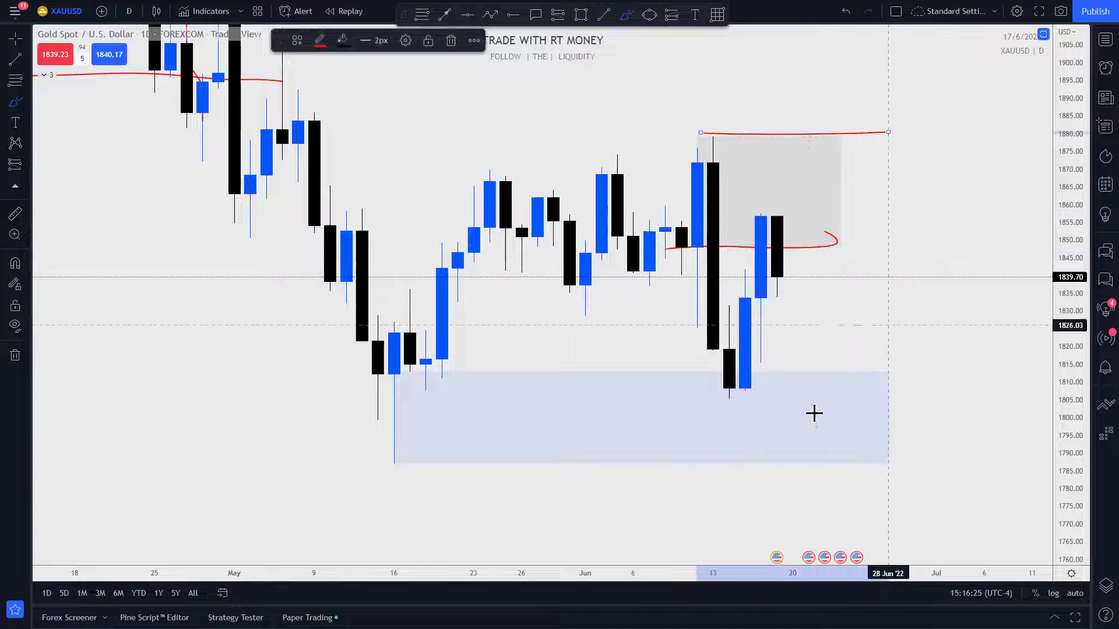
pyautogui.hotkey('ctrl', 'z')
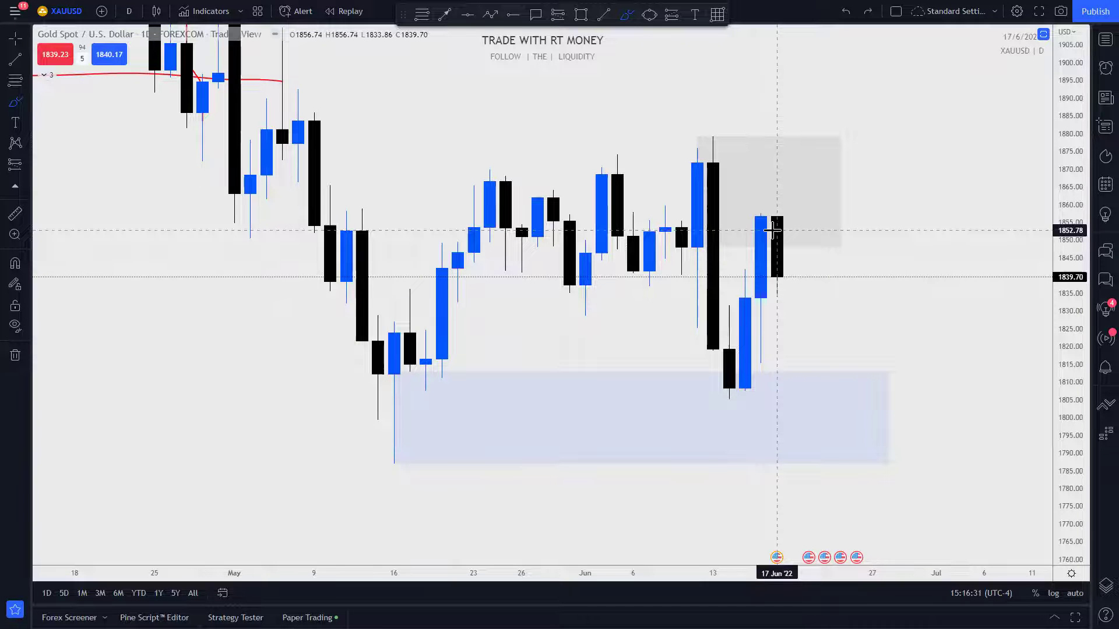
# - Trace the rally from the mid-June low, circle the reaction inside the supply zone with the brush, and undo the strokes
pyautogui.moveTo(728, 382); pyautogui.dragTo(775, 273)
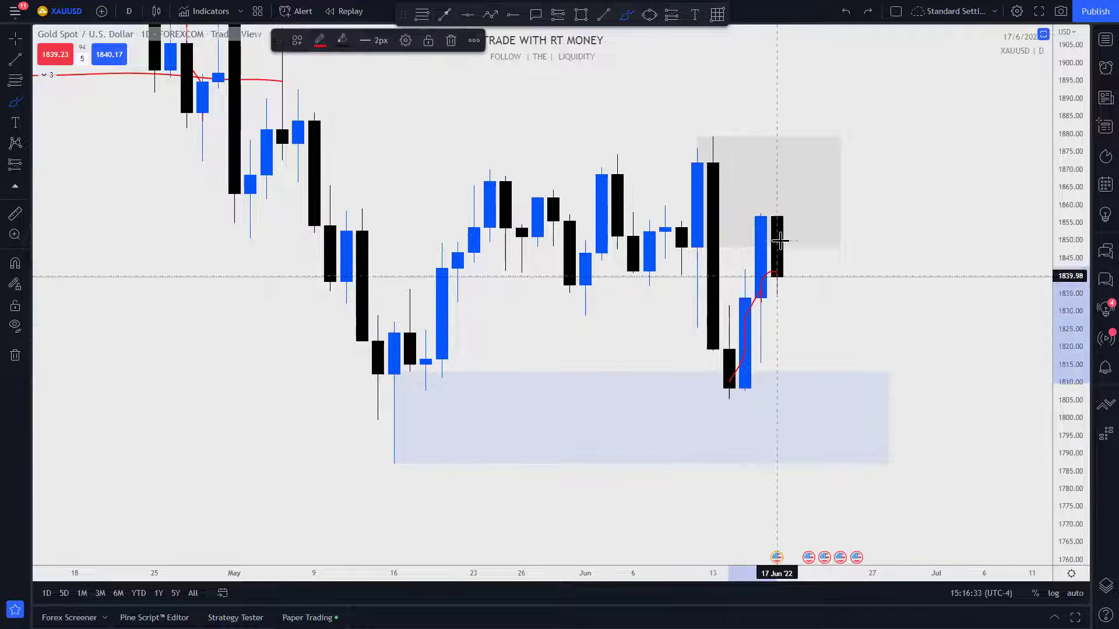
pyautogui.moveTo(782, 220)
pyautogui.mouseDown()
pyautogui.moveTo(753, 211)
pyautogui.moveTo(791, 236)
pyautogui.moveTo(807, 224)
pyautogui.mouseUp()
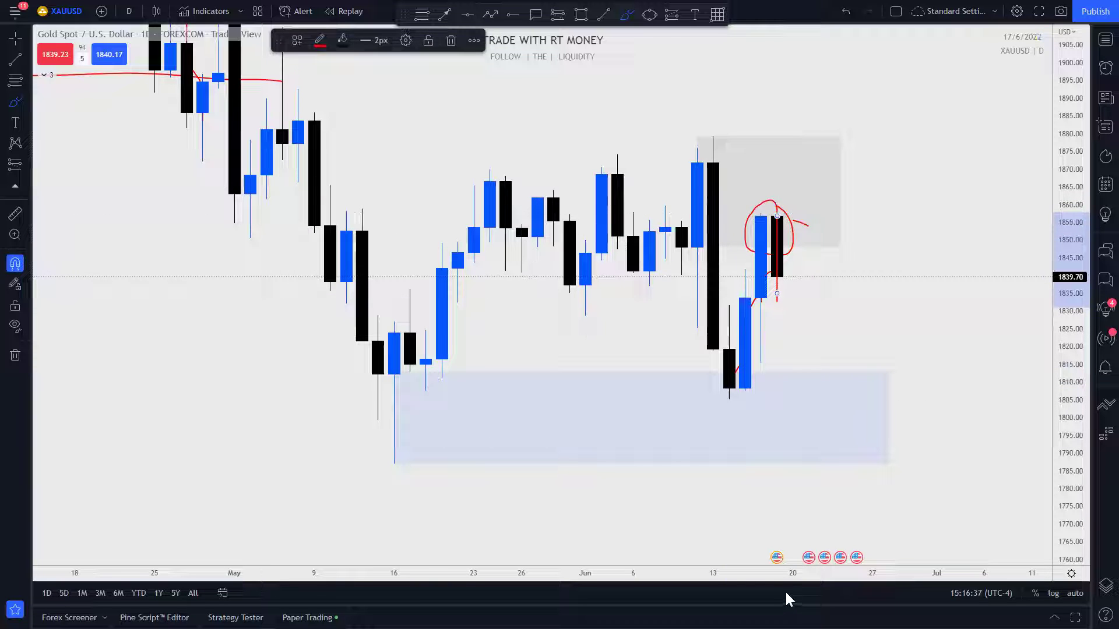
pyautogui.hotkey('ctrl', 'z')
pyautogui.hotkey('ctrl', 'z')
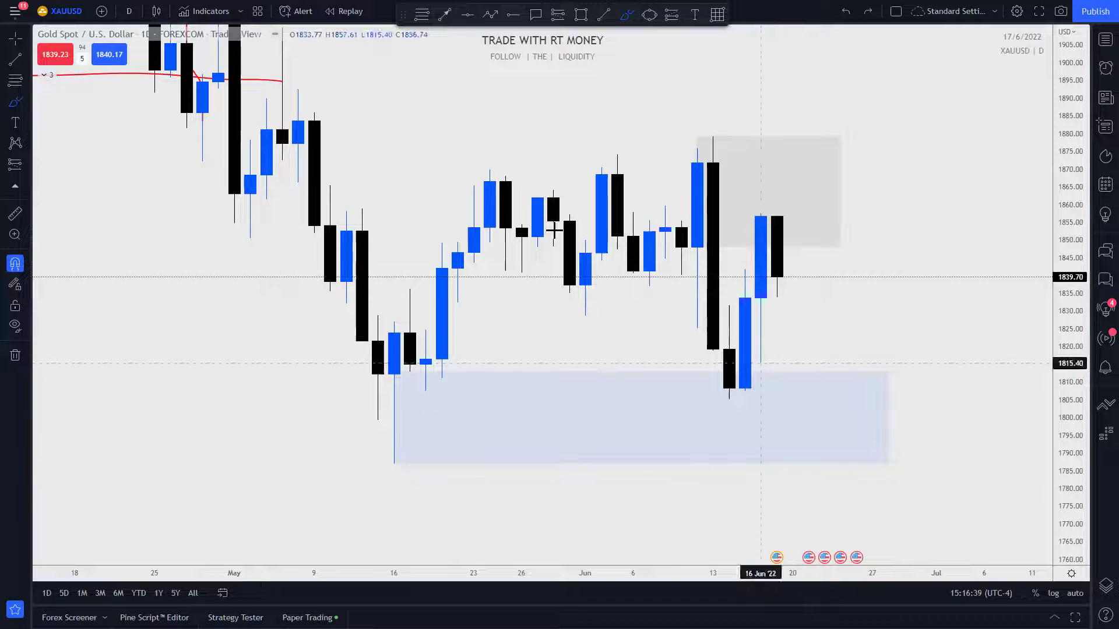
# - Brush a support line beneath the March lows, extending it to early May
pyautogui.scroll(-3, 719, 309)
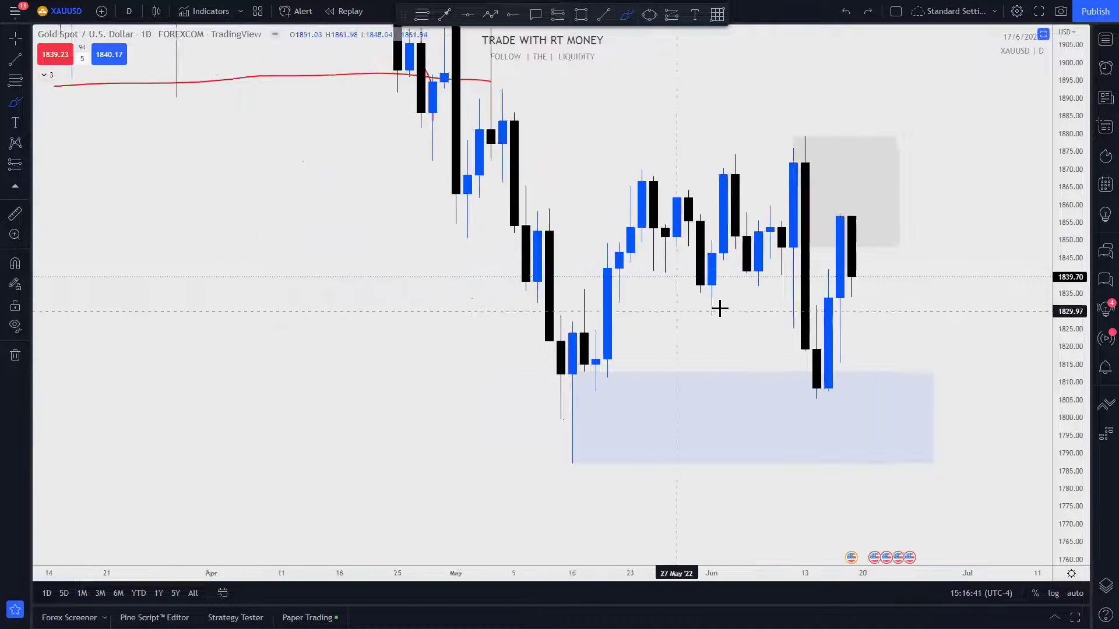
pyautogui.scroll(-2, 719, 309)
pyautogui.moveTo(1071, 117); pyautogui.dragTo(1070, 461)
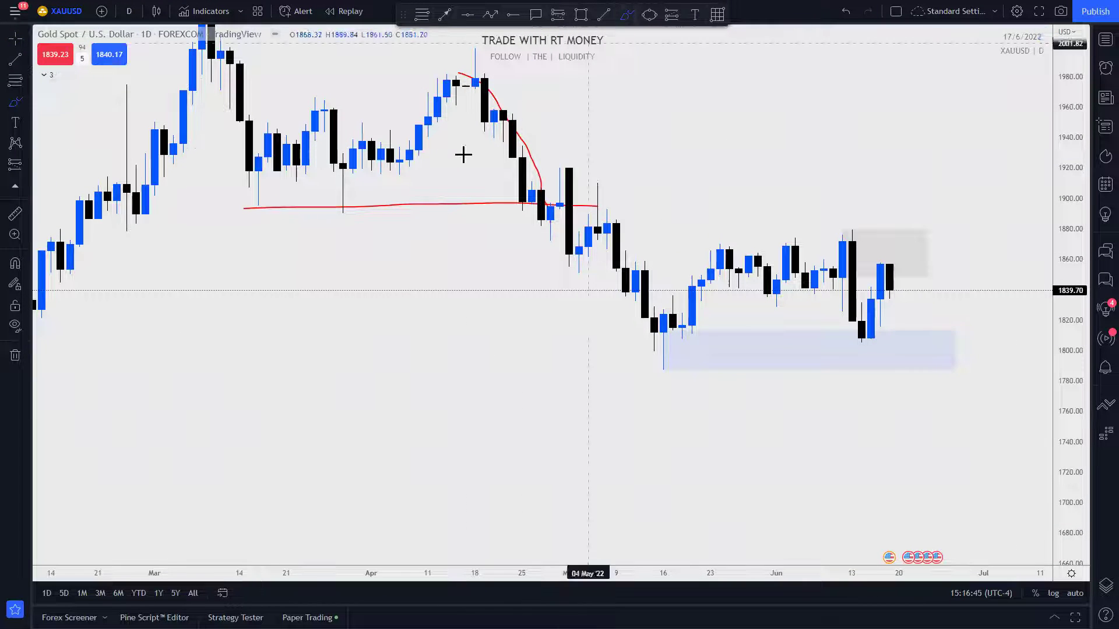
pyautogui.click(241, 203)
pyautogui.click(578, 215)
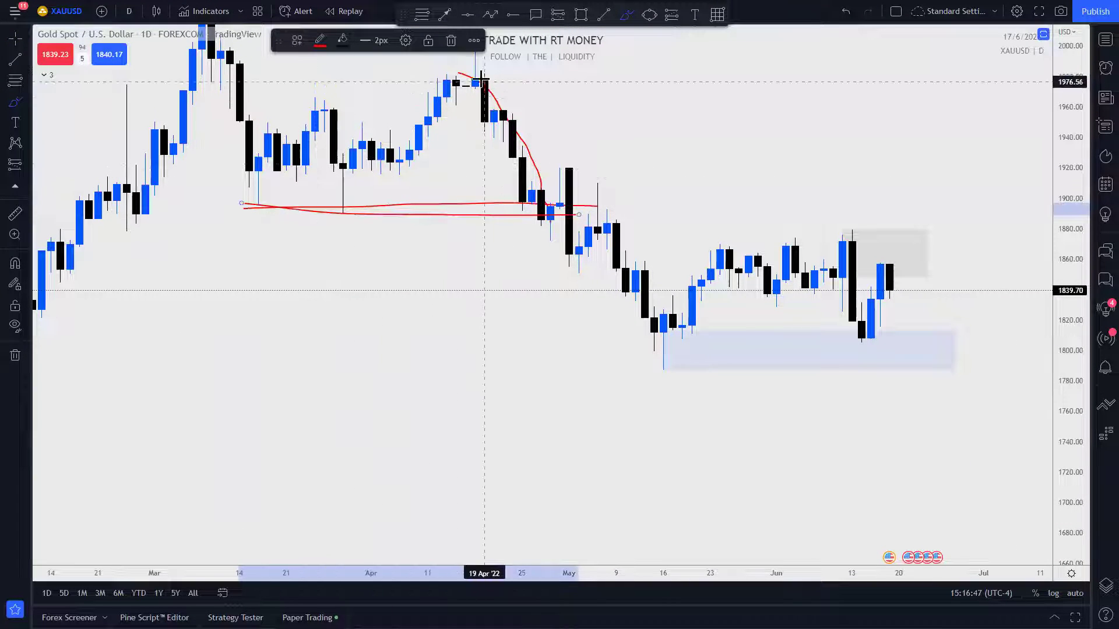
# - Trace the April–May decline with the brush, and outline the May–June range together with the mid-May low level
pyautogui.moveTo(482, 76)
pyautogui.mouseDown()
pyautogui.moveTo(556, 250)
pyautogui.moveTo(580, 198)
pyautogui.moveTo(622, 265)
pyautogui.moveTo(635, 209)
pyautogui.moveTo(654, 329)
pyautogui.moveTo(702, 295)
pyautogui.moveTo(861, 297)
pyautogui.mouseUp()
pyautogui.moveTo(830, 233)
pyautogui.mouseDown()
pyautogui.moveTo(712, 300)
pyautogui.moveTo(823, 300)
pyautogui.moveTo(852, 324)
pyautogui.mouseUp()
pyautogui.moveTo(647, 337); pyautogui.dragTo(871, 338)
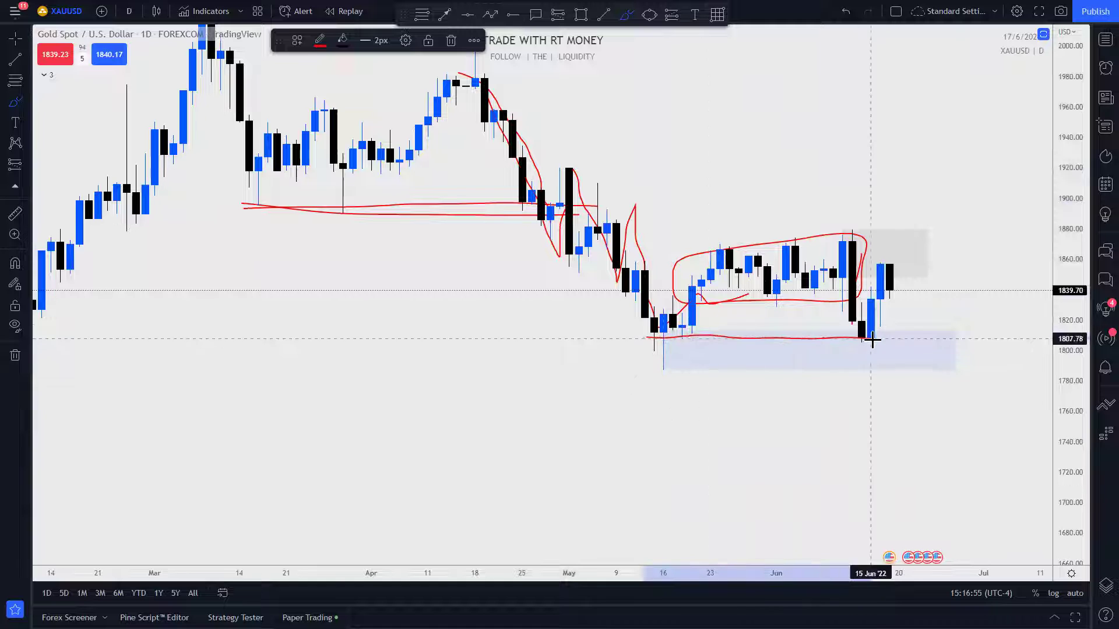
# - Circle the area inside the blue demand zone, mark beneath the mid-June low with brush strokes, and undo the sketches
pyautogui.moveTo(684, 334)
pyautogui.mouseDown()
pyautogui.moveTo(674, 367)
pyautogui.moveTo(662, 348)
pyautogui.moveTo(729, 352)
pyautogui.mouseUp()
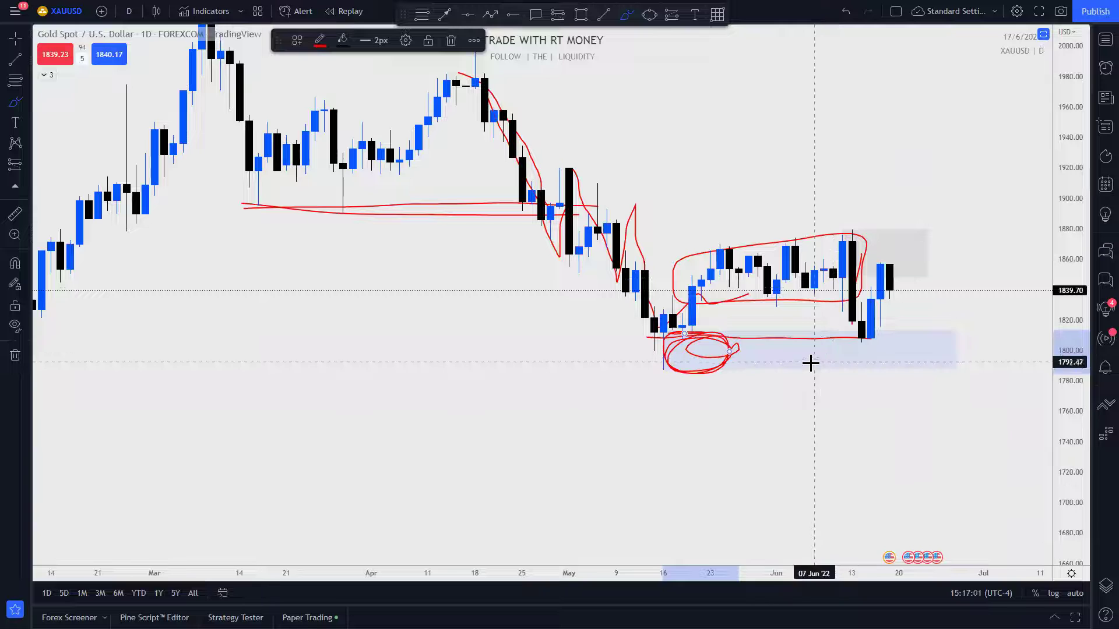
pyautogui.moveTo(843, 338)
pyautogui.mouseDown()
pyautogui.moveTo(931, 342)
pyautogui.moveTo(846, 349)
pyautogui.mouseUp()
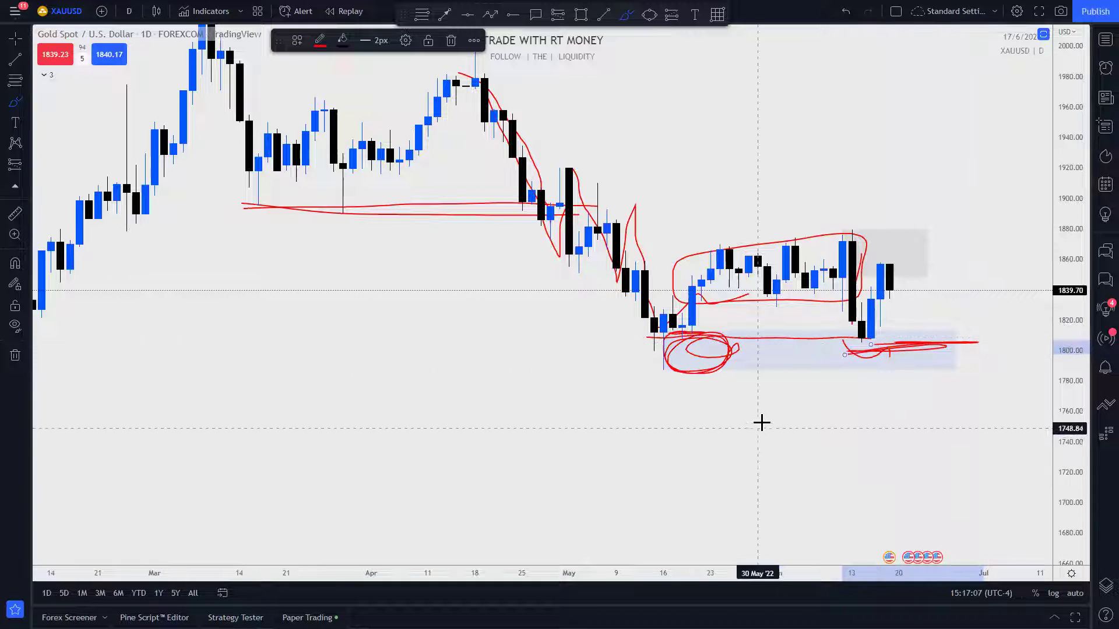
pyautogui.hotkey('ctrl', 'z')
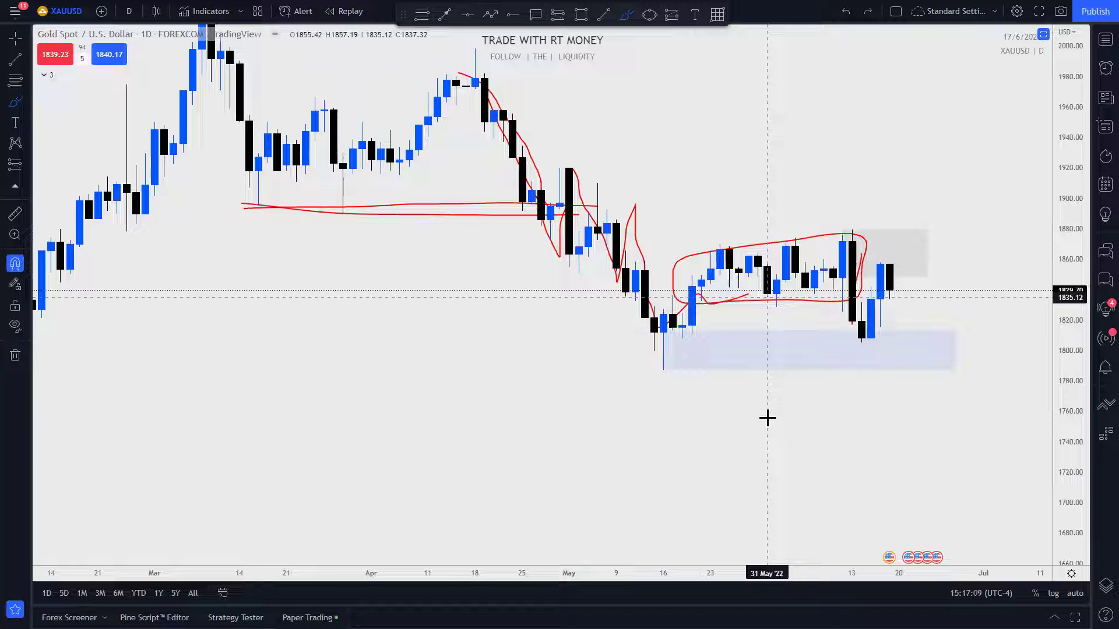
pyautogui.hotkey('ctrl', 'z')
pyautogui.hotkey('ctrl', 'z')
pyautogui.hotkey('ctrl', 'z')
pyautogui.hotkey('ctrl', 'z')
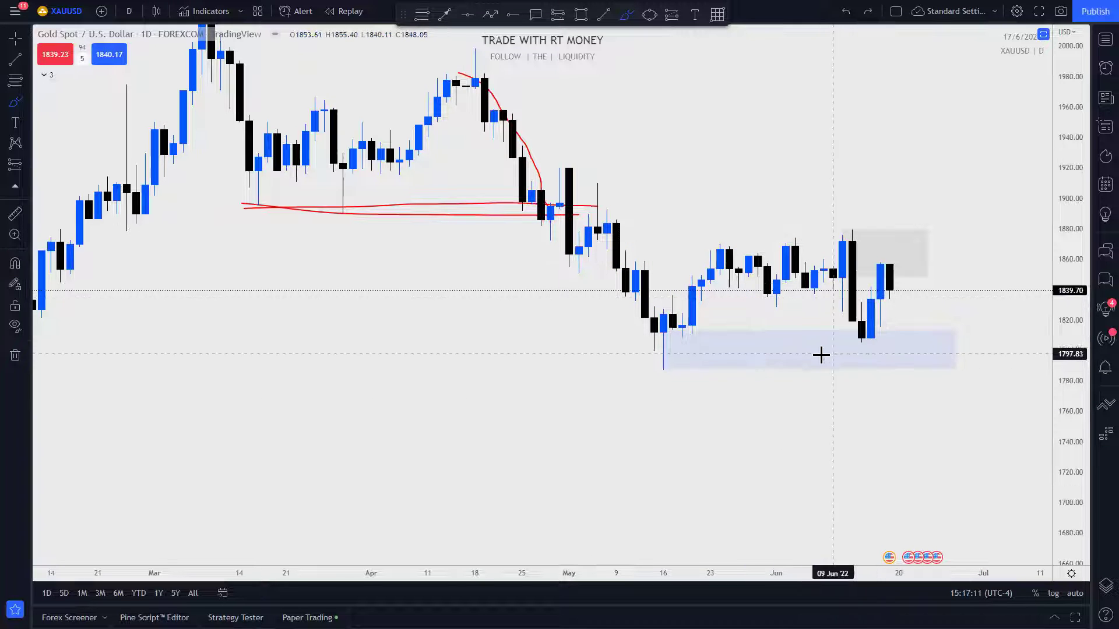
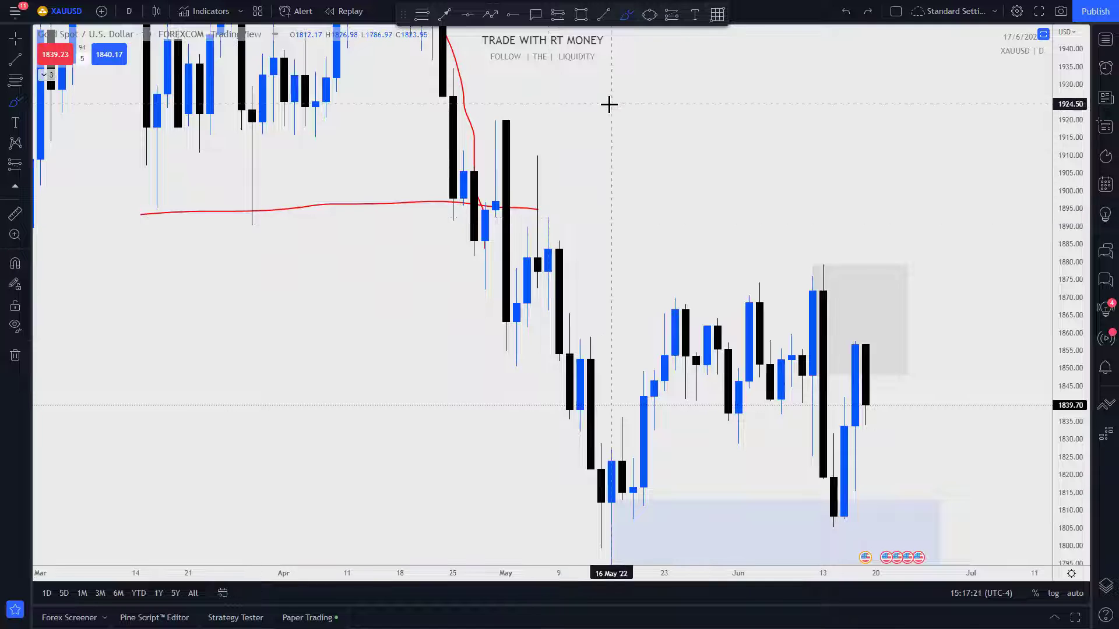
# - Delete the two remaining red brush strokes at the broken March support and switch the chart to the 4-hour timeframe
pyautogui.moveTo(561, 101); pyautogui.dragTo(342, 244)
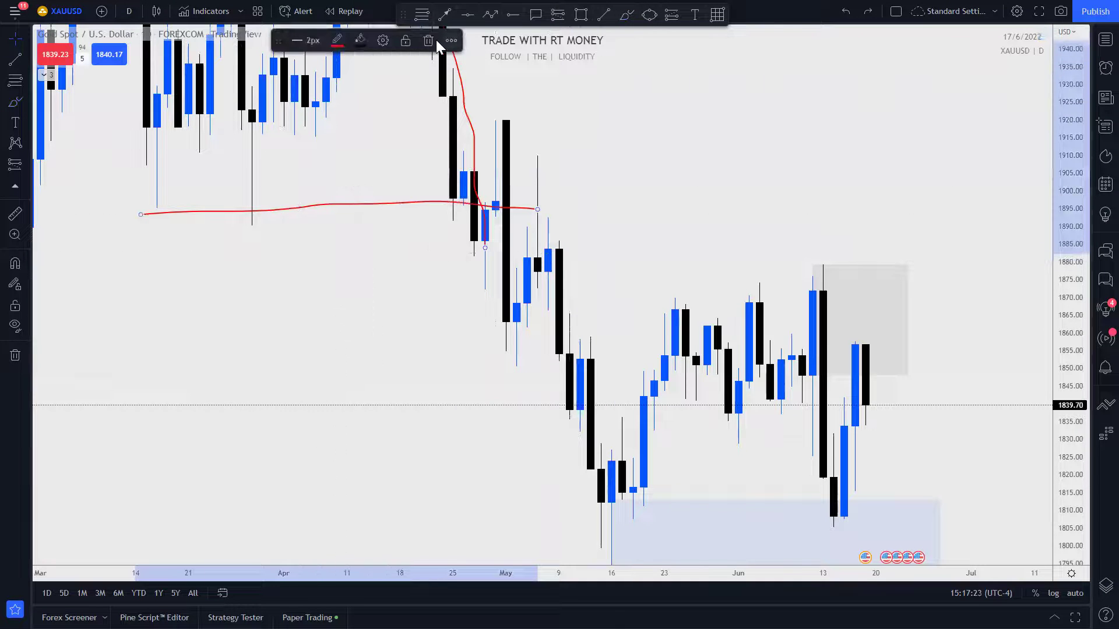
pyautogui.click(434, 40)
pyautogui.click(127, 11)
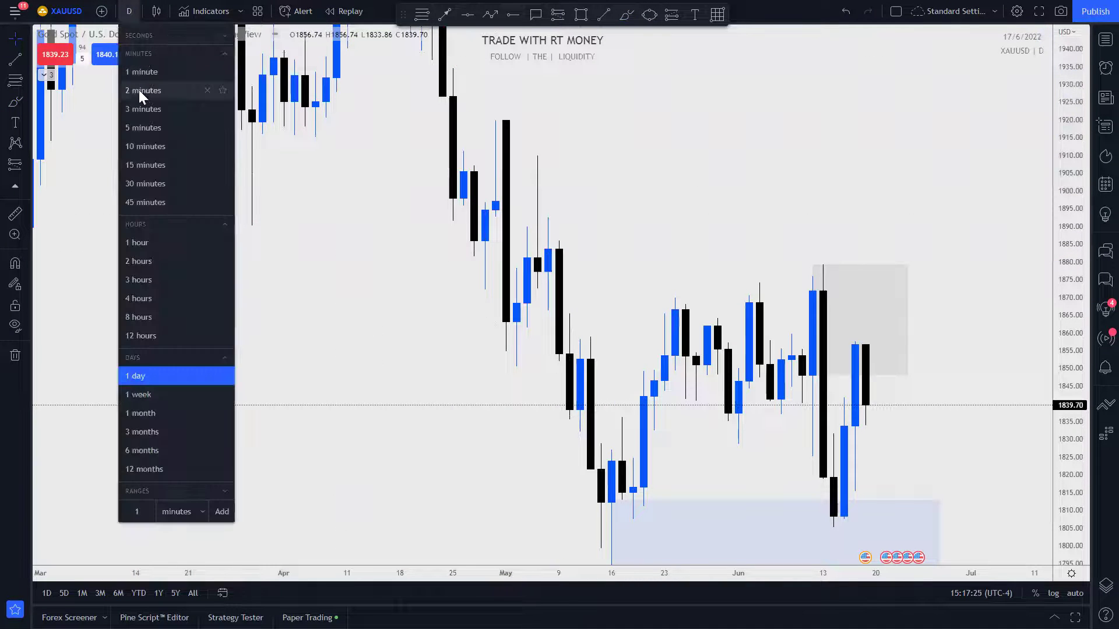
pyautogui.click(143, 298)
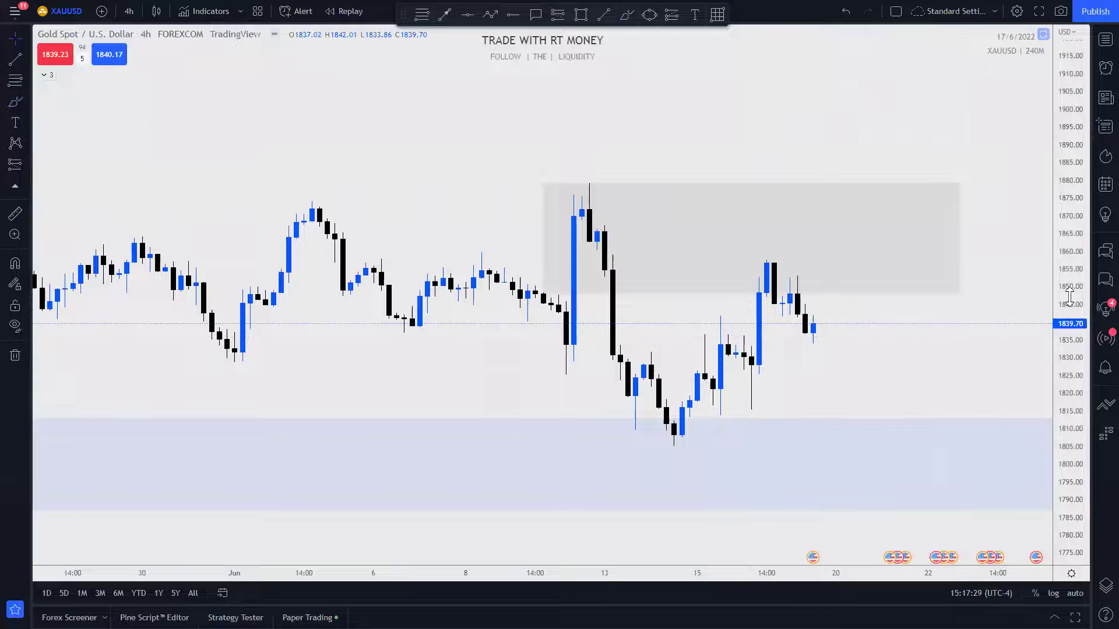
# - Examine the candles inside the grey supply zone on the 4-hour chart and compare them on the 8-hour timeframe
pyautogui.scroll(3, 892, 352)
pyautogui.moveTo(837, 320); pyautogui.dragTo(835, 254)
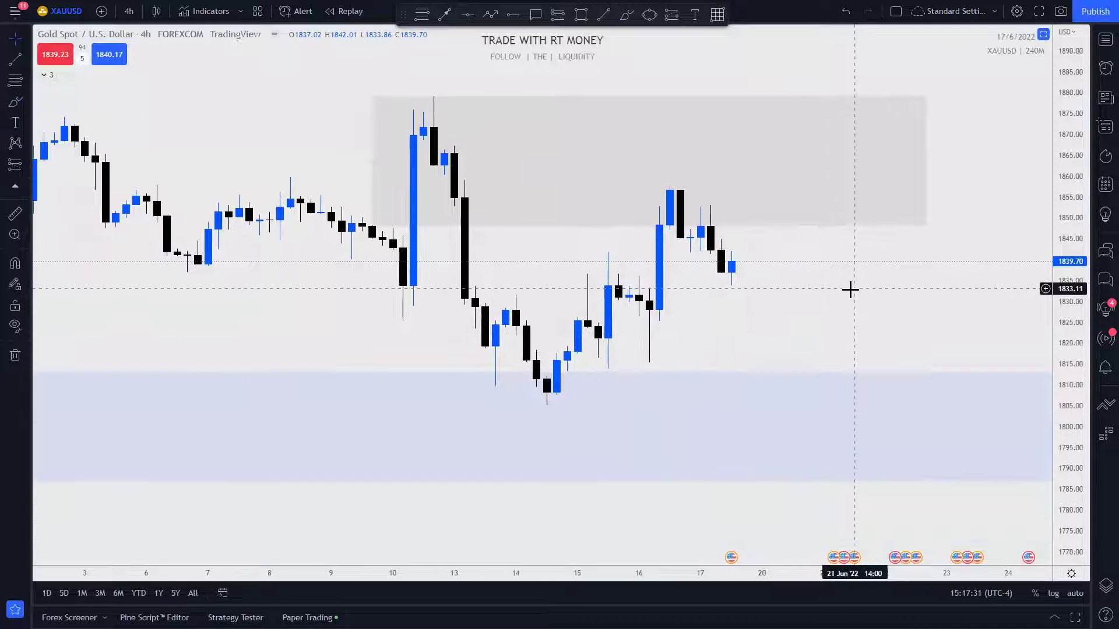
pyautogui.click(701, 190)
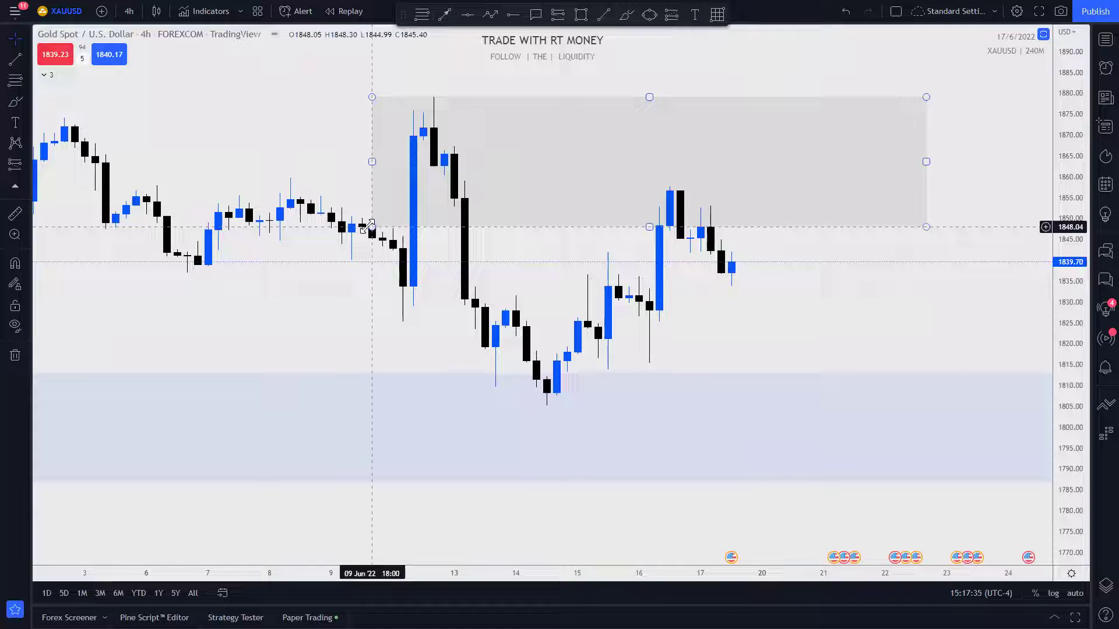
pyautogui.click(129, 11)
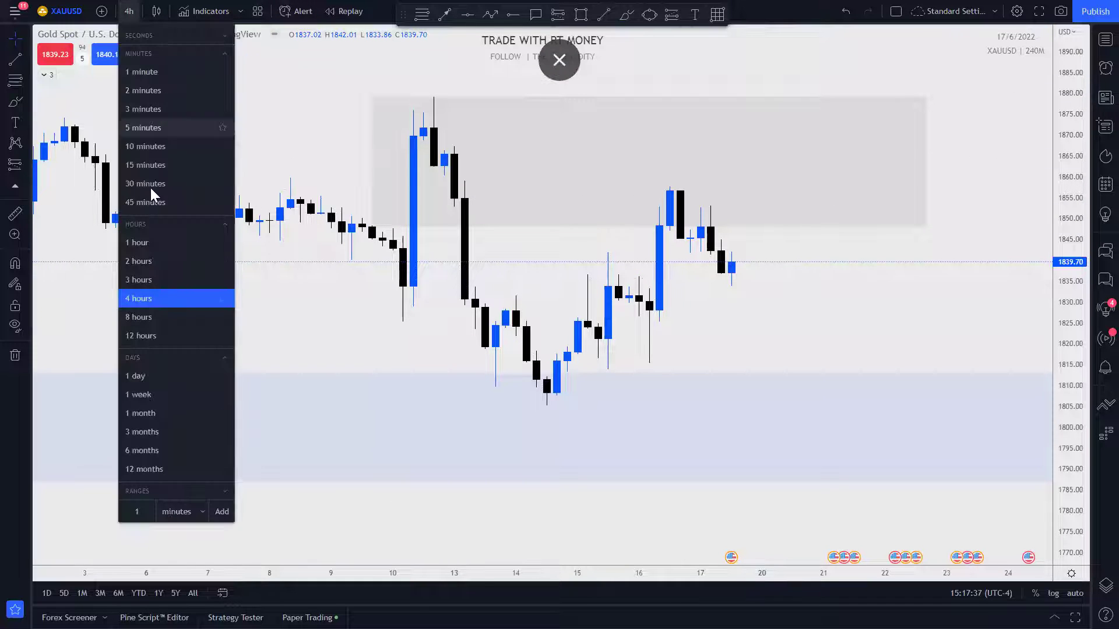
pyautogui.click(148, 316)
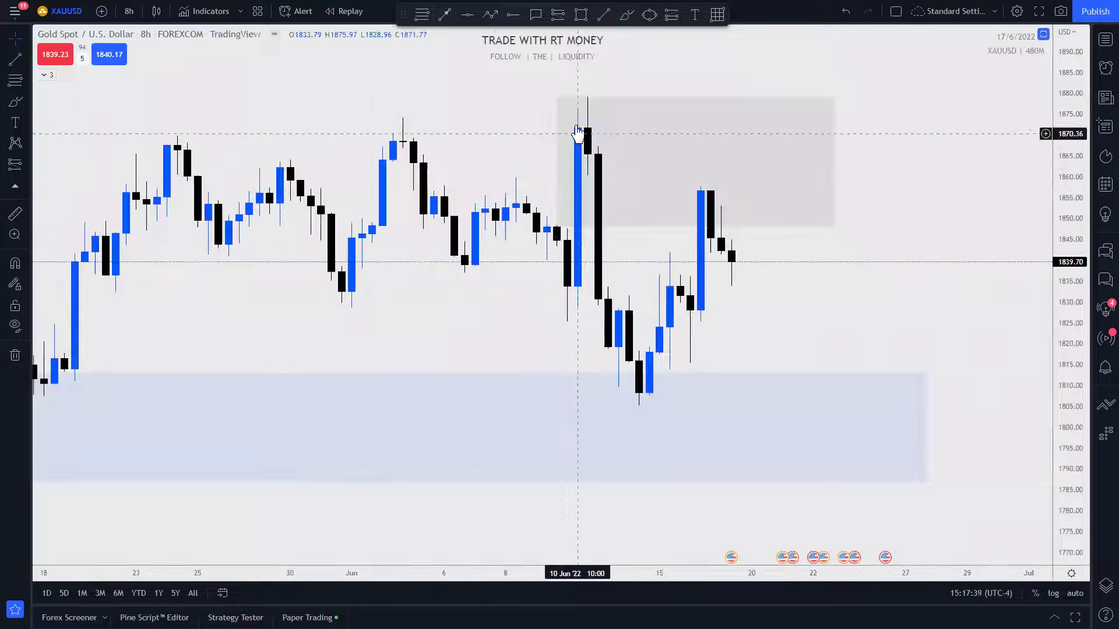
pyautogui.click(672, 228)
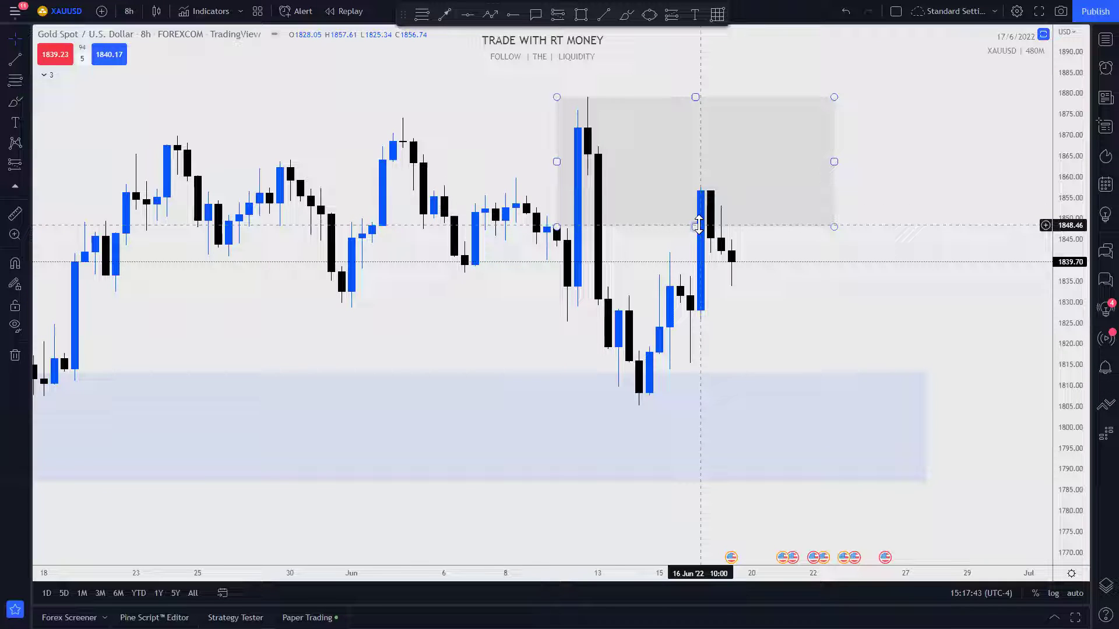
pyautogui.click(690, 238)
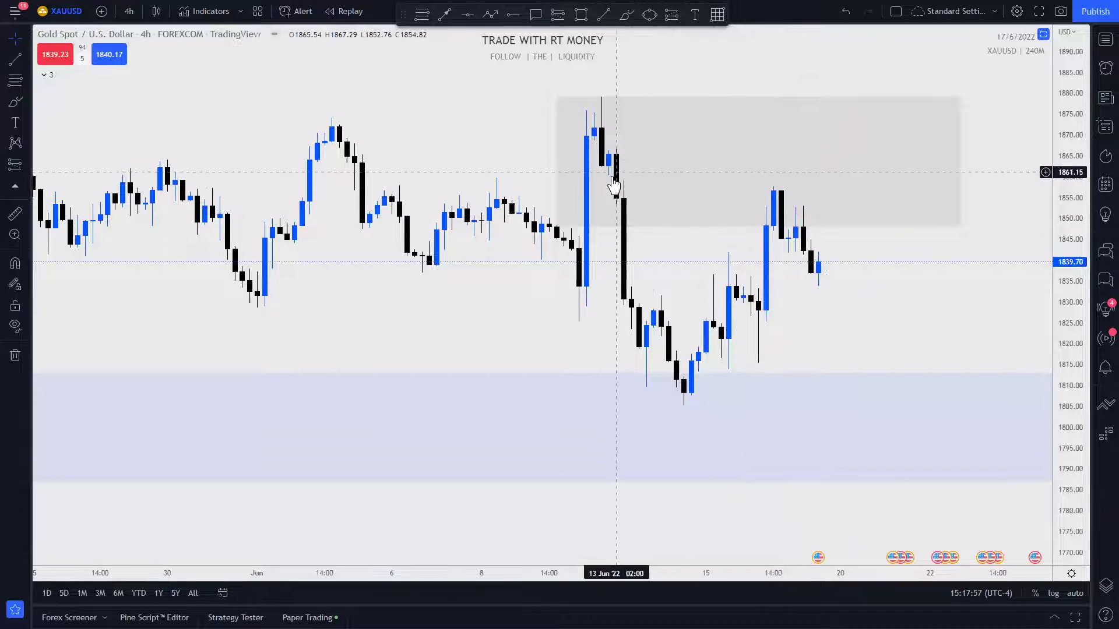
# - Draw a narrower supply rectangle from the 13 June 02:00 candle to 21 June 14:00, between 1867.29 and 1860.46
pyautogui.click(583, 19)
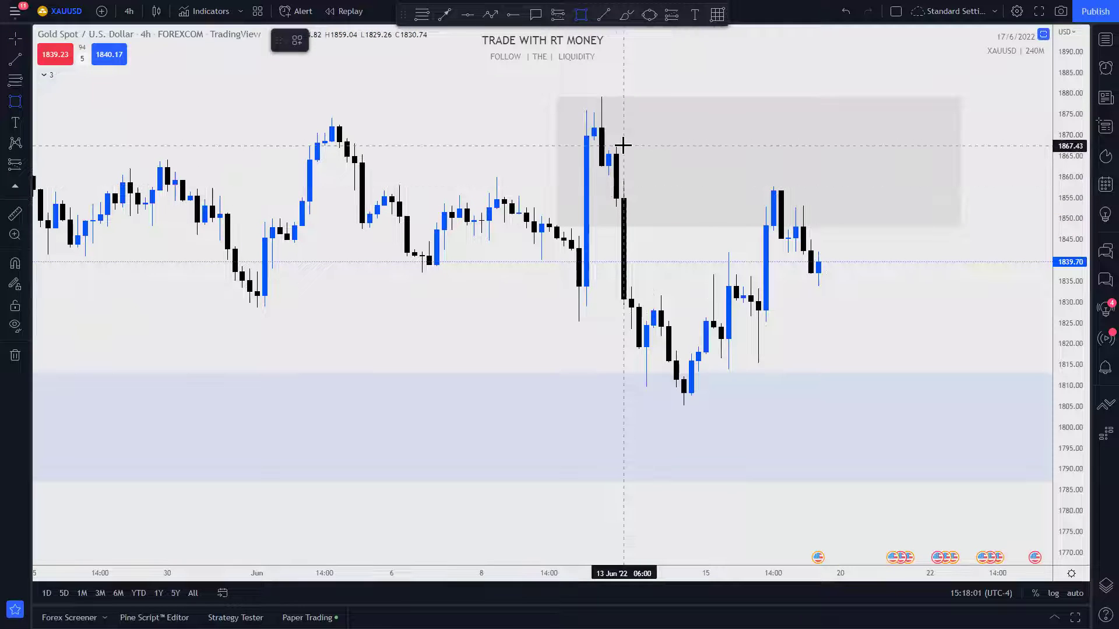
pyautogui.press('ctrl')
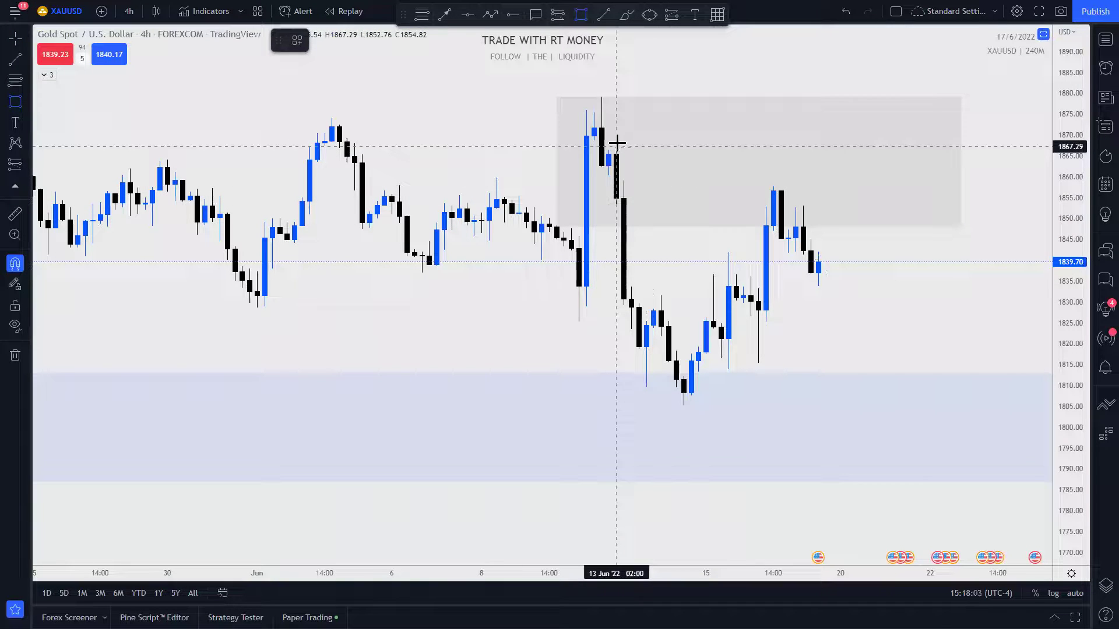
pyautogui.moveTo(616, 147)
pyautogui.mouseDown()
pyautogui.moveTo(623, 179)
pyautogui.moveTo(908, 161)
pyautogui.mouseUp()
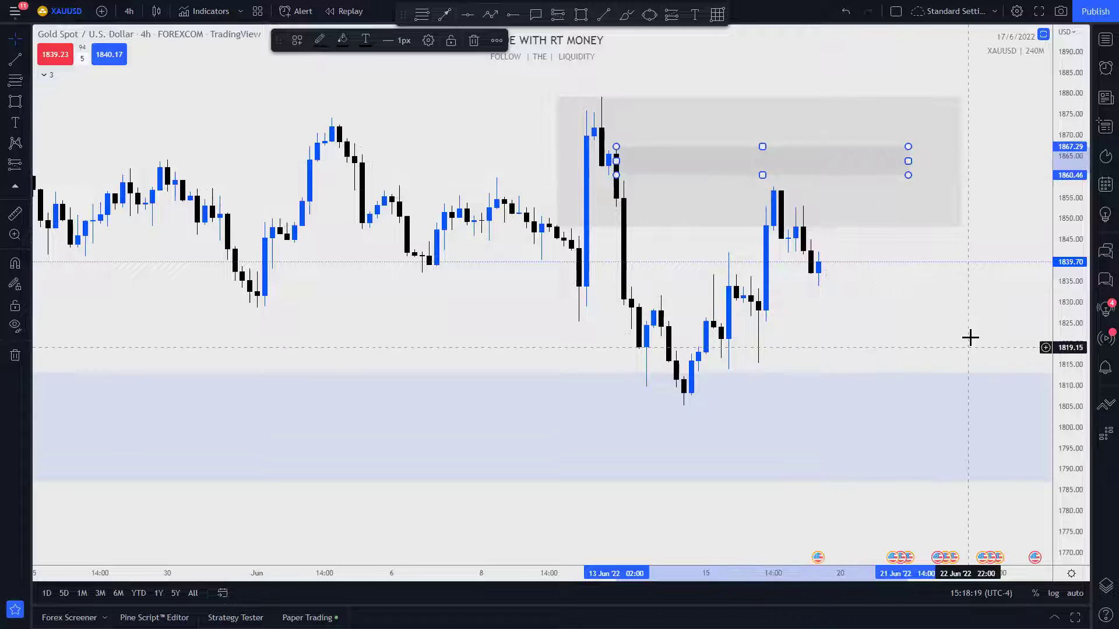
# - Shorten the blue demand zone so it ends at 22 June 18:00, in line with the larger grey supply zone
pyautogui.scroll(2, 990, 328)
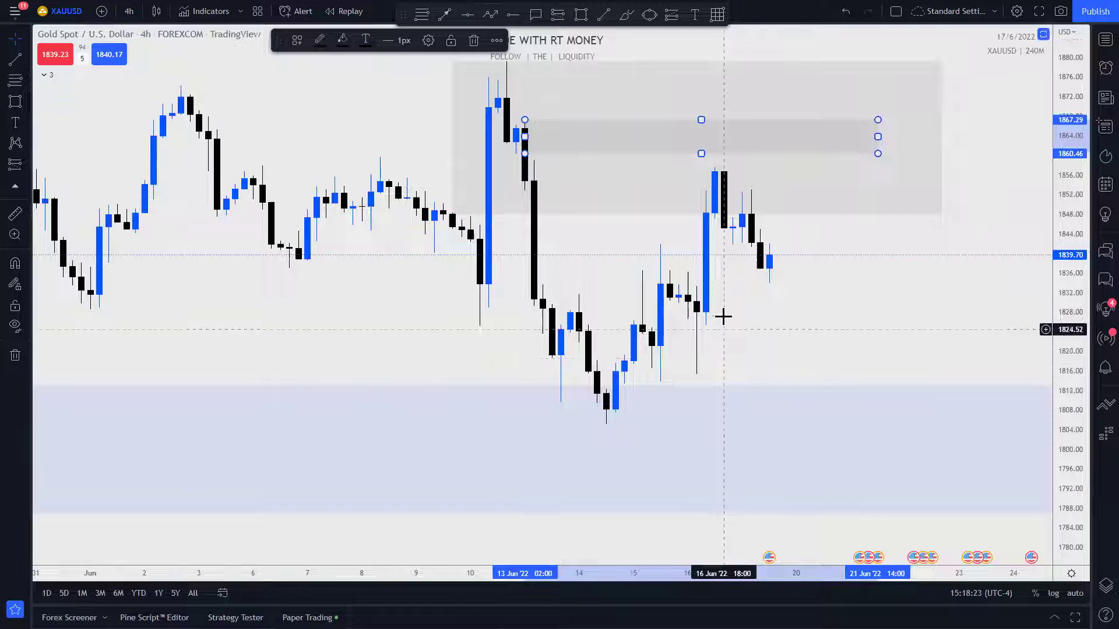
pyautogui.scroll(1, 723, 316)
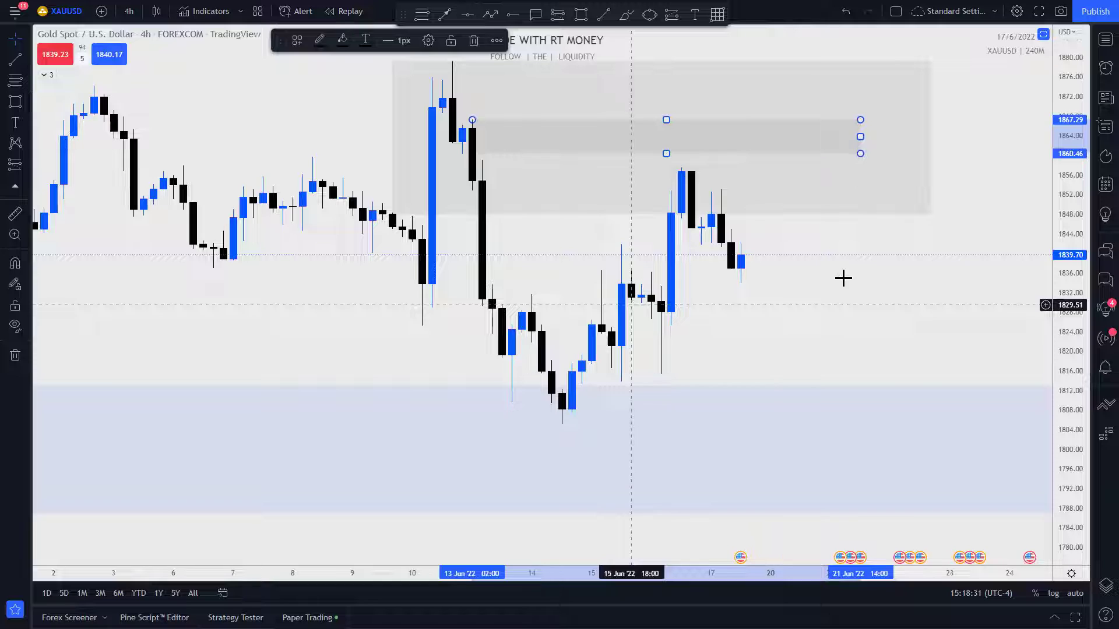
pyautogui.moveTo(931, 332); pyautogui.dragTo(862, 397)
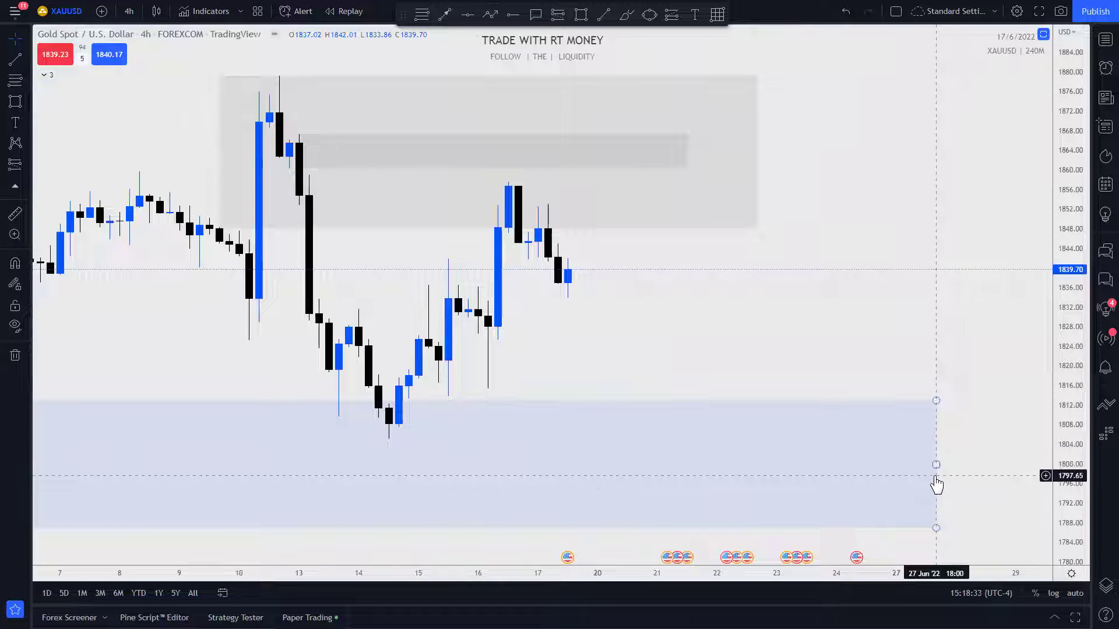
pyautogui.moveTo(935, 466); pyautogui.dragTo(759, 470)
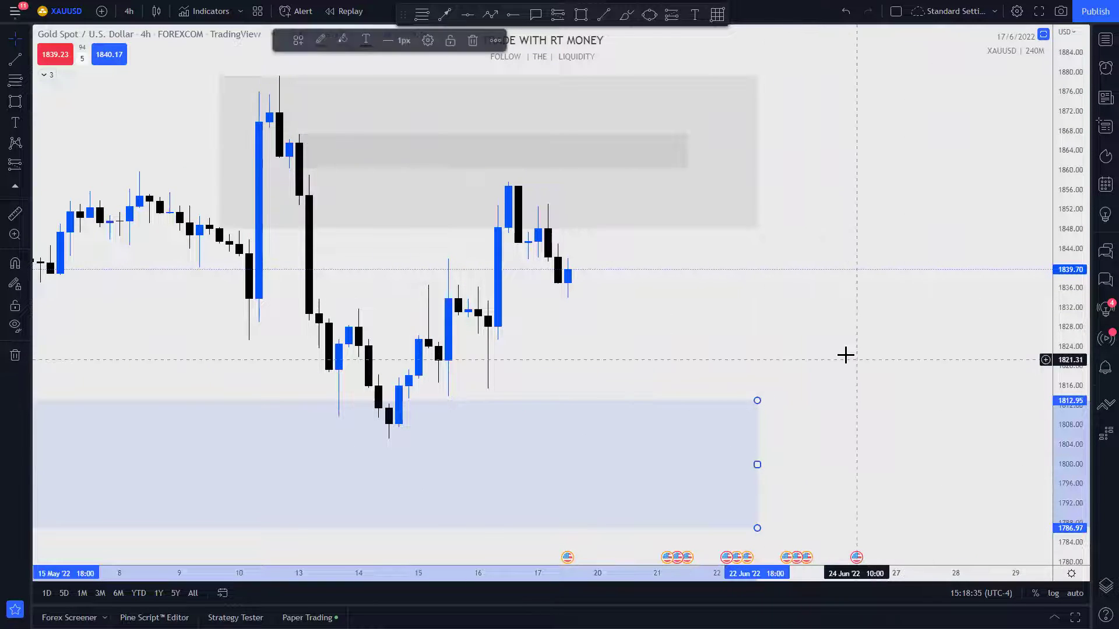
# - Examine the 4-hour price action from May to mid-June against the demand zone and the nested supply zones
pyautogui.moveTo(844, 358); pyautogui.dragTo(1043, 356)
pyautogui.scroll(-2, 1032, 297)
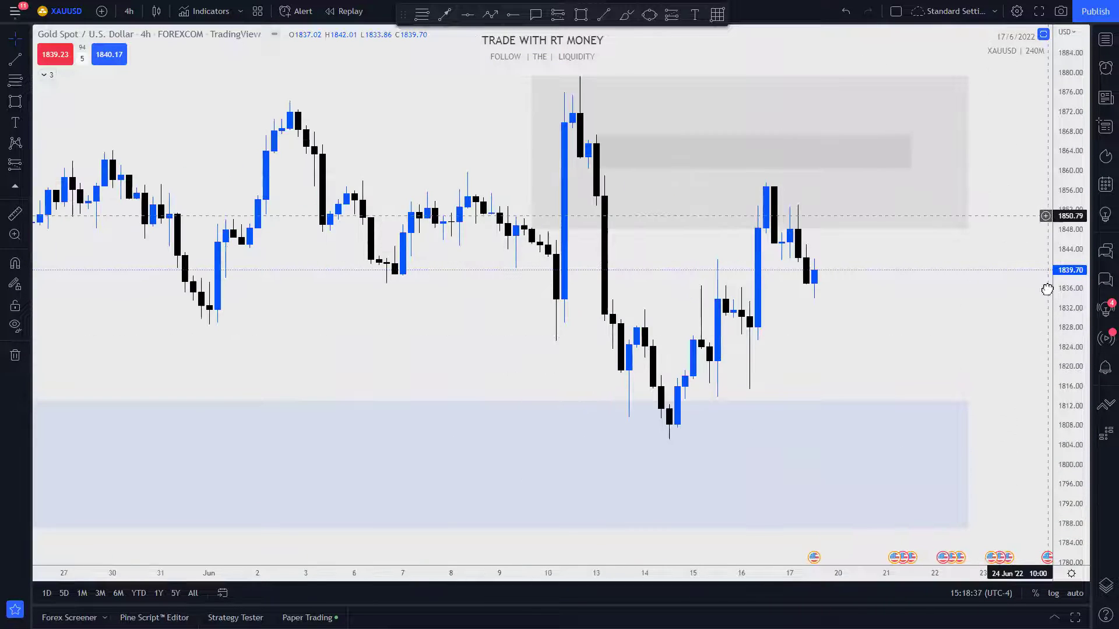
pyautogui.scroll(-8, 846, 375)
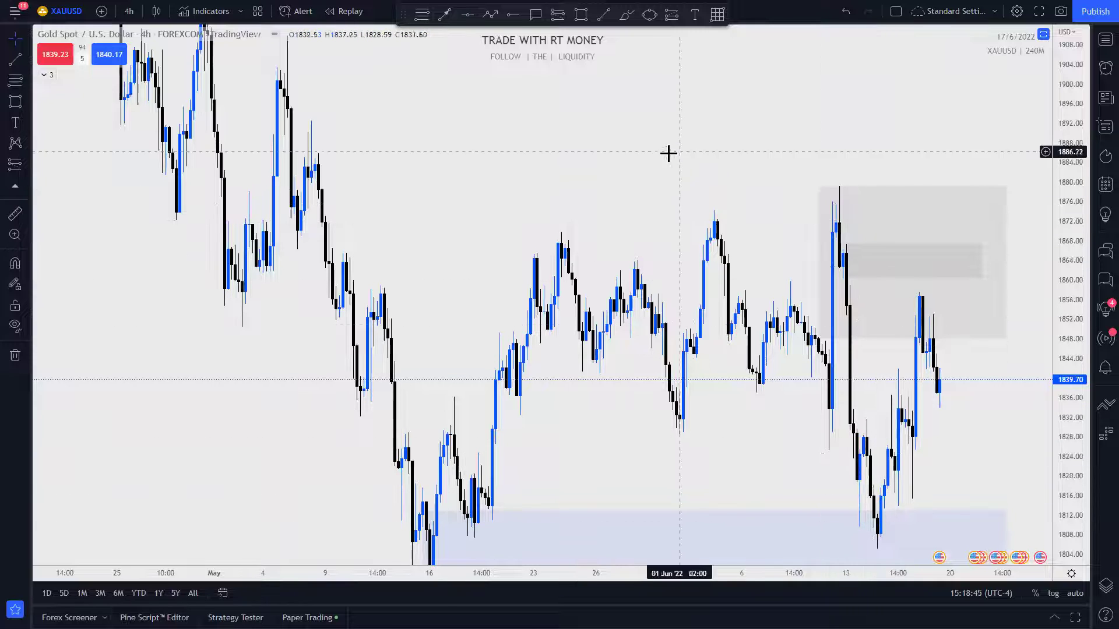
pyautogui.hscroll(5, 667, 153)
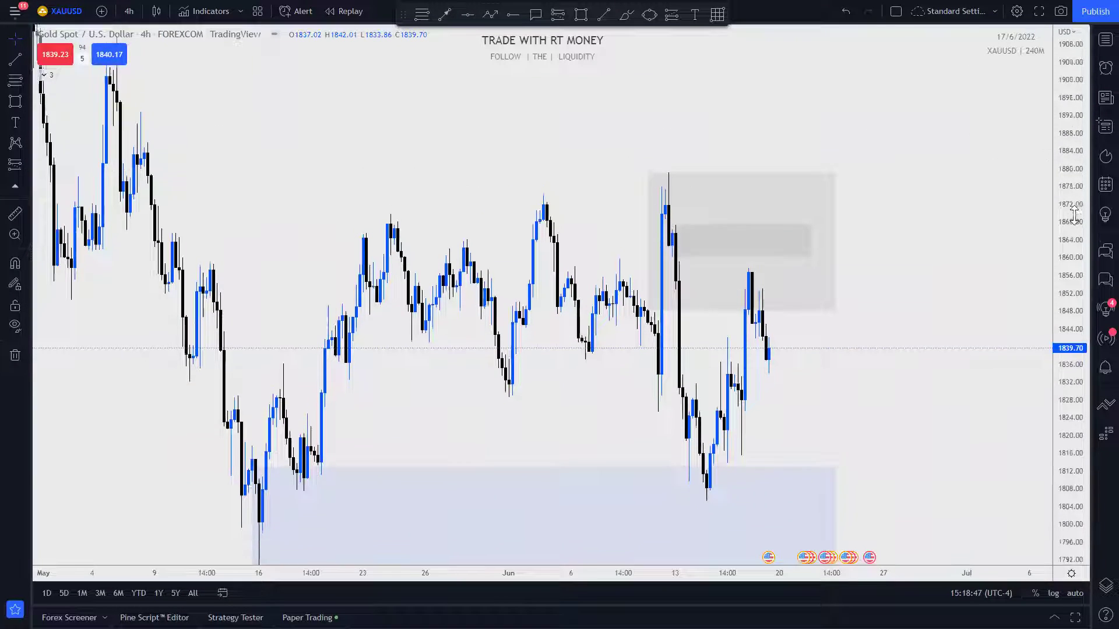
pyautogui.hscroll(-2, 793, 475)
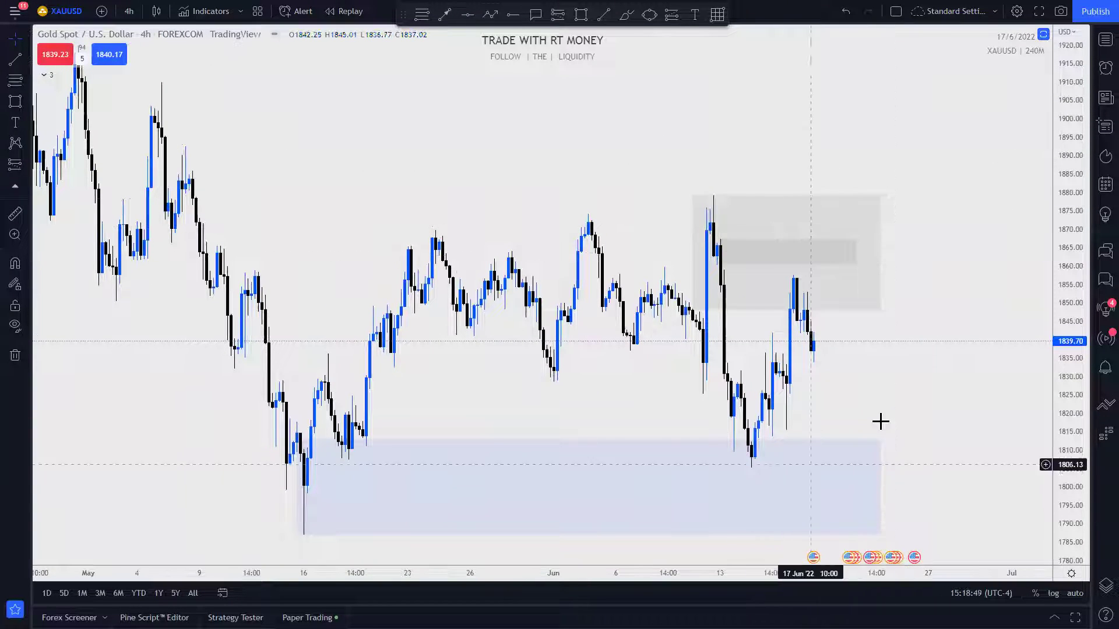
pyautogui.scroll(2, 942, 182)
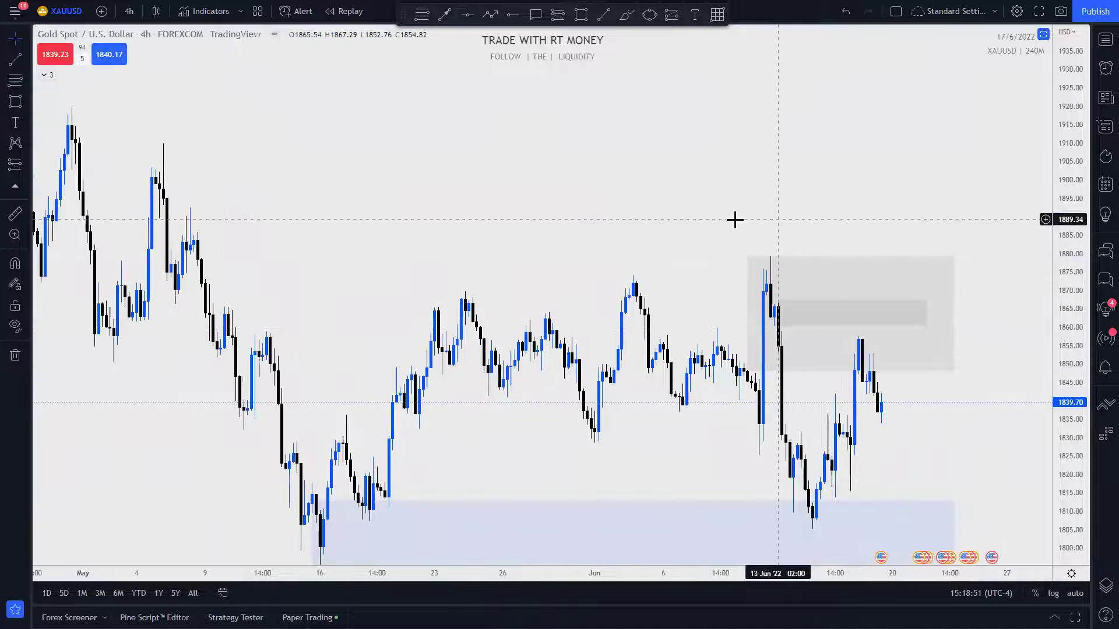
pyautogui.hscroll(3, 532, 167)
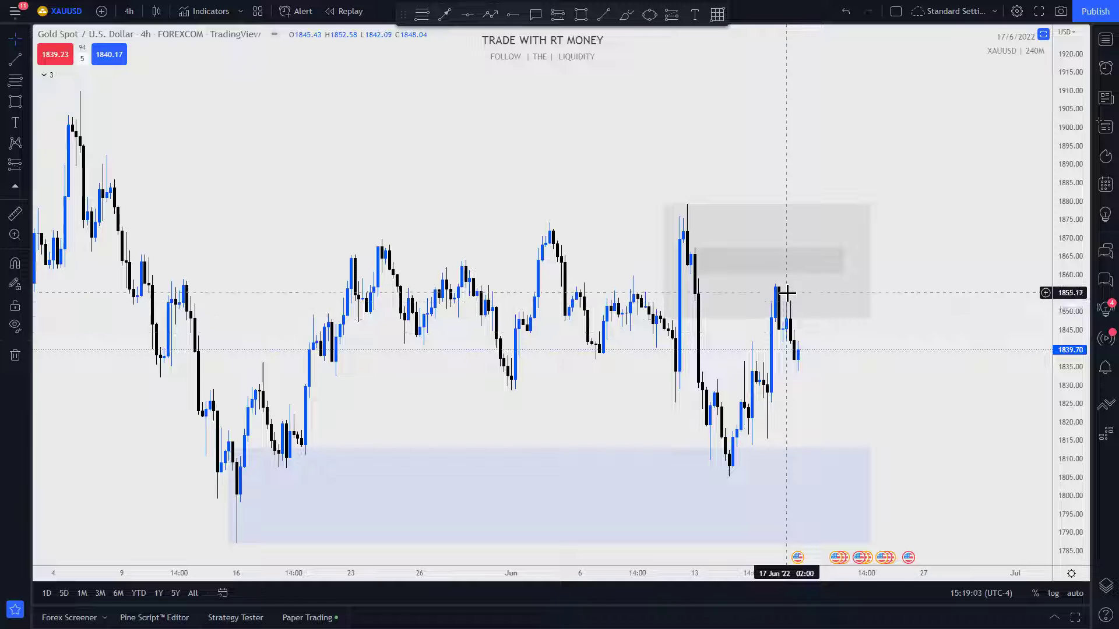
pyautogui.moveTo(1049, 405); pyautogui.dragTo(898, 364)
pyautogui.scroll(3, 898, 364)
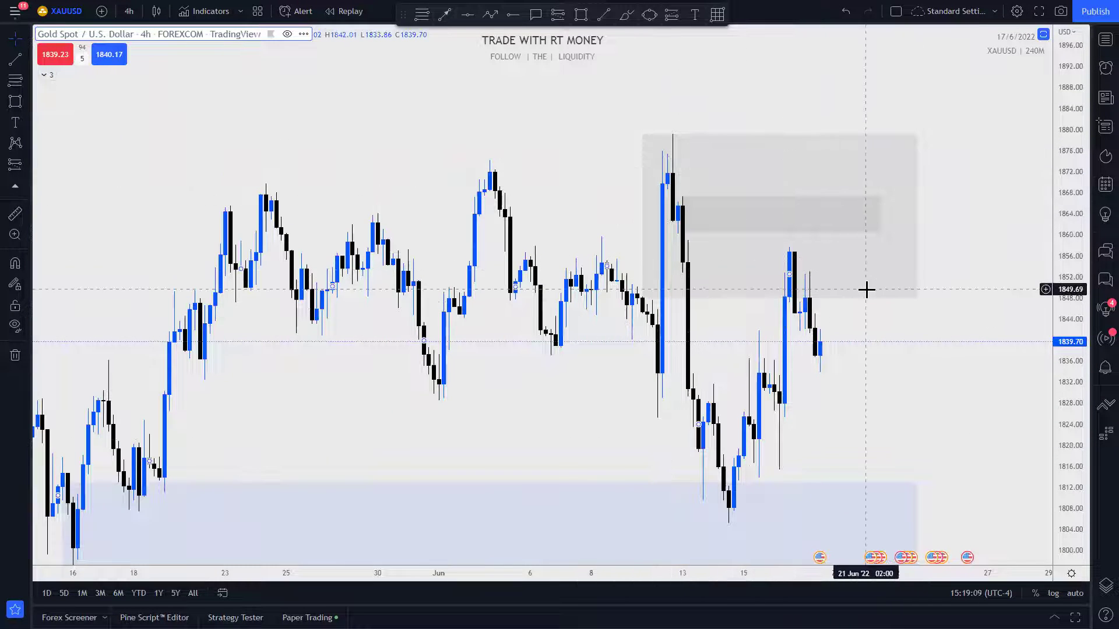
pyautogui.click(795, 258)
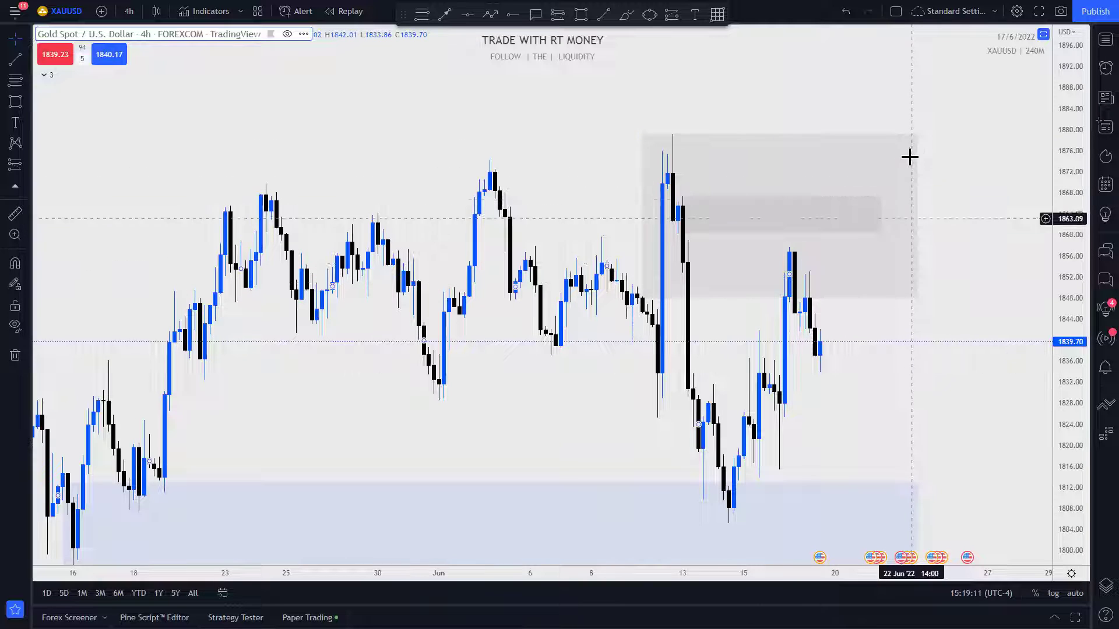
pyautogui.click(919, 199)
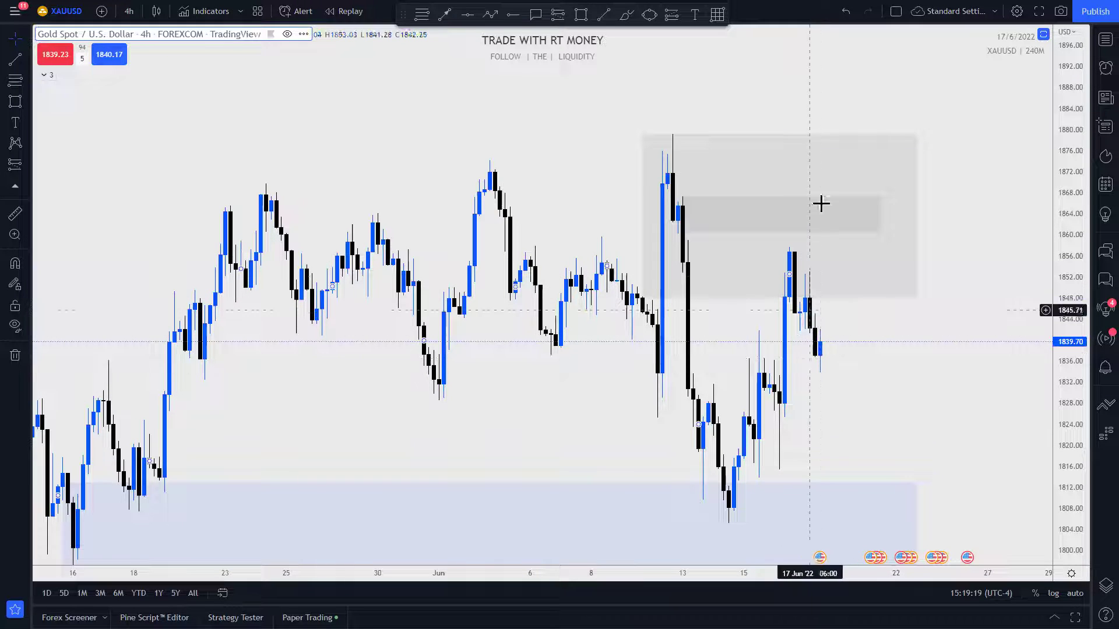
# - Draw a rectangle from 16 June 06:00 to 21 June 22:00 between 1833.29 and 1815.48 and apply the _Demand template
pyautogui.click(579, 18)
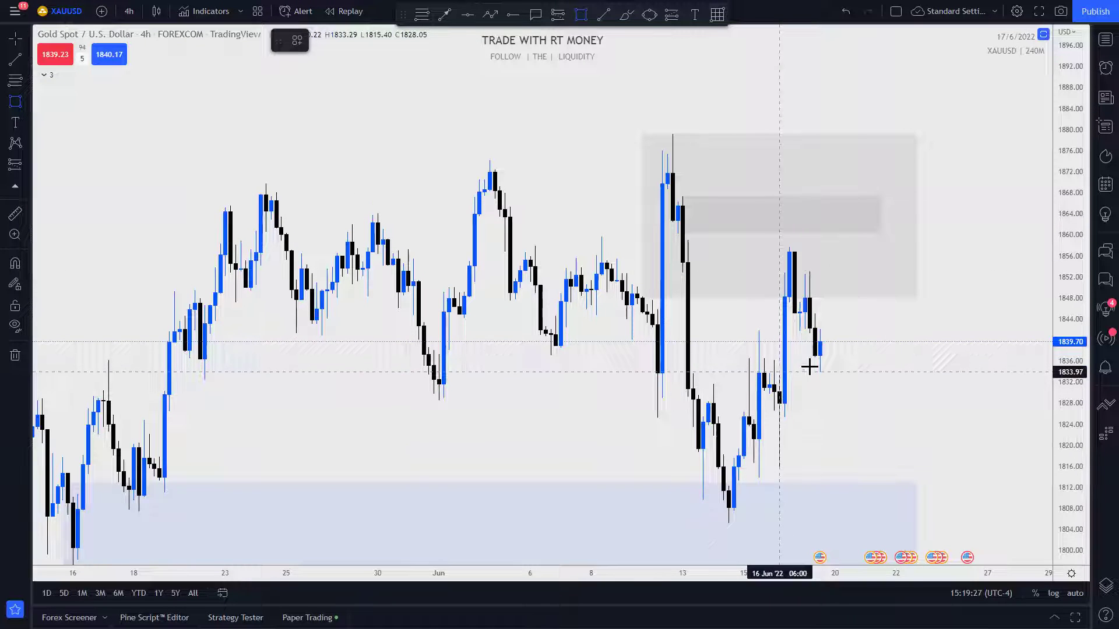
pyautogui.press('Escape')
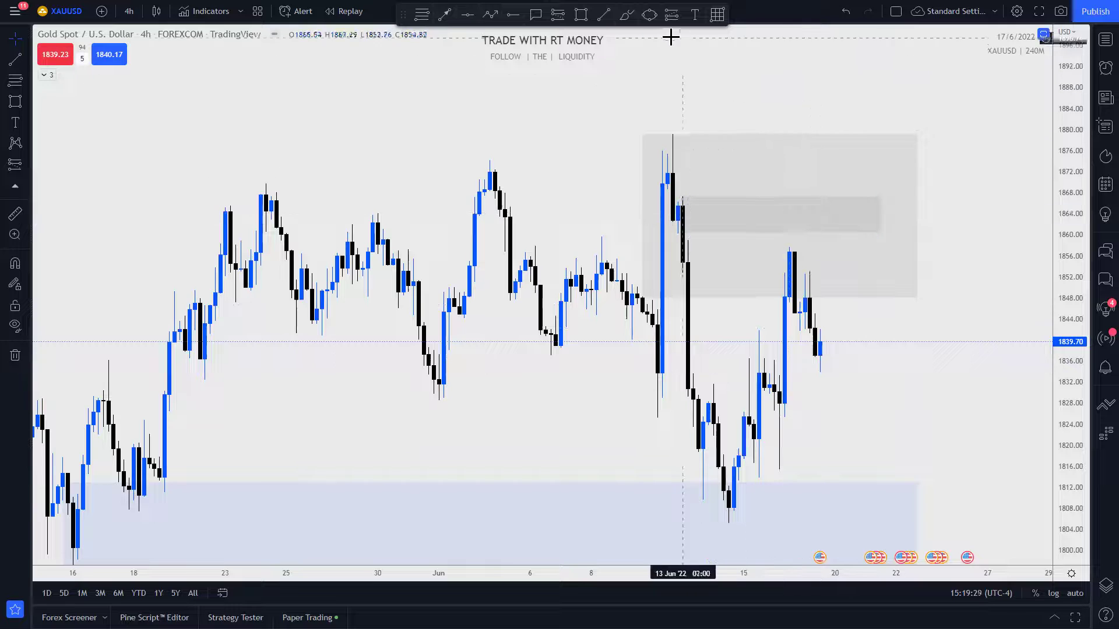
pyautogui.click(778, 376)
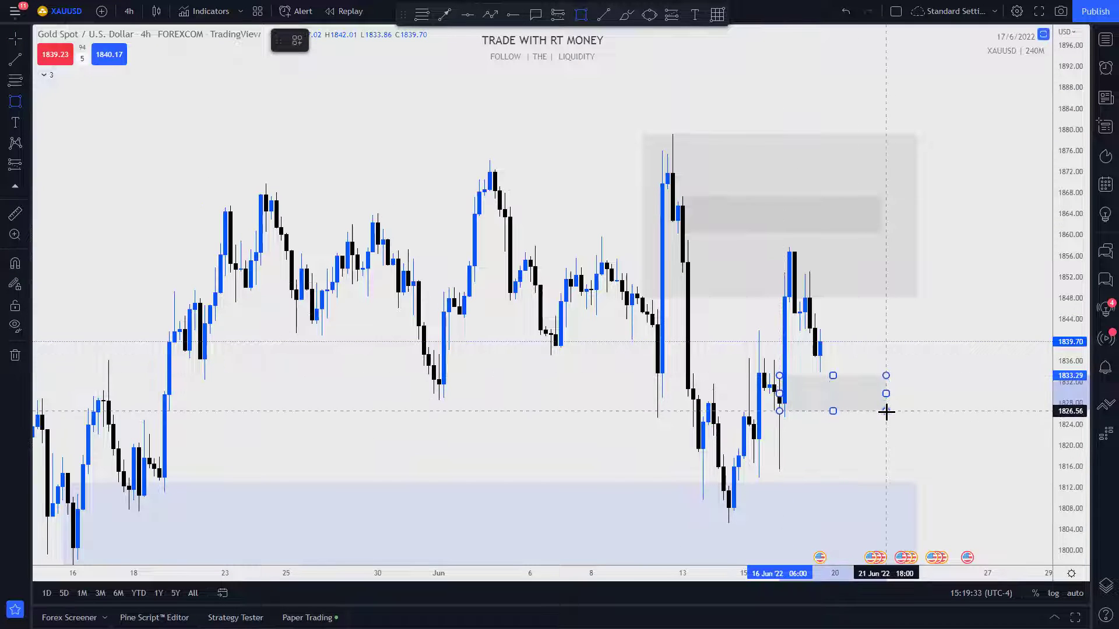
pyautogui.click(889, 468)
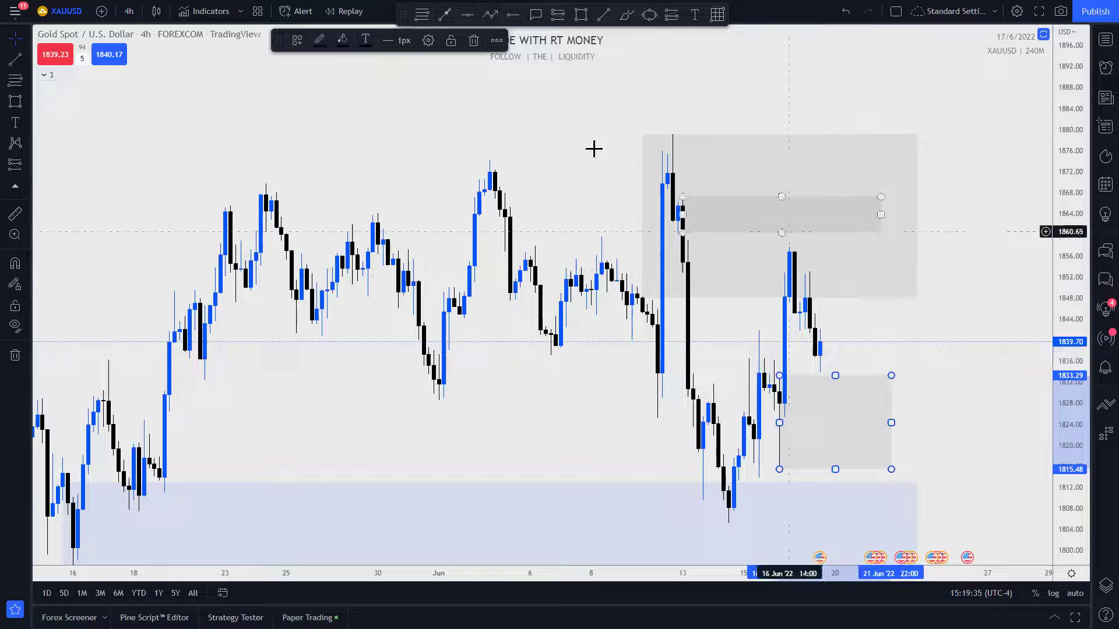
pyautogui.click(296, 39)
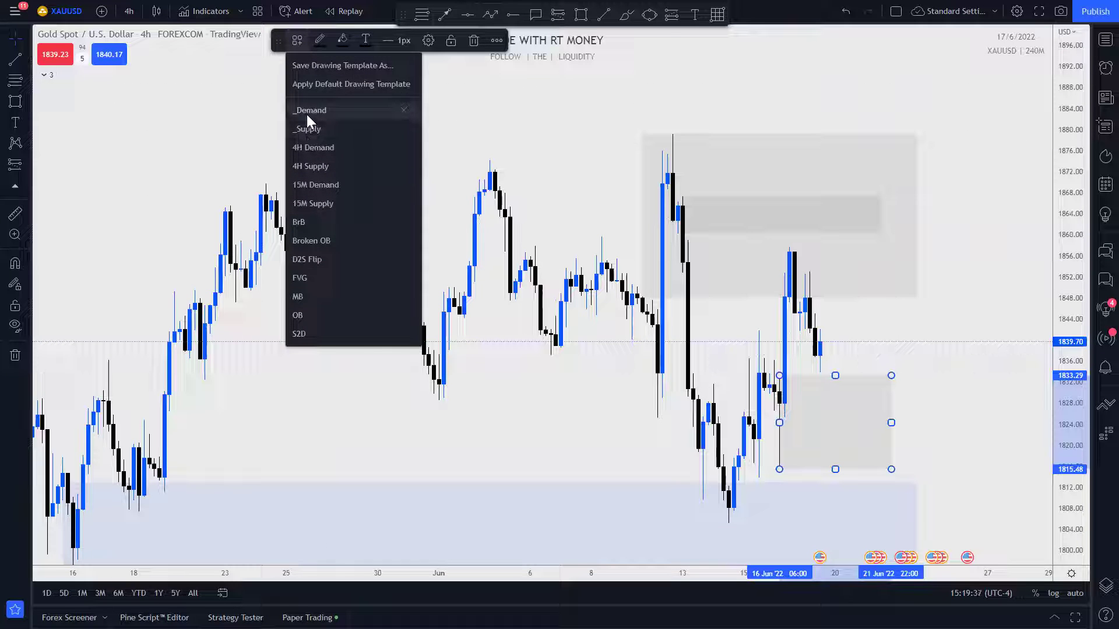
pyautogui.click(307, 112)
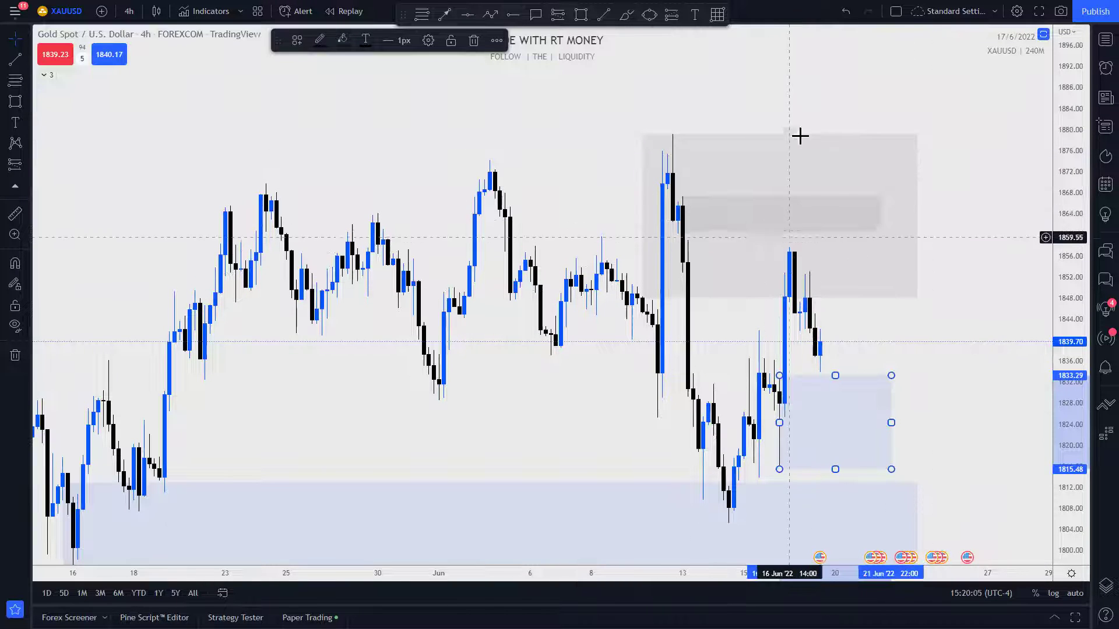
# - Draw a zigzag projection path from about 1851 up into the narrow supply zone, down through the upper demand zone, ending at about 1803
pyautogui.click(488, 17)
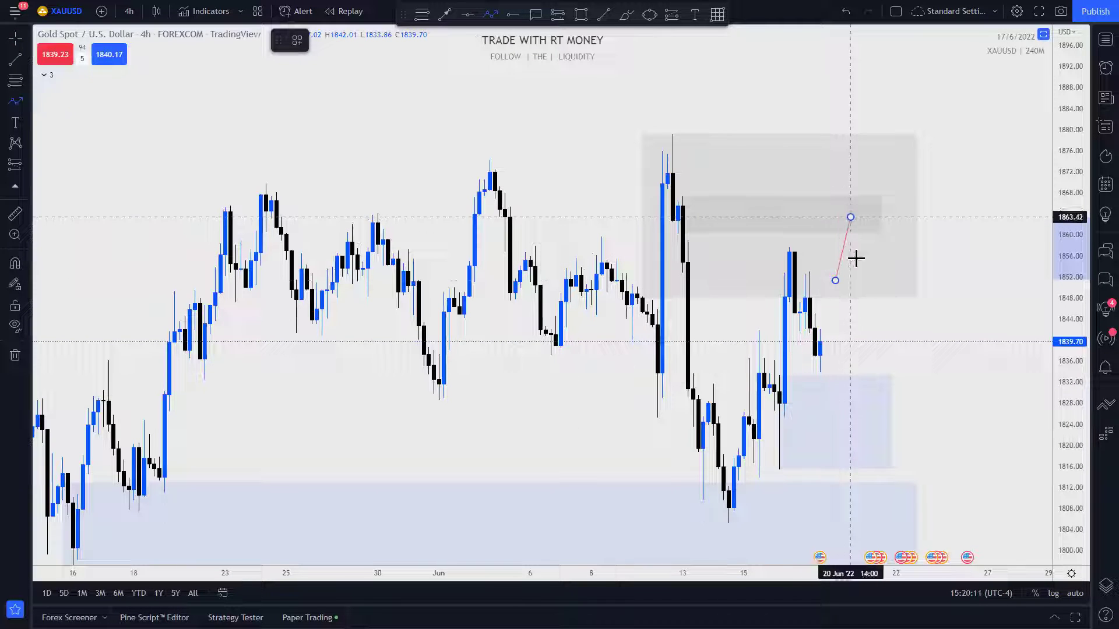
pyautogui.click(851, 217)
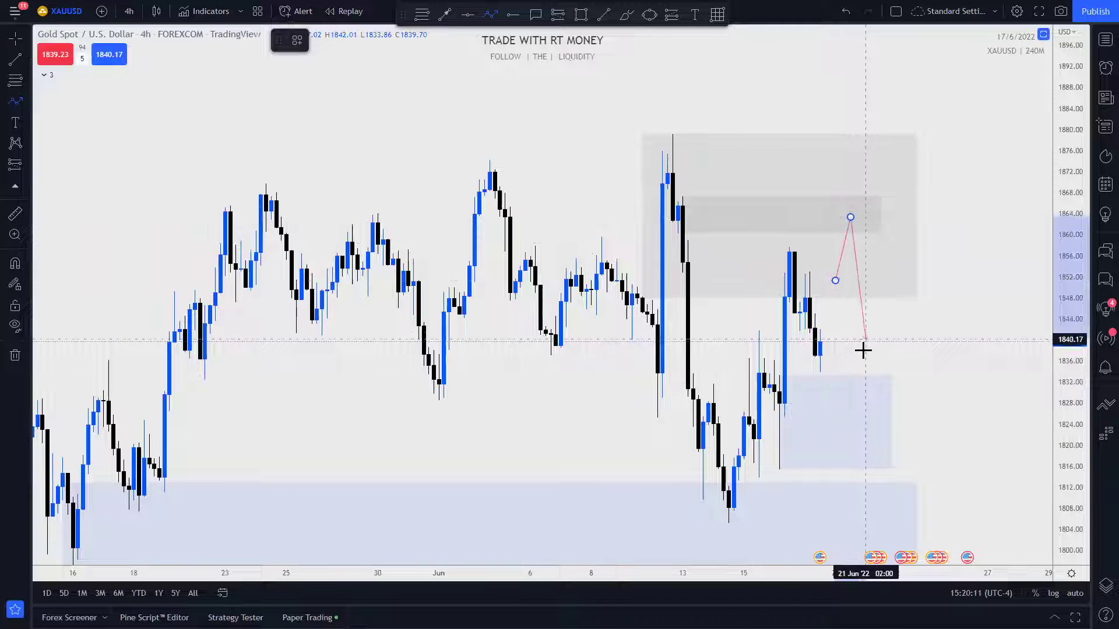
pyautogui.click(865, 387)
pyautogui.click(880, 335)
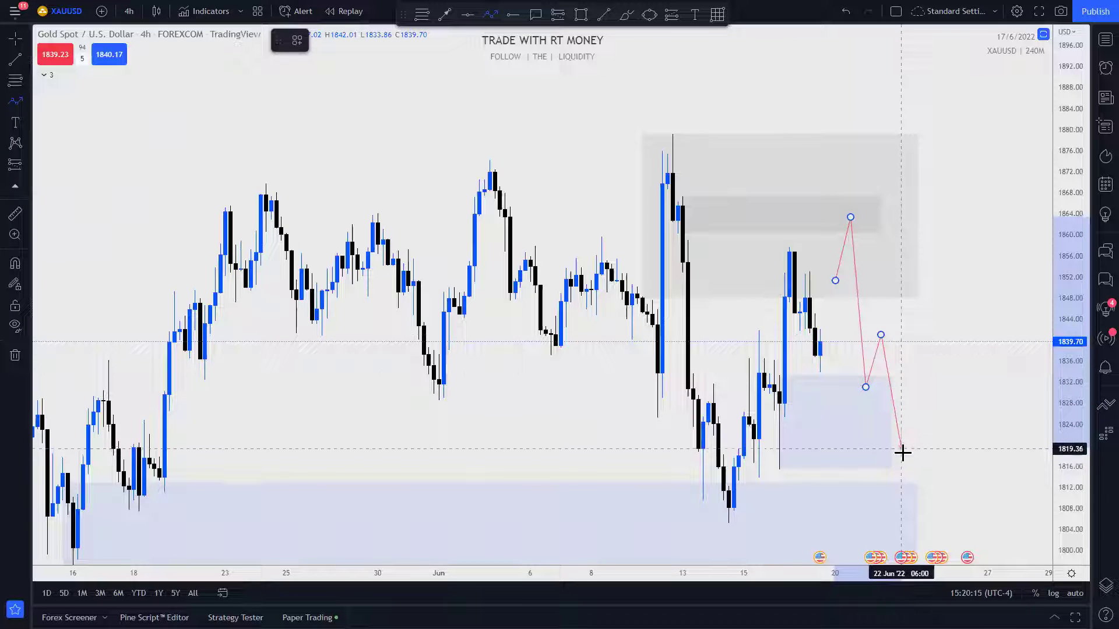
pyautogui.click(901, 483)
pyautogui.click(921, 438)
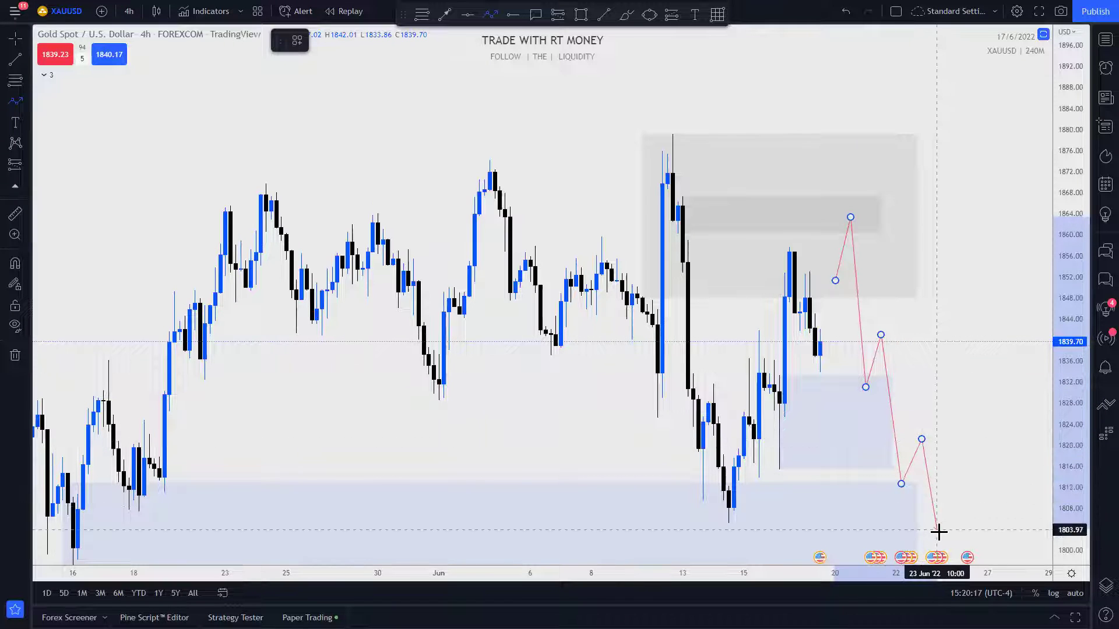
pyautogui.doubleClick(939, 536)
# - Extend the large demand zone to 27 June 18:00 and start it at the 16 May low candle with its top at about 1811
pyautogui.scroll(-3, 996, 352)
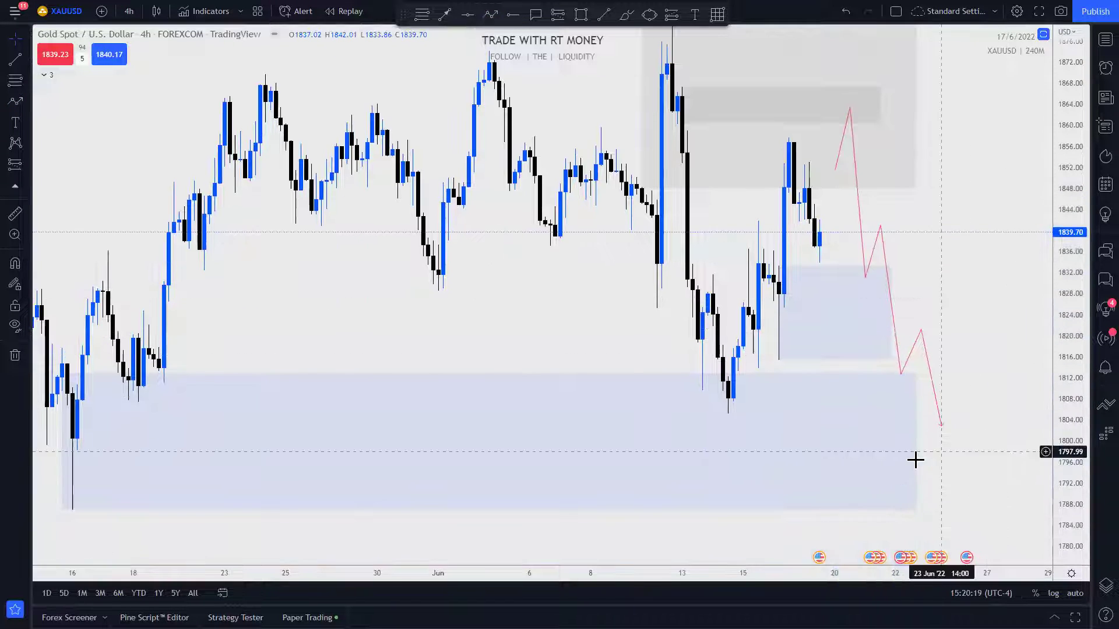
pyautogui.moveTo(955, 446); pyautogui.dragTo(1008, 443)
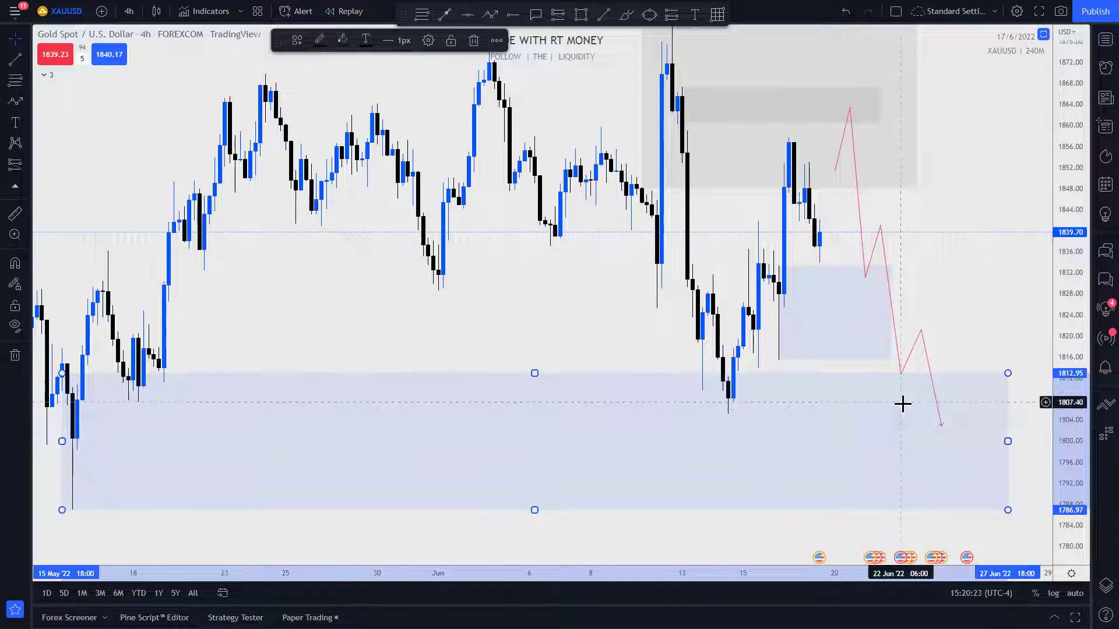
pyautogui.moveTo(64, 371)
pyautogui.mouseDown()
pyautogui.moveTo(66, 388)
pyautogui.moveTo(72, 382)
pyautogui.mouseUp()
pyautogui.click(614, 355)
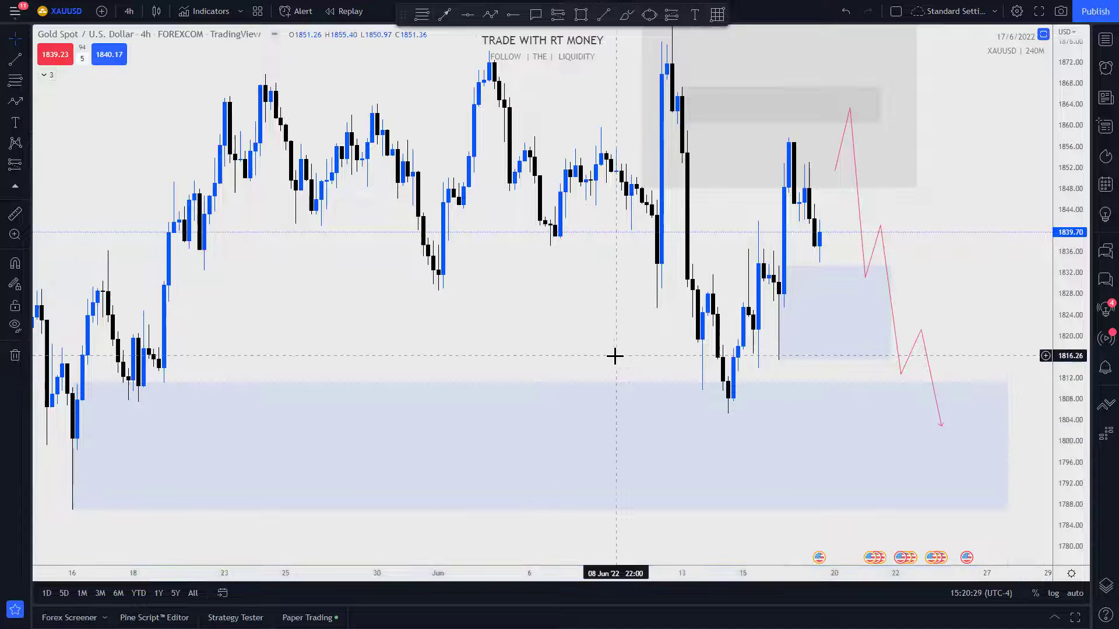
# - Brush a red arc over the 16 June high, a short line over the 17 June high and a small rising squiggle beside the last candle
pyautogui.scroll(2, 599, 457)
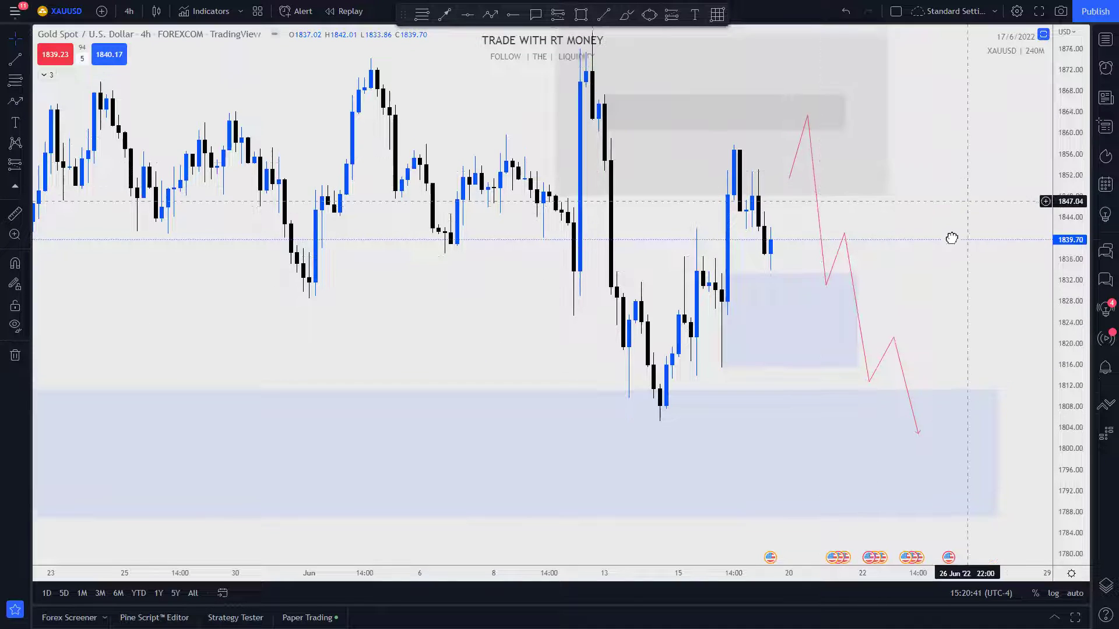
pyautogui.moveTo(777, 245); pyautogui.dragTo(761, 299)
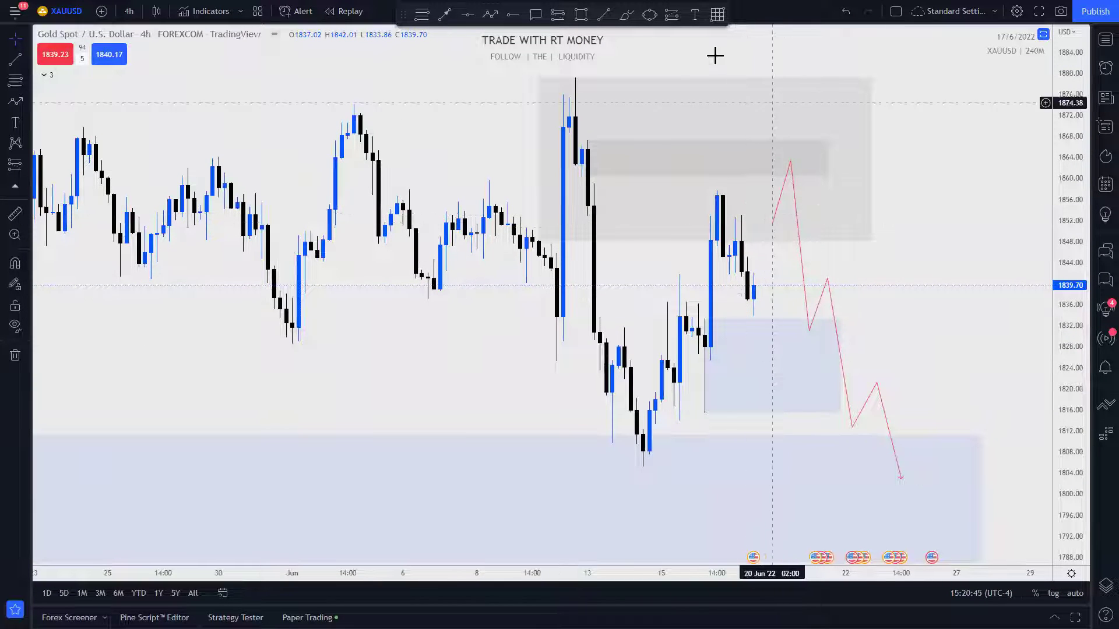
pyautogui.click(626, 14)
pyautogui.moveTo(757, 270); pyautogui.dragTo(777, 240)
pyautogui.moveTo(700, 195)
pyautogui.mouseDown()
pyautogui.moveTo(757, 192)
pyautogui.moveTo(741, 212)
pyautogui.moveTo(754, 210)
pyautogui.mouseUp()
pyautogui.moveTo(545, 14); pyautogui.dragTo(552, 14)
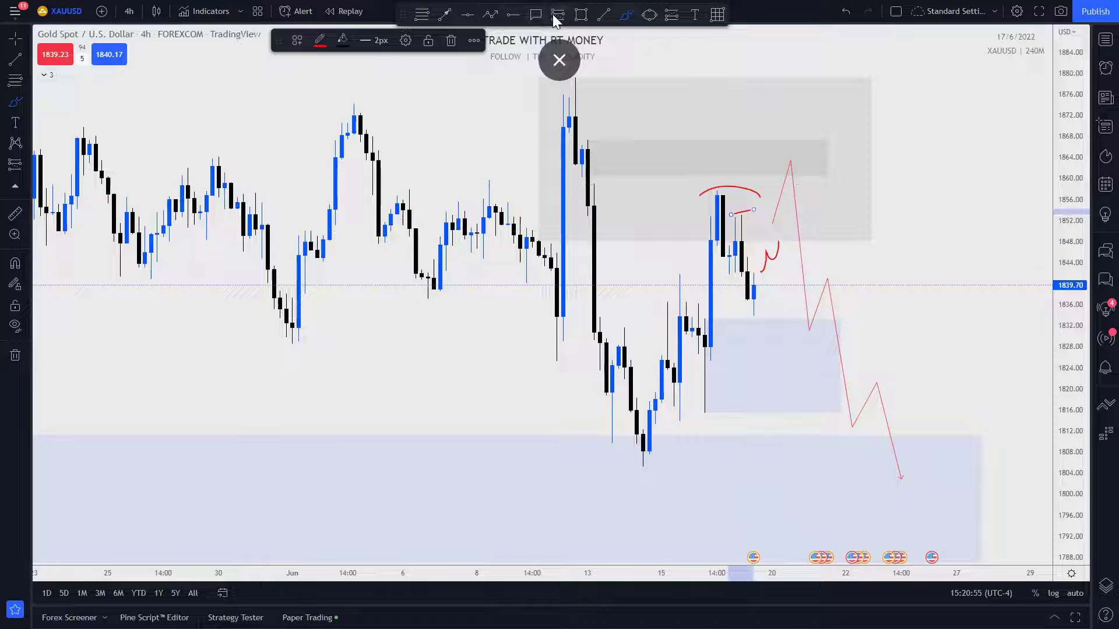
# - Draw a small rectangle from 17 June 02:00 to 20 June 10:00 between 1852.58 and 1847.92 and apply the _Supply template
pyautogui.click(580, 16)
pyautogui.moveTo(735, 208); pyautogui.dragTo(786, 242)
pyautogui.click(297, 40)
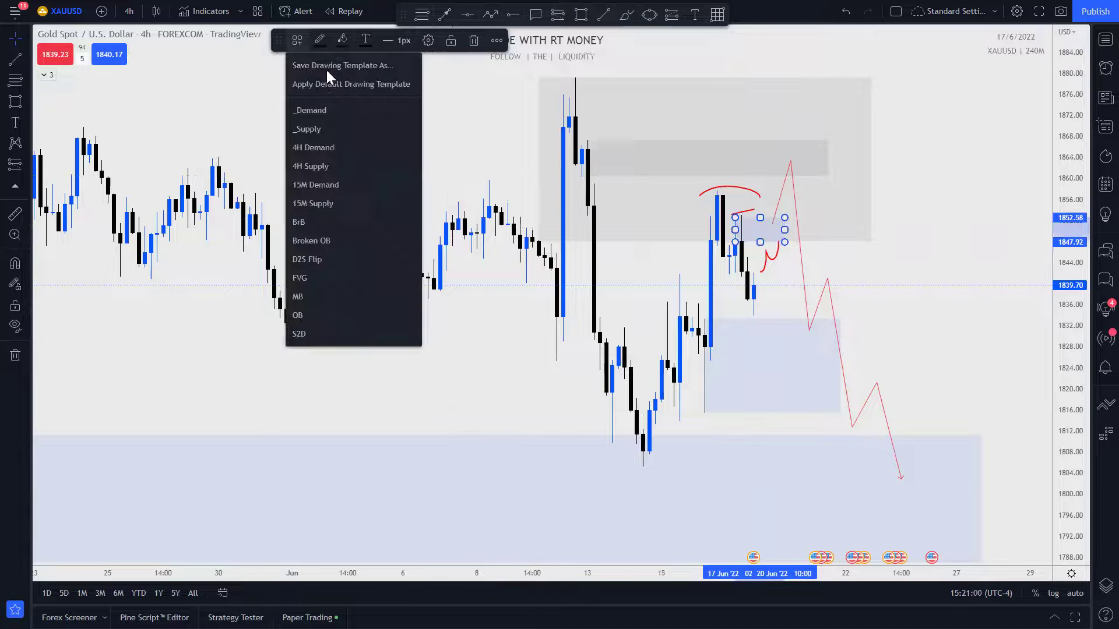
pyautogui.click(322, 147)
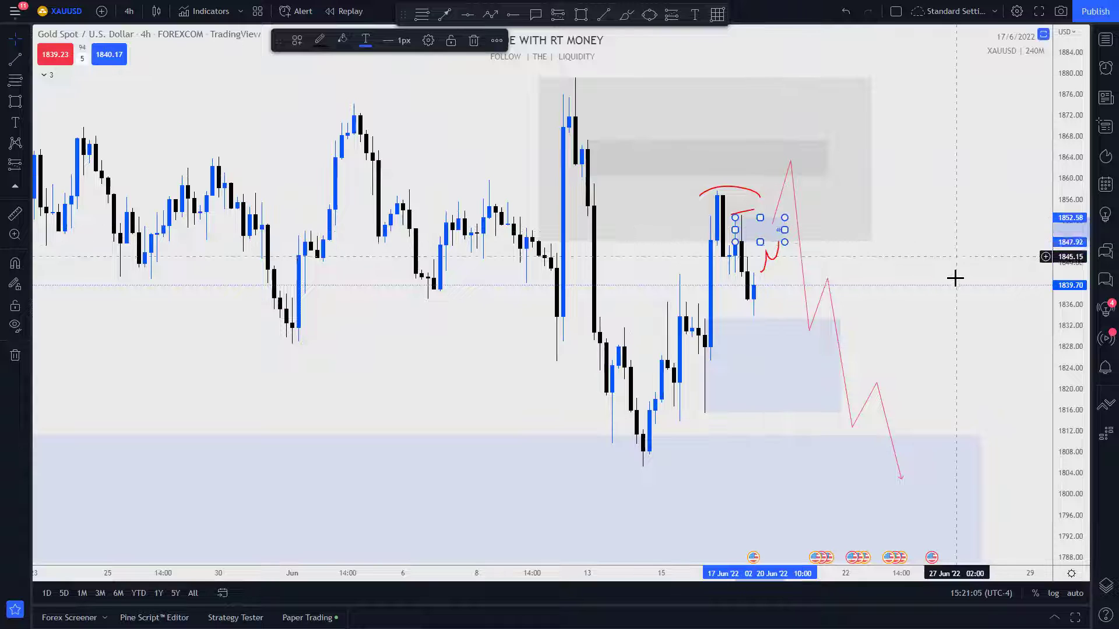
pyautogui.click(855, 300)
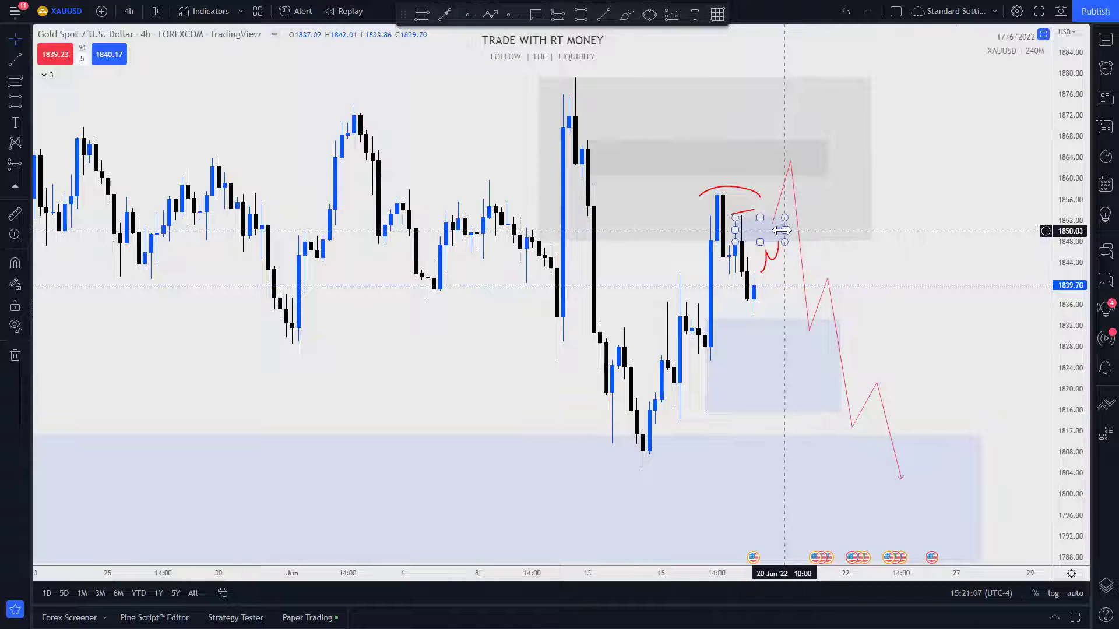
pyautogui.click(782, 231)
pyautogui.click(297, 41)
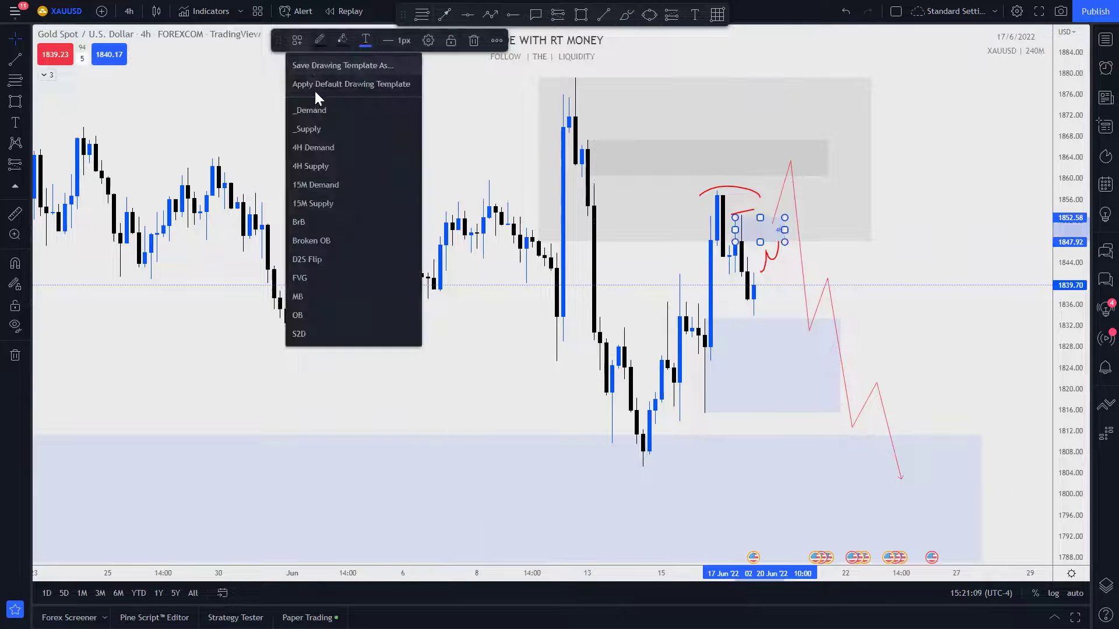
pyautogui.click(312, 129)
# - Delete the short red line above the 17 June high and the red arc above the 16 June high
pyautogui.moveTo(981, 225); pyautogui.dragTo(1026, 223)
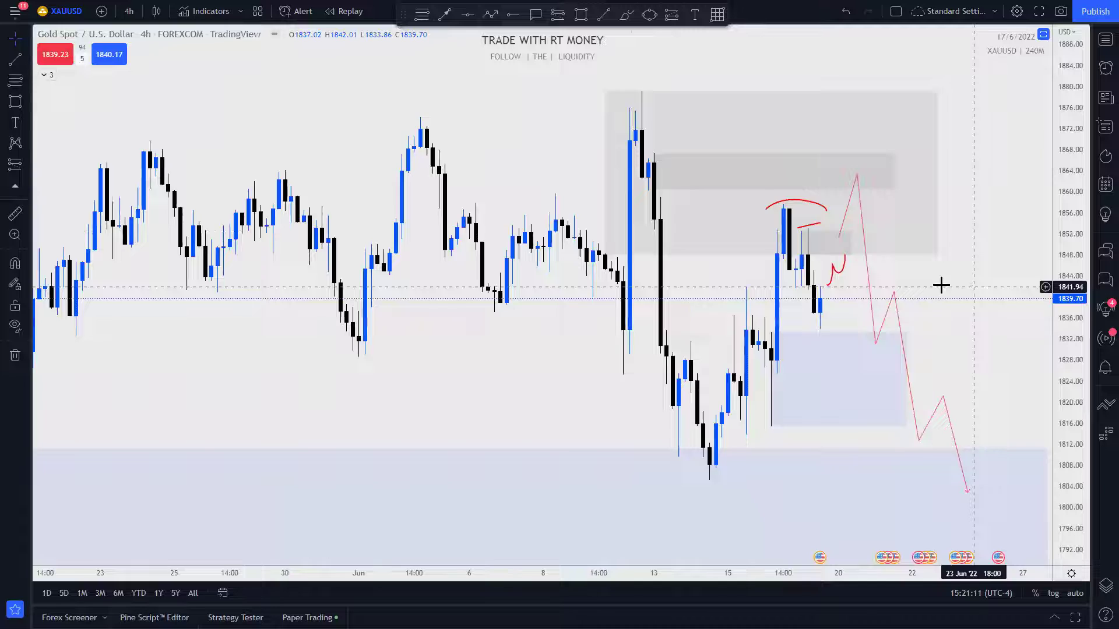
pyautogui.scroll(3, 676, 244)
pyautogui.click(697, 230)
pyautogui.press('Delete')
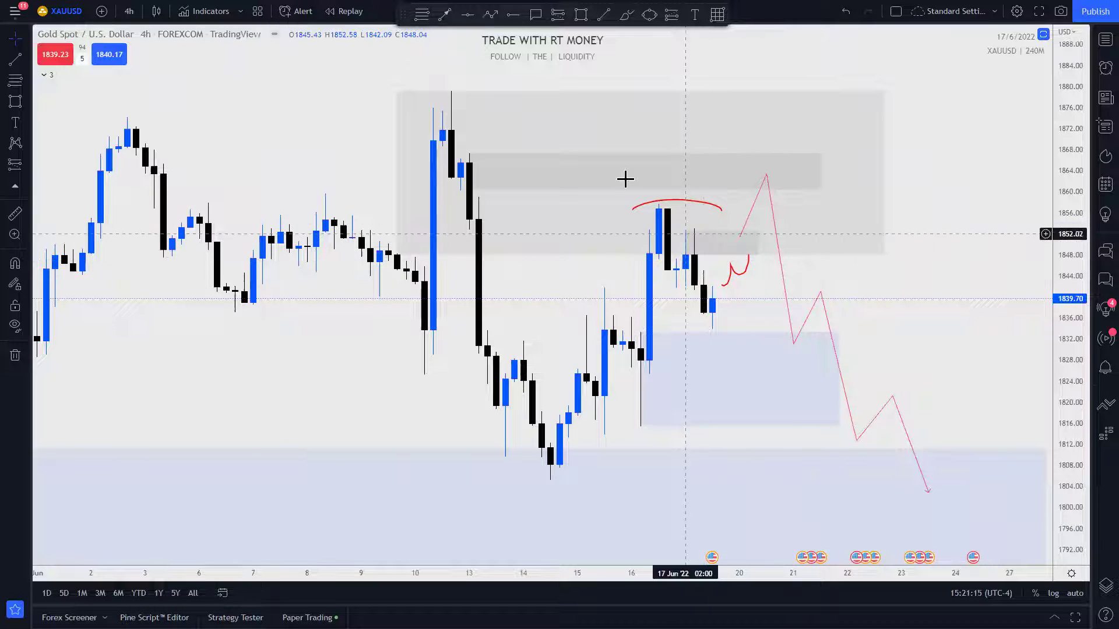
pyautogui.click(683, 208)
pyautogui.press('Delete')
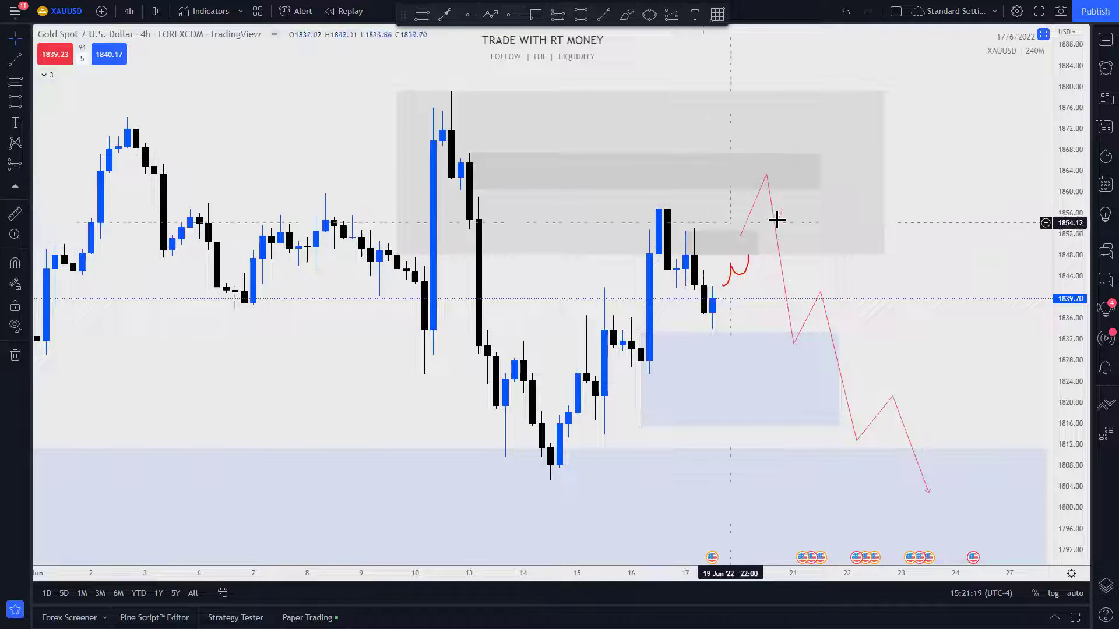
# - Draw a short horizontal trend line at 1852.58 from 17 June 02:00 to 06:00 across the paired highs
pyautogui.click(599, 17)
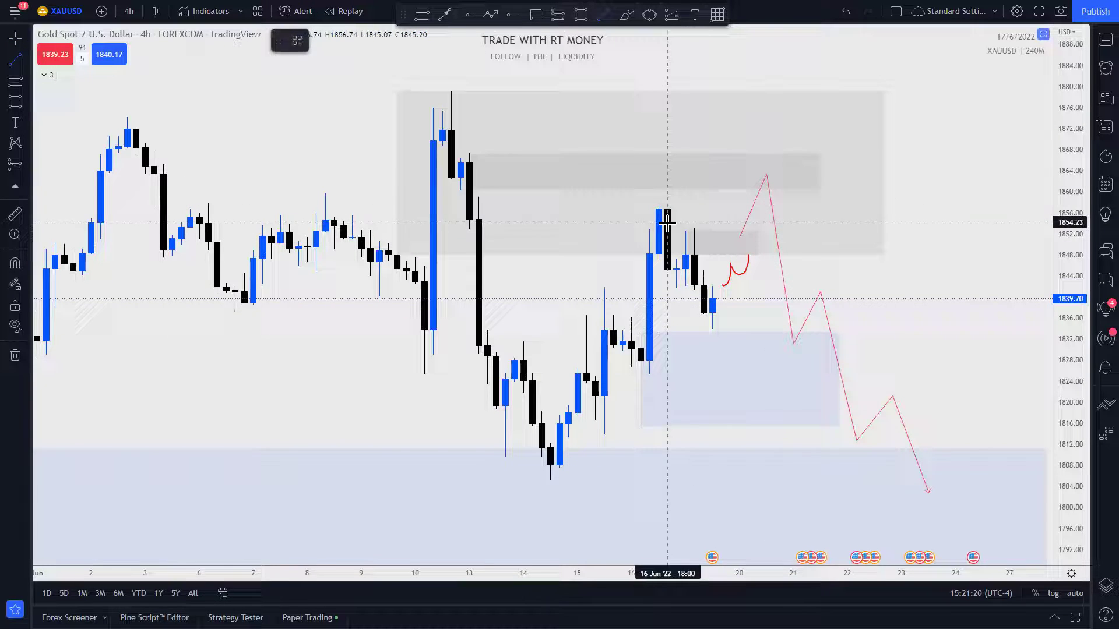
pyautogui.click(694, 240)
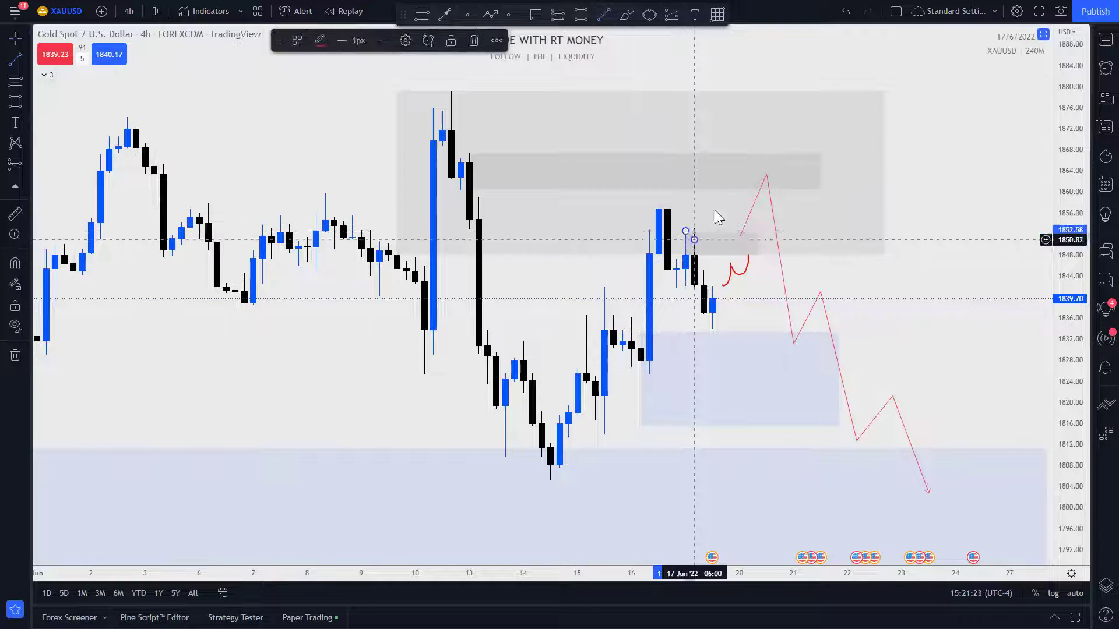
pyautogui.click(698, 238)
pyautogui.click(699, 239)
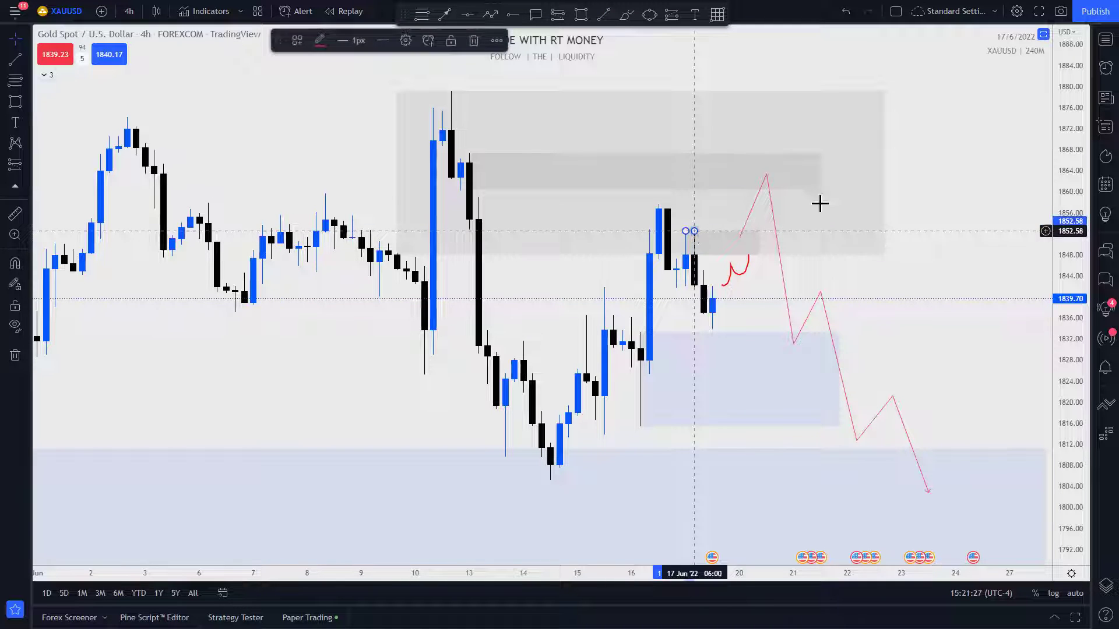
pyautogui.click(801, 242)
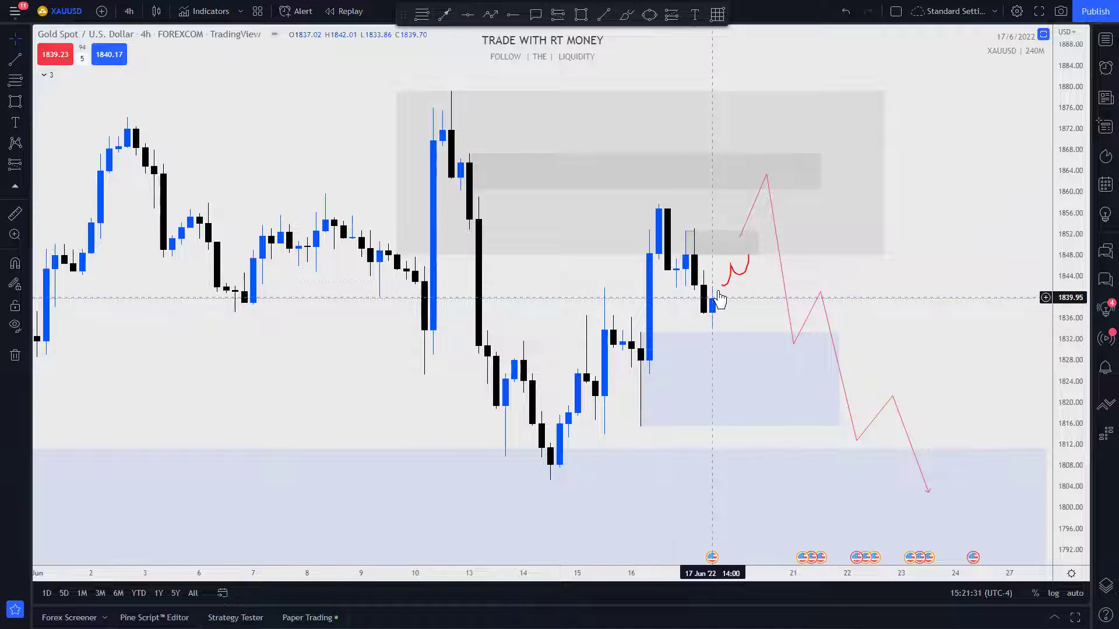
# - Brush a wavy decline from the small supply zone into the large demand zone and circle the decline's starting area
pyautogui.click(731, 274)
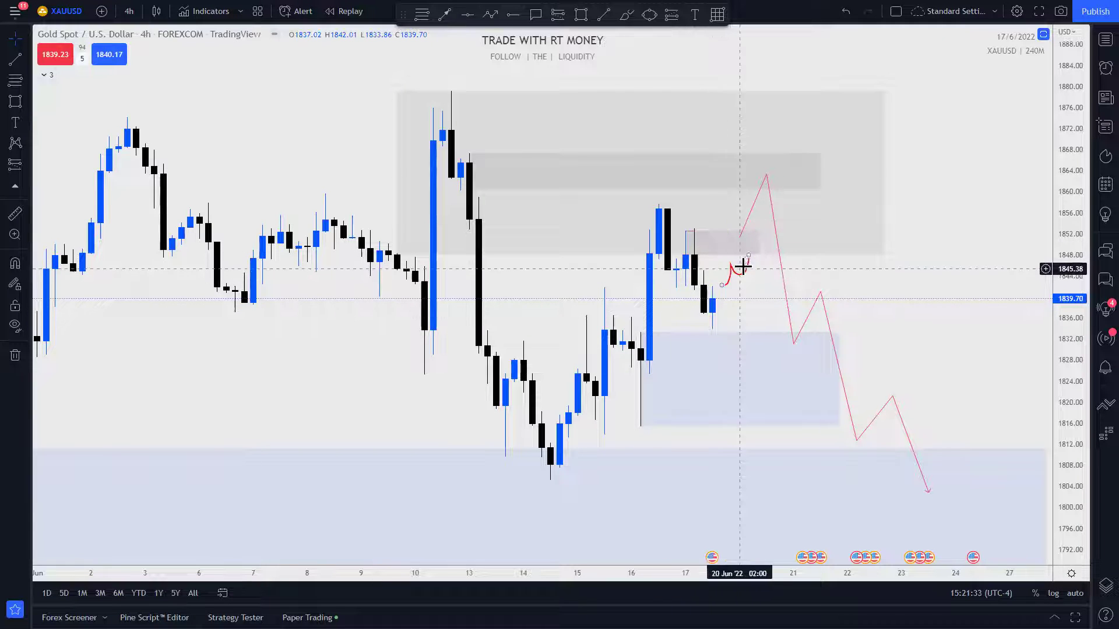
pyautogui.click(627, 13)
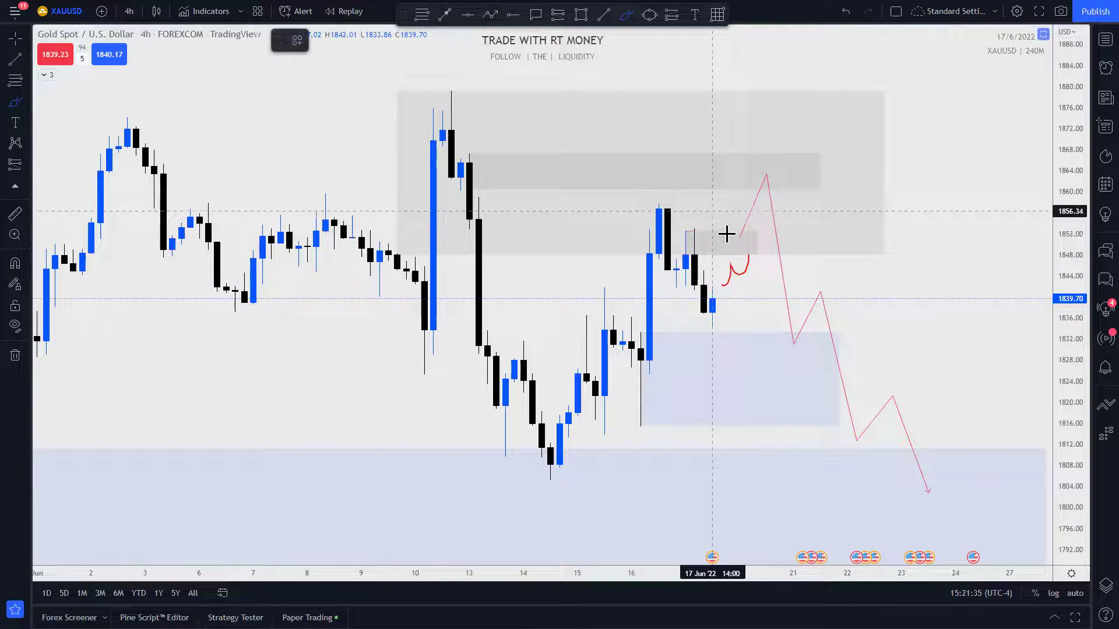
pyautogui.moveTo(756, 268)
pyautogui.mouseDown()
pyautogui.moveTo(769, 337)
pyautogui.moveTo(816, 444)
pyautogui.moveTo(873, 518)
pyautogui.mouseUp()
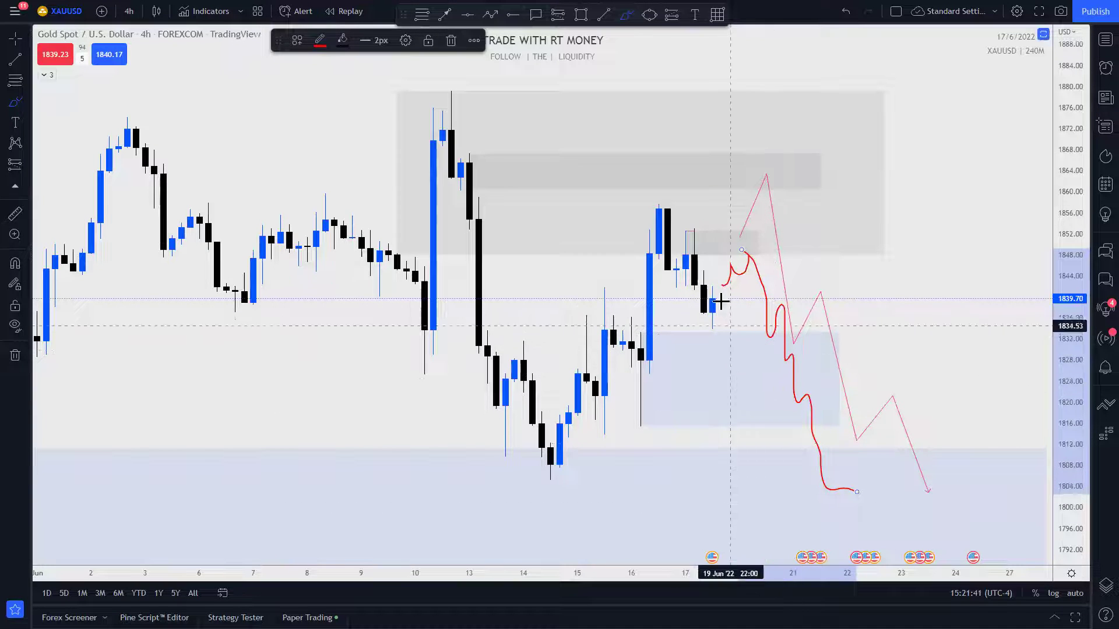
pyautogui.moveTo(722, 226)
pyautogui.mouseDown()
pyautogui.moveTo(769, 264)
pyautogui.moveTo(749, 236)
pyautogui.mouseUp()
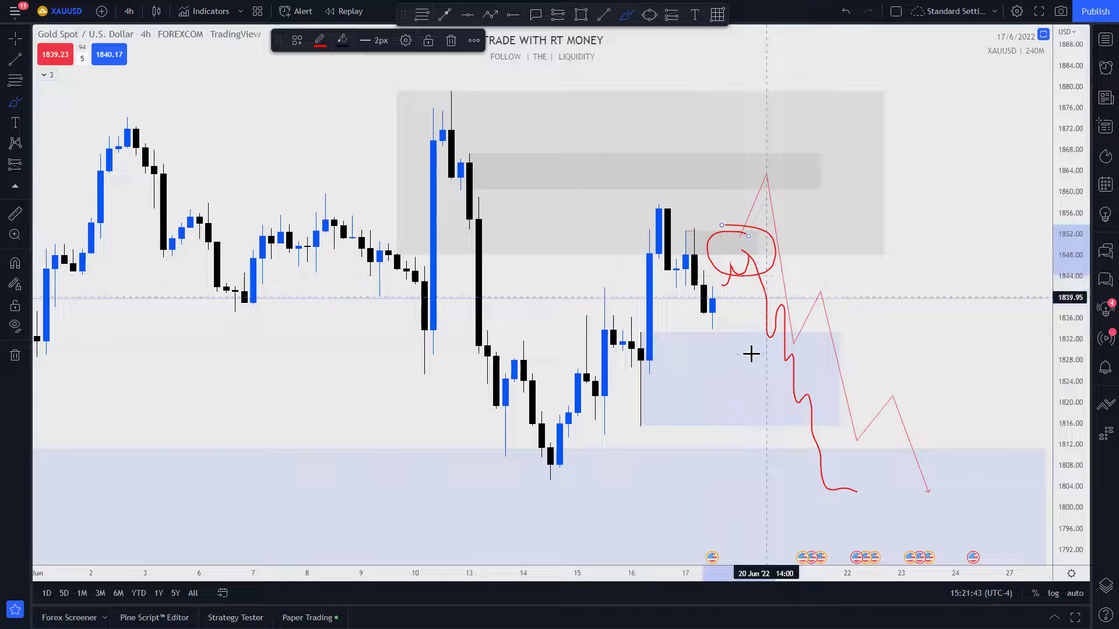
# - Undo the circle, the wavy decline, the short trend line and the deletion of the red arc and short red line
pyautogui.hotkey('ctrl', 'z')
pyautogui.hotkey('ctrl', 'z')
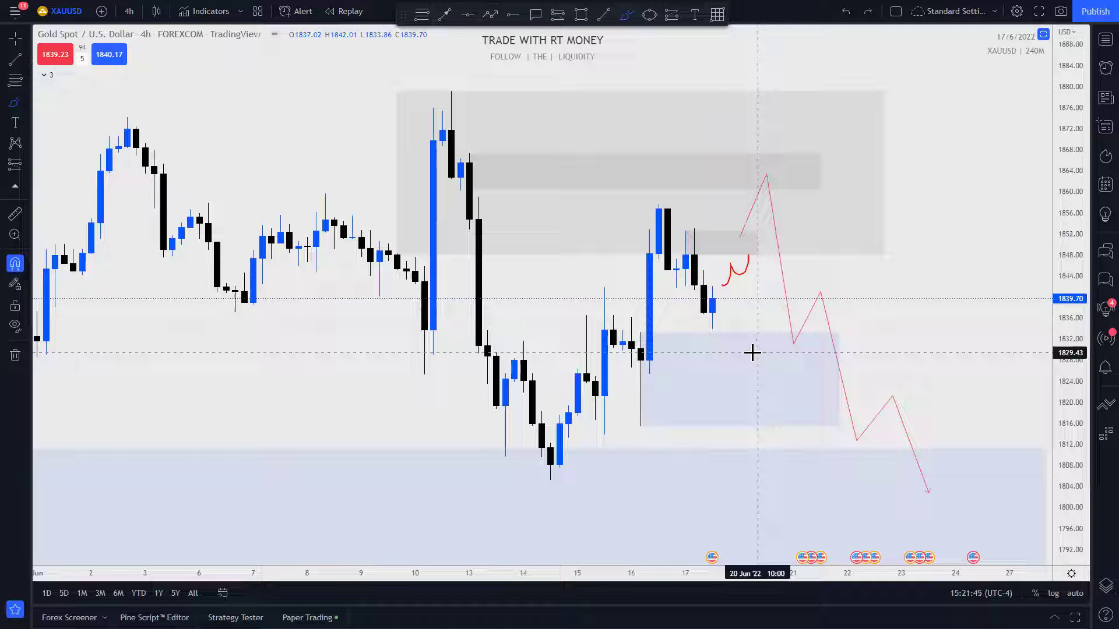
pyautogui.scroll(-3, 735, 320)
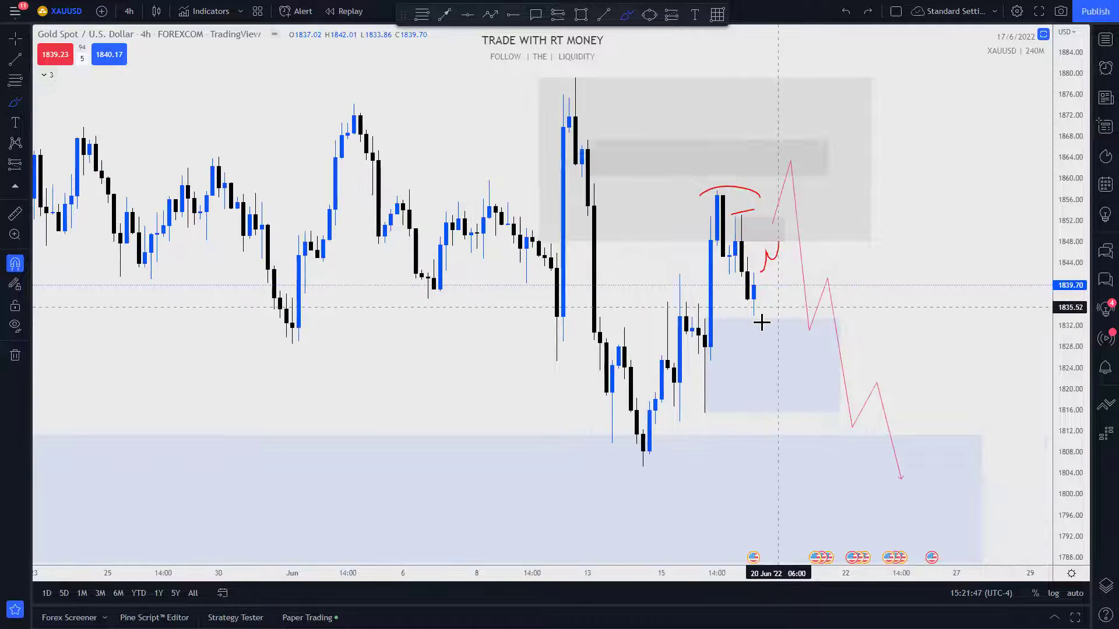
# - Delete the red arc, the short red line and the wavy brush stroke near the 17 June highs, keeping the small supply zone
pyautogui.scroll(2, 707, 210)
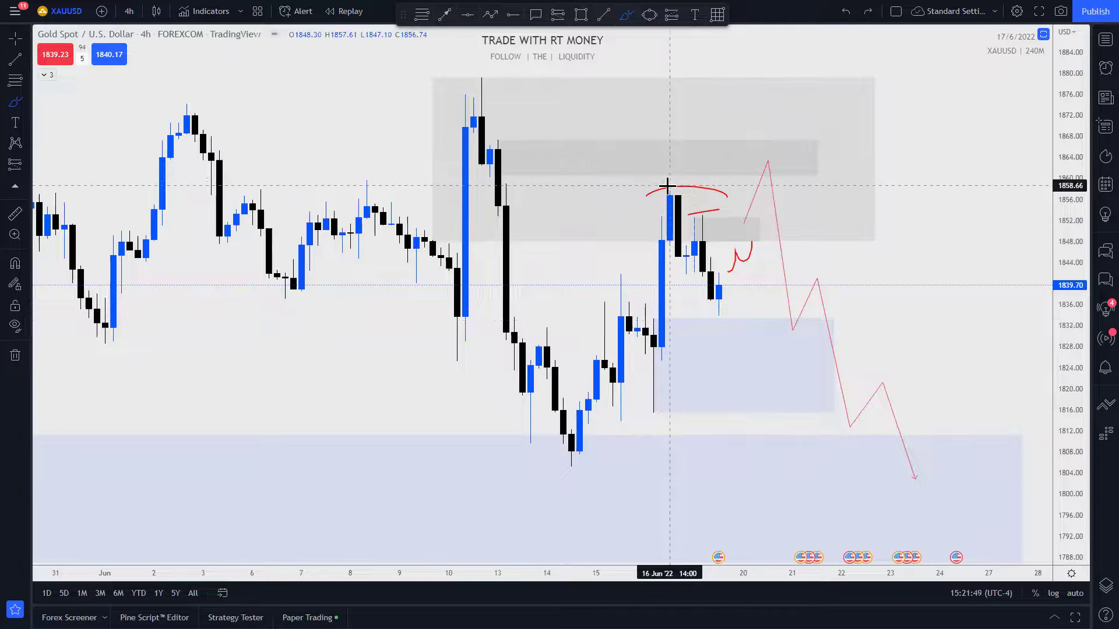
pyautogui.click(651, 200)
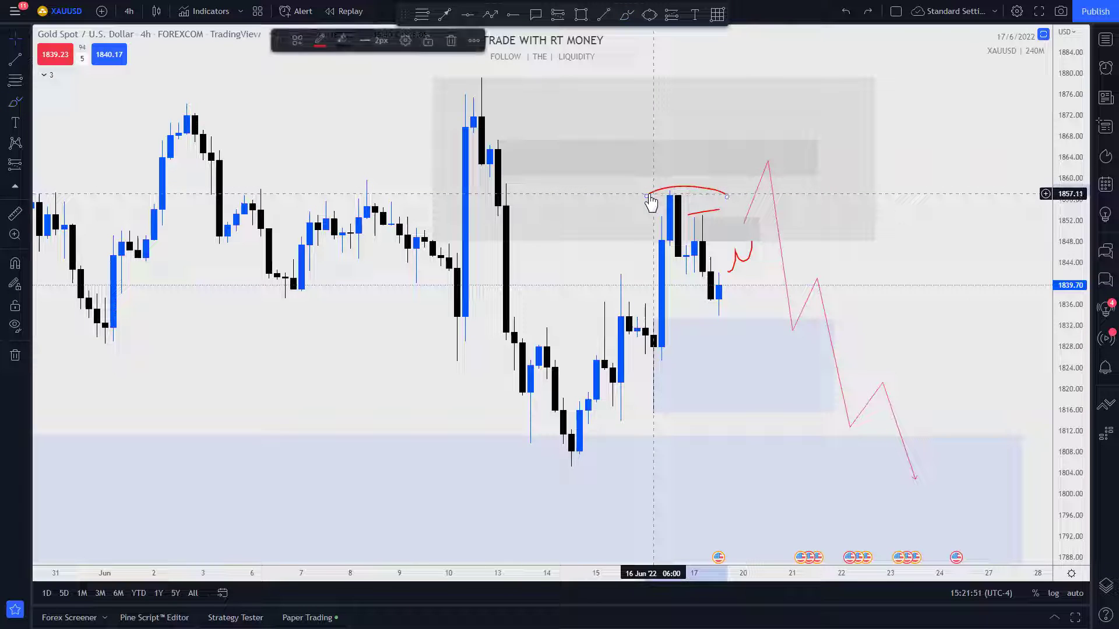
pyautogui.press('Delete')
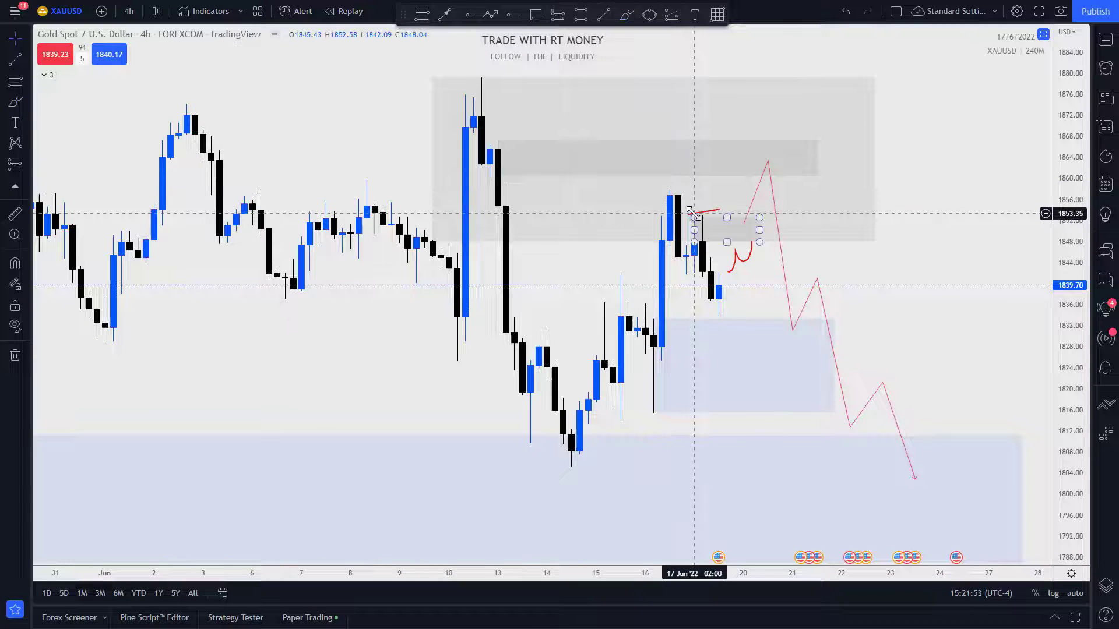
pyautogui.press('Delete')
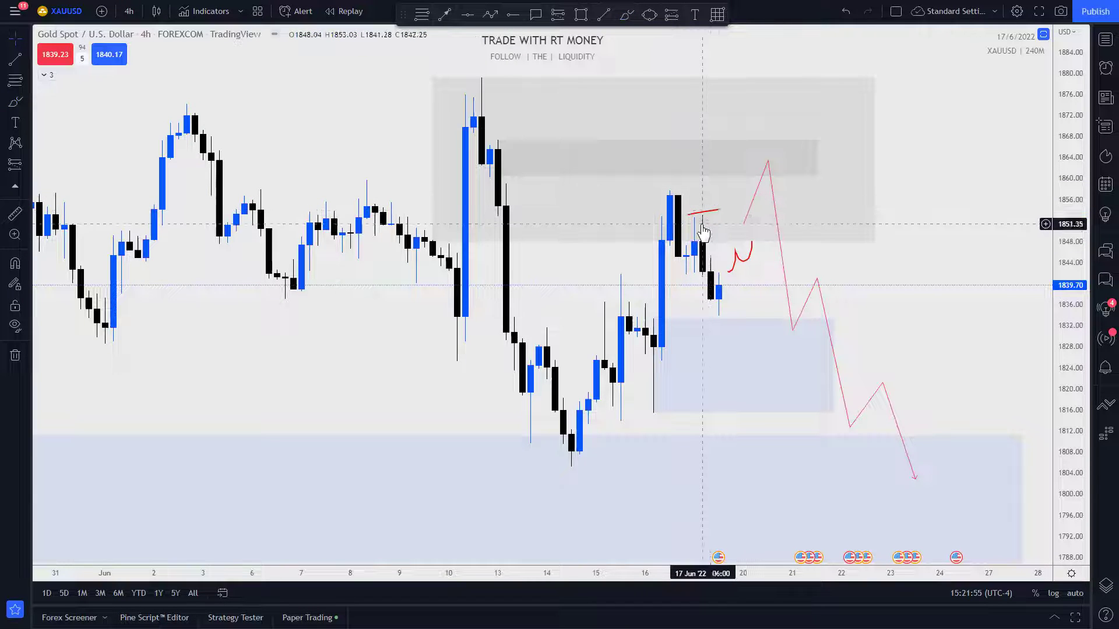
pyautogui.hotkey('ctrl', 'z')
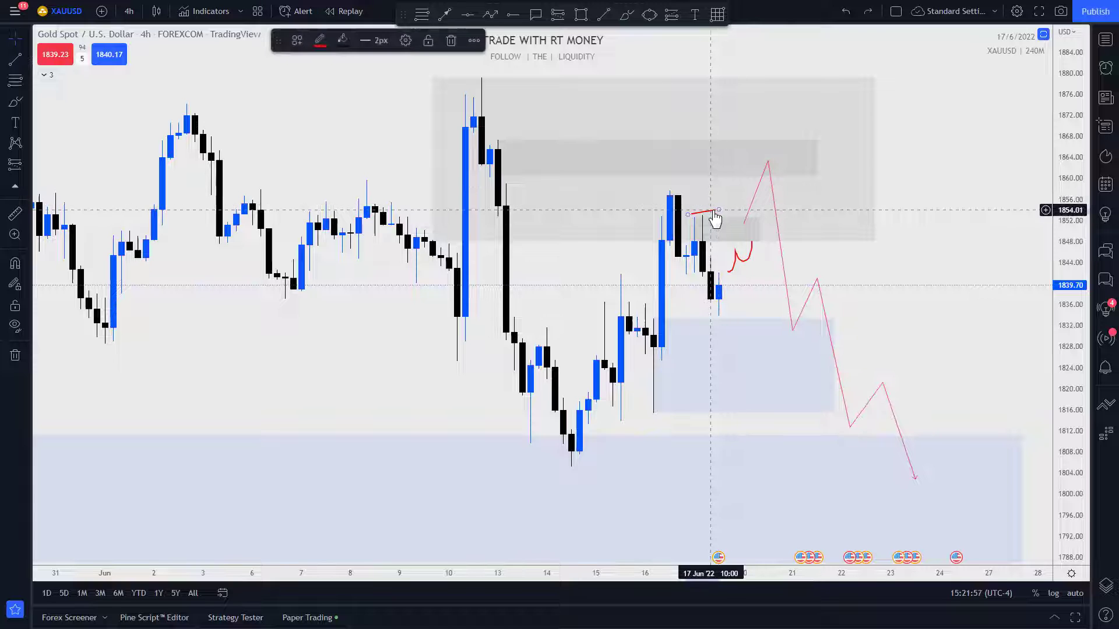
pyautogui.press('Delete')
pyautogui.press('Delete')
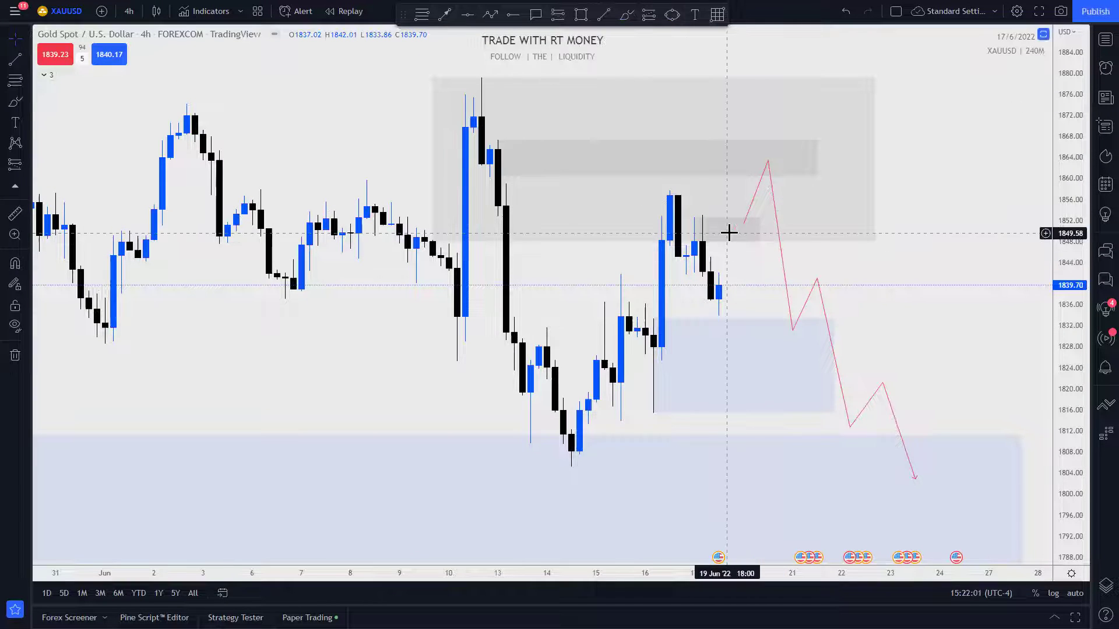
# - Draw a small ellipse at the small supply zone's lower edge around 1848.92 to 1845.60 and raise that zone's top to 1853.24
pyautogui.moveTo(727, 232); pyautogui.dragTo(739, 255)
pyautogui.click(625, 15)
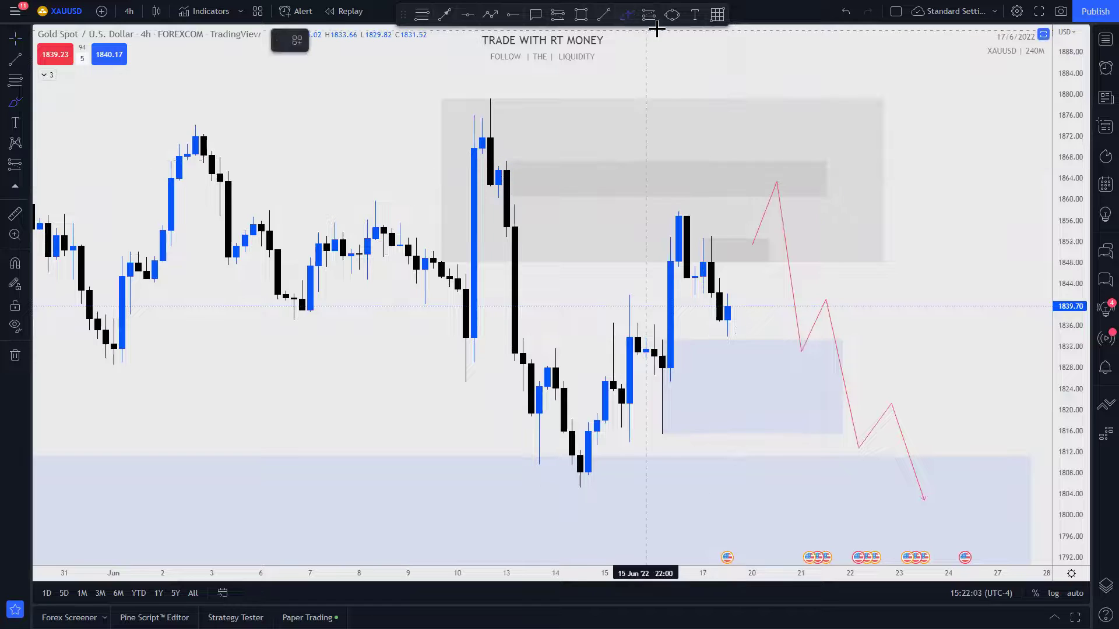
pyautogui.click(736, 257)
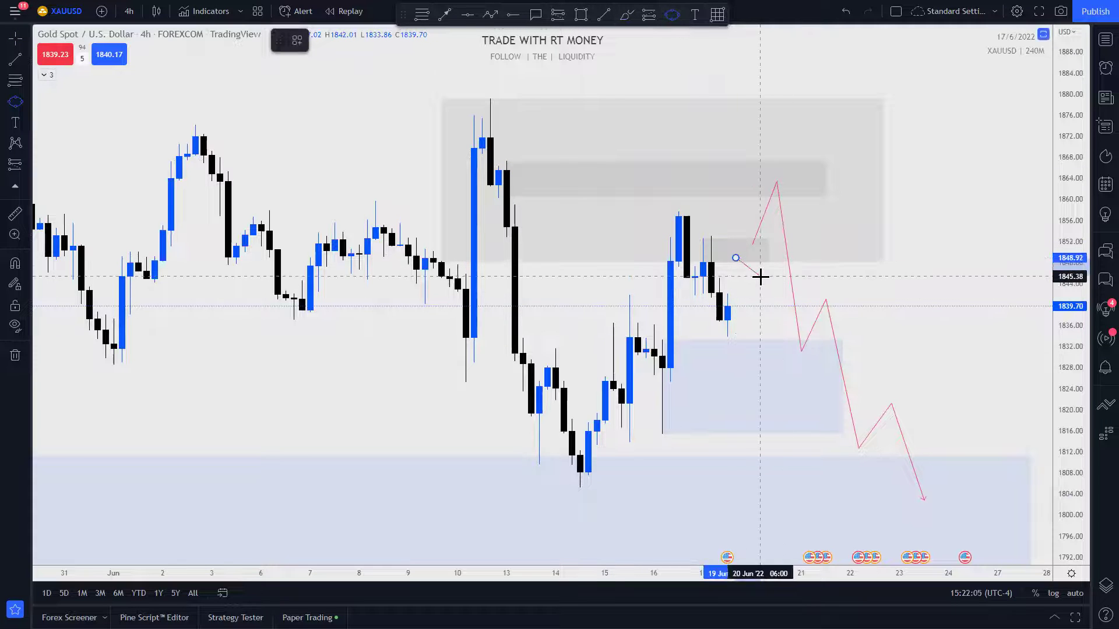
pyautogui.click(758, 274)
pyautogui.click(759, 252)
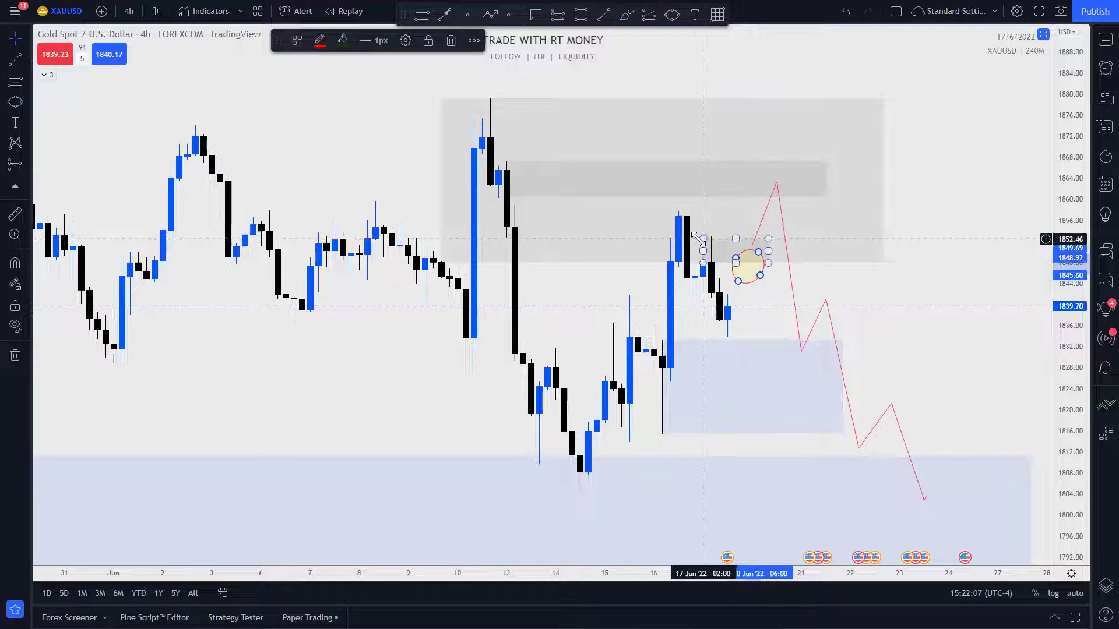
pyautogui.moveTo(696, 233); pyautogui.dragTo(701, 235)
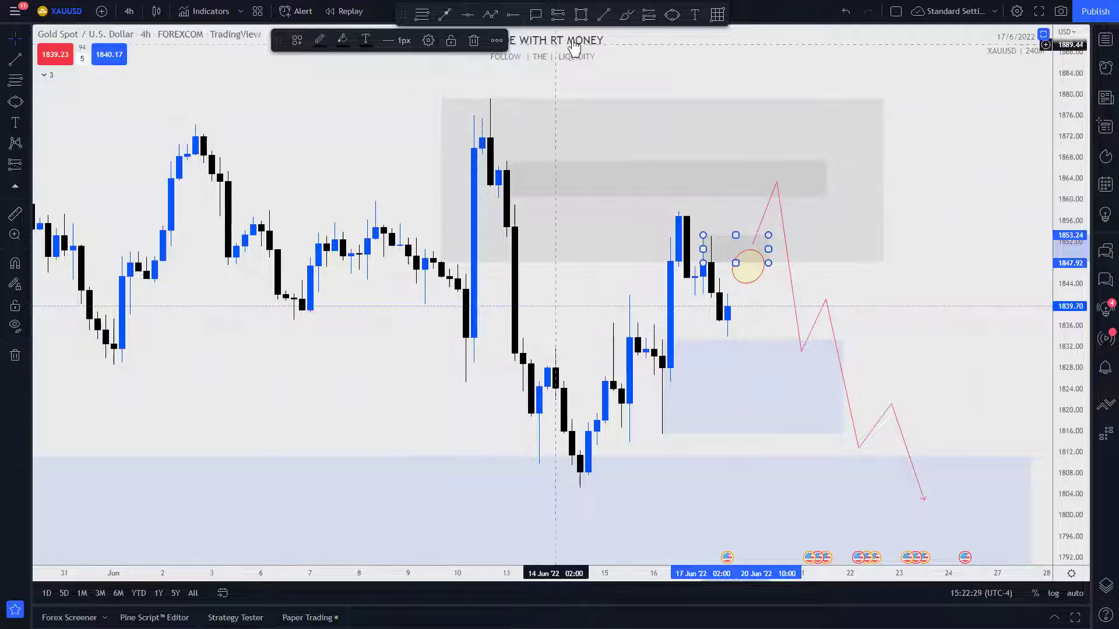
pyautogui.click(605, 14)
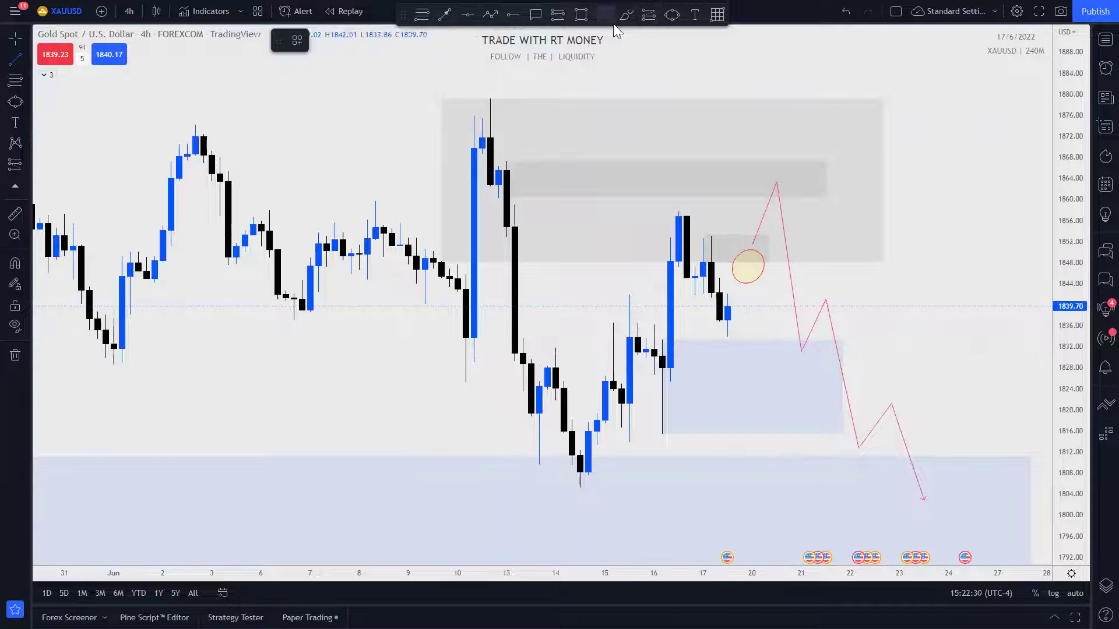
pyautogui.click(450, 95)
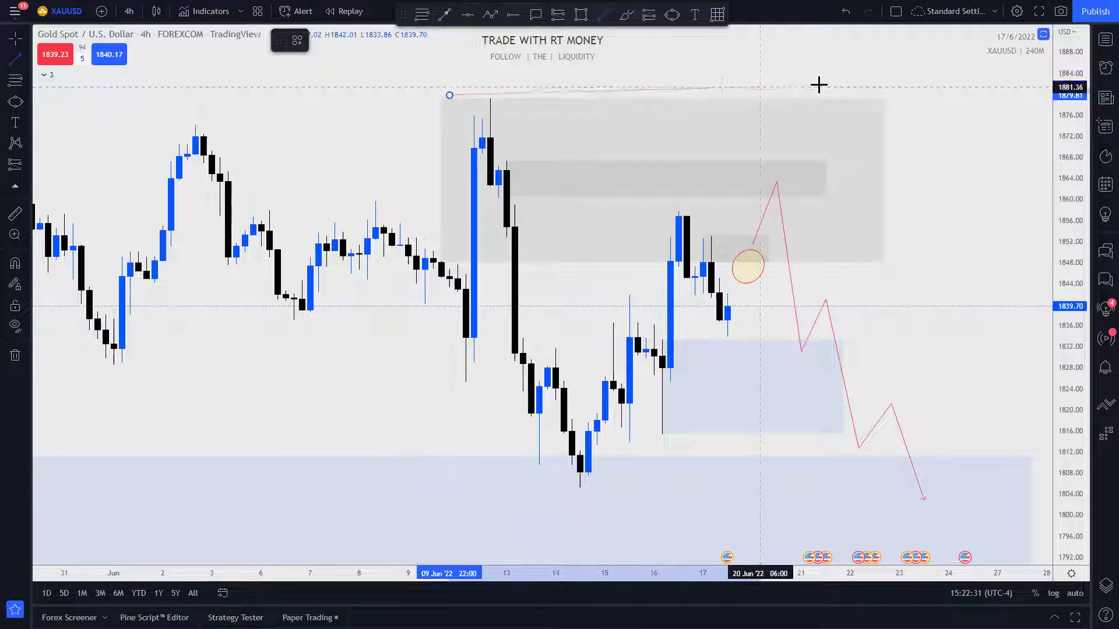
pyautogui.click(988, 95)
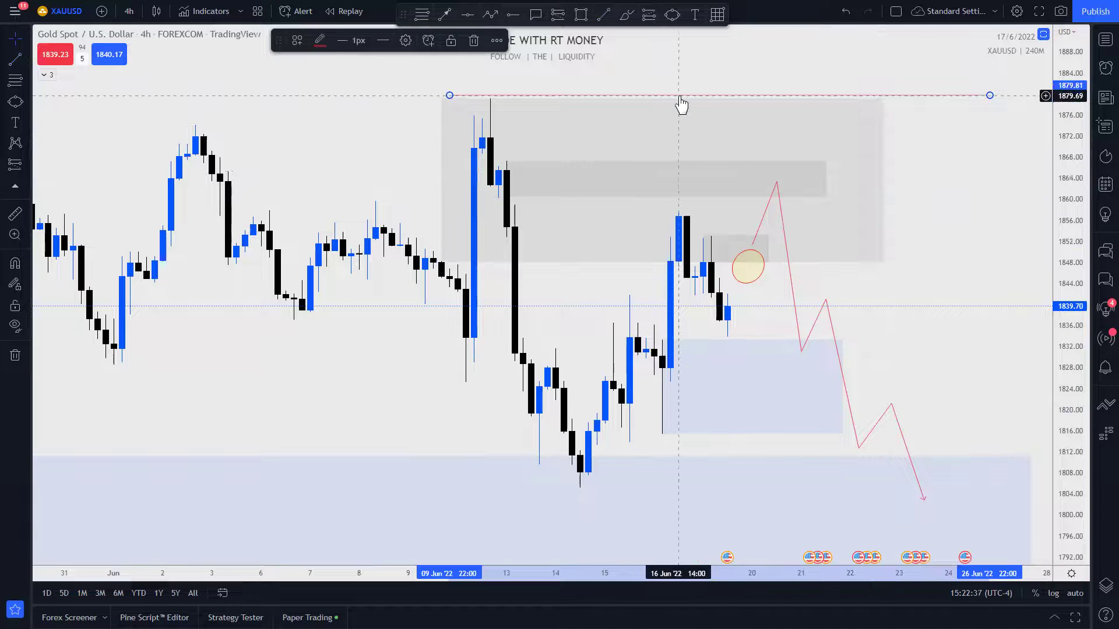
pyautogui.click(473, 40)
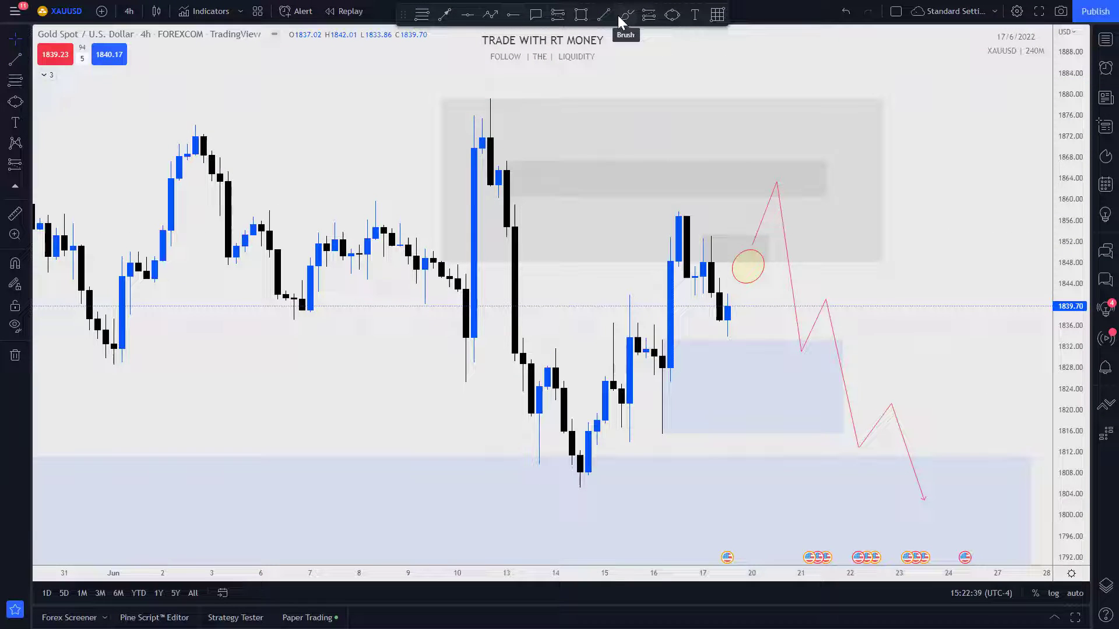
# - Brush a bullish breakout path above the large supply zone with a retest between two horizontal lines, and undo the strokes
pyautogui.click(625, 15)
pyautogui.moveTo(729, 289)
pyautogui.mouseDown()
pyautogui.moveTo(743, 201)
pyautogui.moveTo(776, 246)
pyautogui.moveTo(809, 77)
pyautogui.moveTo(799, 54)
pyautogui.moveTo(837, 166)
pyautogui.moveTo(810, 162)
pyautogui.moveTo(976, 150)
pyautogui.mouseUp()
pyautogui.moveTo(770, 206); pyautogui.dragTo(982, 199)
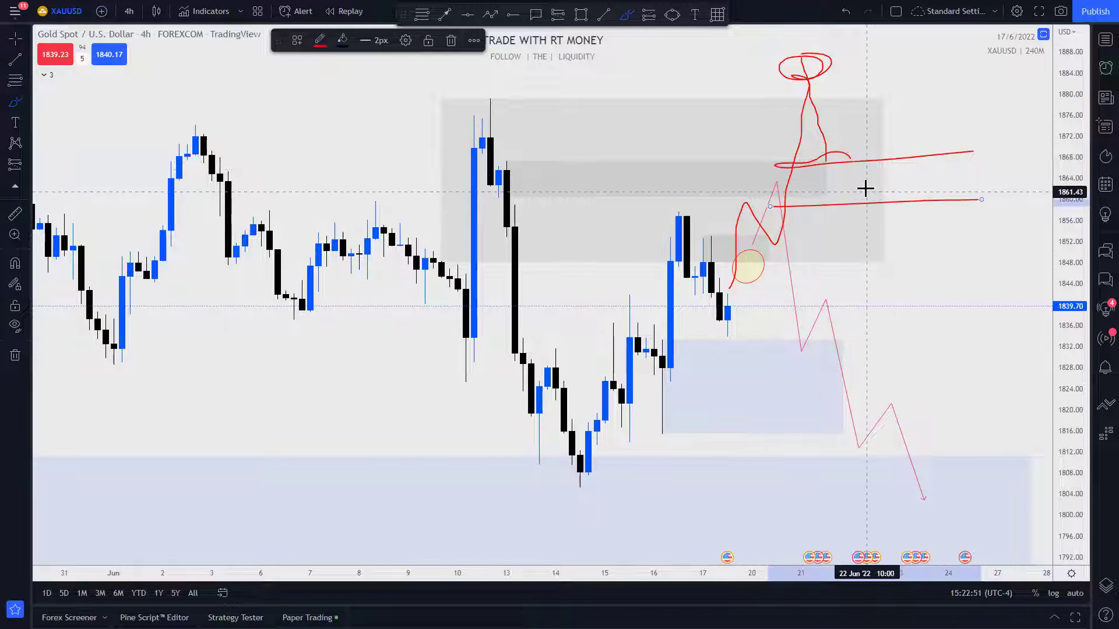
pyautogui.moveTo(789, 180)
pyautogui.mouseDown()
pyautogui.moveTo(857, 177)
pyautogui.moveTo(898, 57)
pyautogui.mouseUp()
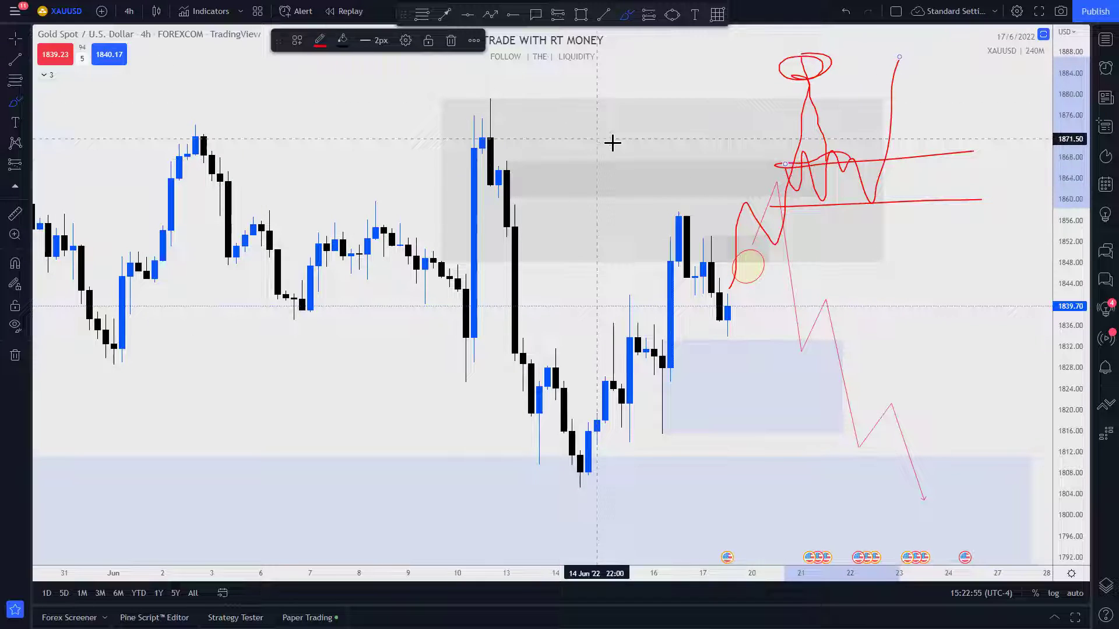
pyautogui.moveTo(890, 37)
pyautogui.mouseDown()
pyautogui.moveTo(872, 189)
pyautogui.moveTo(899, 26)
pyautogui.mouseUp()
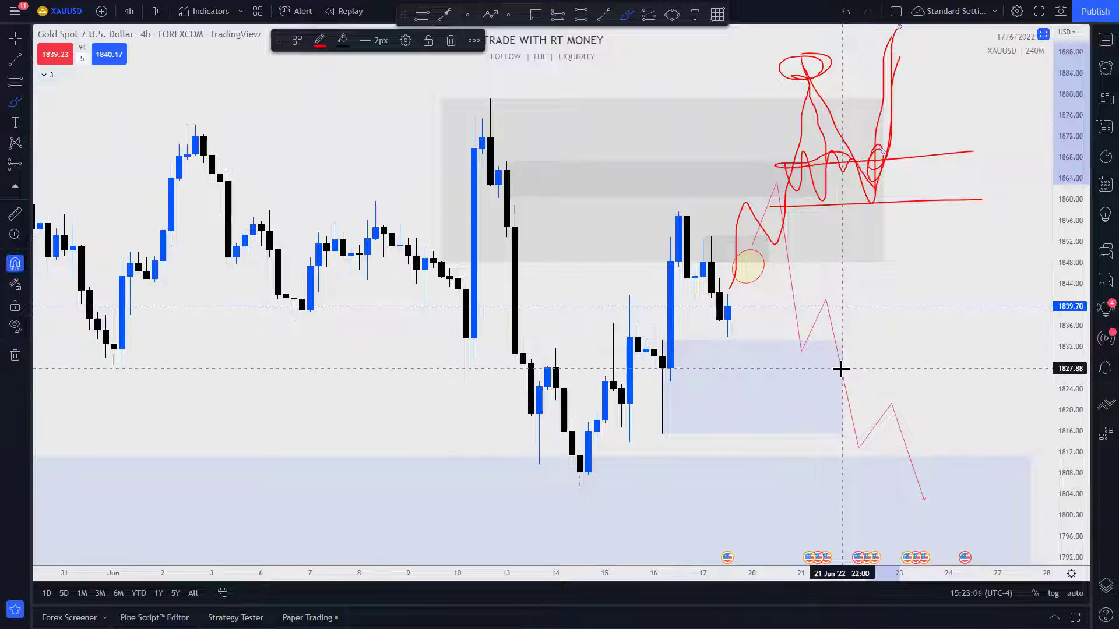
pyautogui.hotkey('ctrl', 'z')
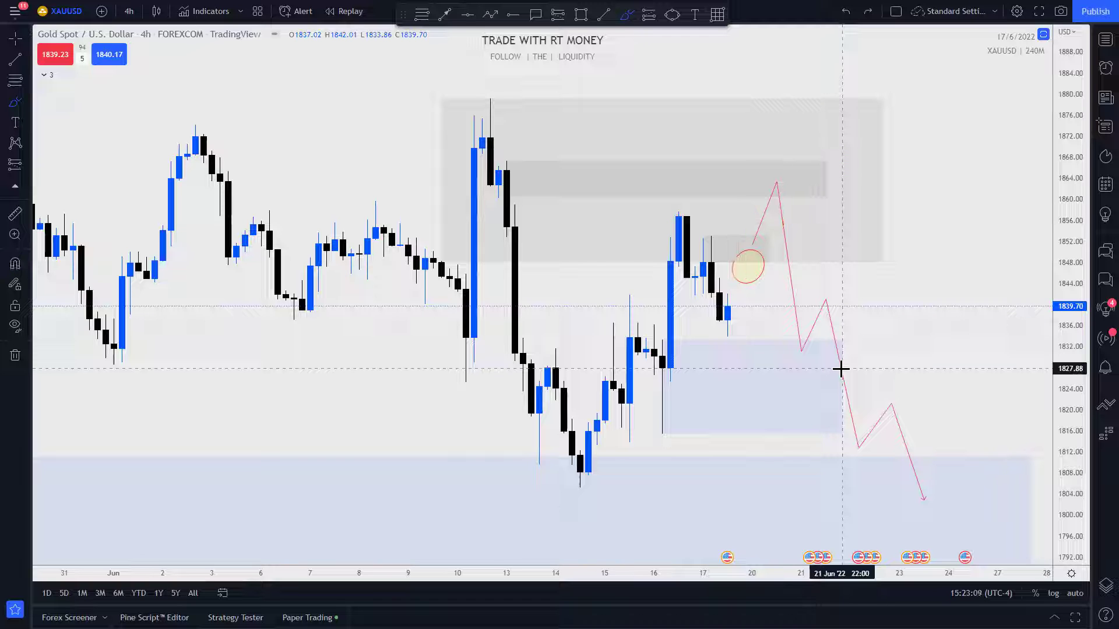
# - Brush an outline around the large supply zone and a breakout path with retest lines and an upward arrow, and undo the strokes
pyautogui.moveTo(430, 108)
pyautogui.mouseDown()
pyautogui.moveTo(691, 103)
pyautogui.moveTo(883, 169)
pyautogui.mouseUp()
pyautogui.moveTo(890, 266)
pyautogui.mouseDown()
pyautogui.moveTo(489, 287)
pyautogui.moveTo(514, 153)
pyautogui.mouseUp()
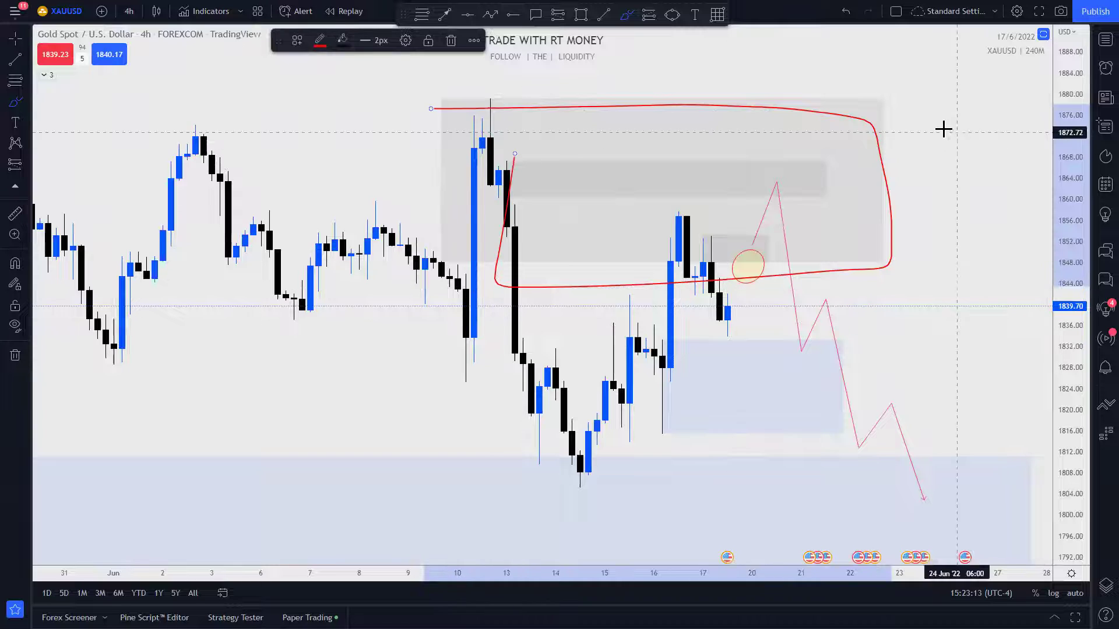
pyautogui.moveTo(771, 213)
pyautogui.mouseDown()
pyautogui.moveTo(839, 79)
pyautogui.moveTo(879, 219)
pyautogui.mouseUp()
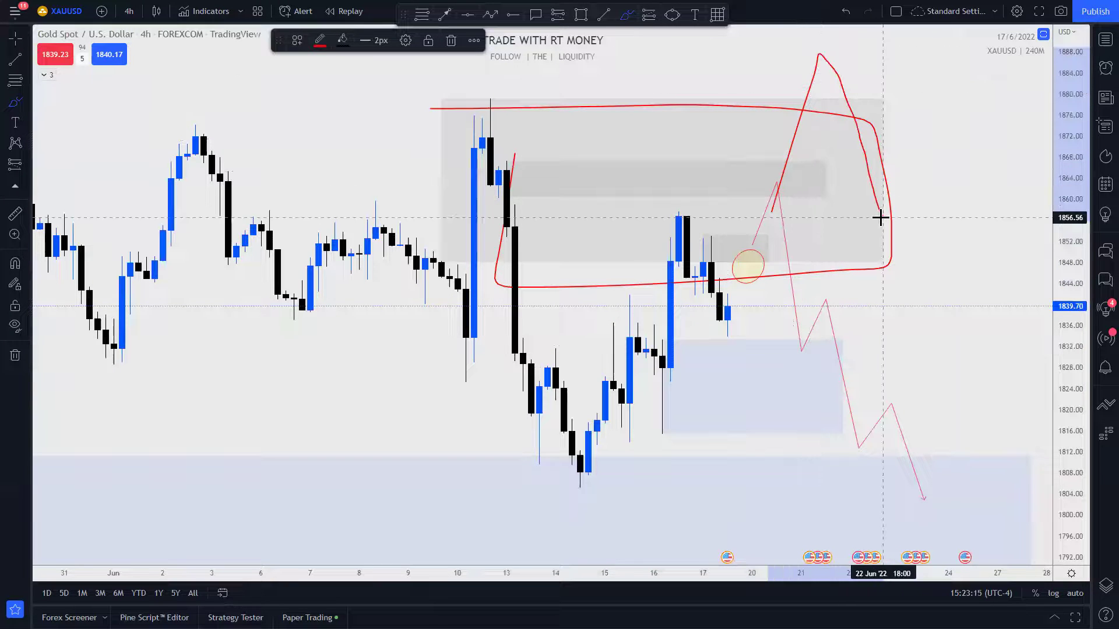
pyautogui.moveTo(851, 180); pyautogui.dragTo(997, 179)
pyautogui.moveTo(884, 226); pyautogui.dragTo(1014, 220)
pyautogui.moveTo(987, 163)
pyautogui.mouseDown()
pyautogui.moveTo(971, 200)
pyautogui.moveTo(989, 28)
pyautogui.mouseUp()
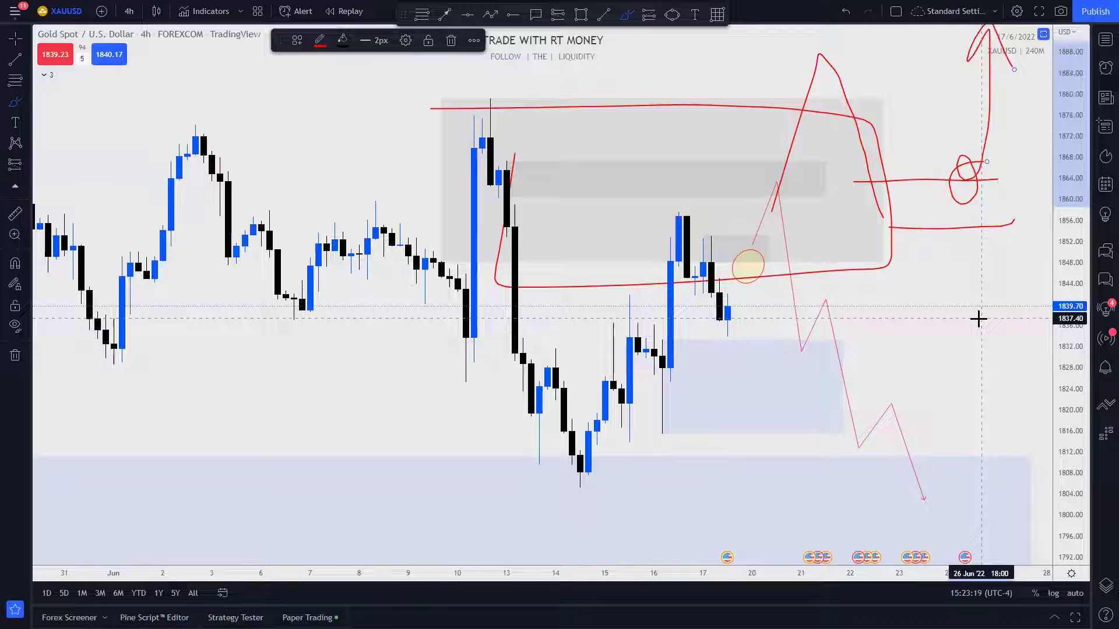
pyautogui.hotkey('ctrl', 'z')
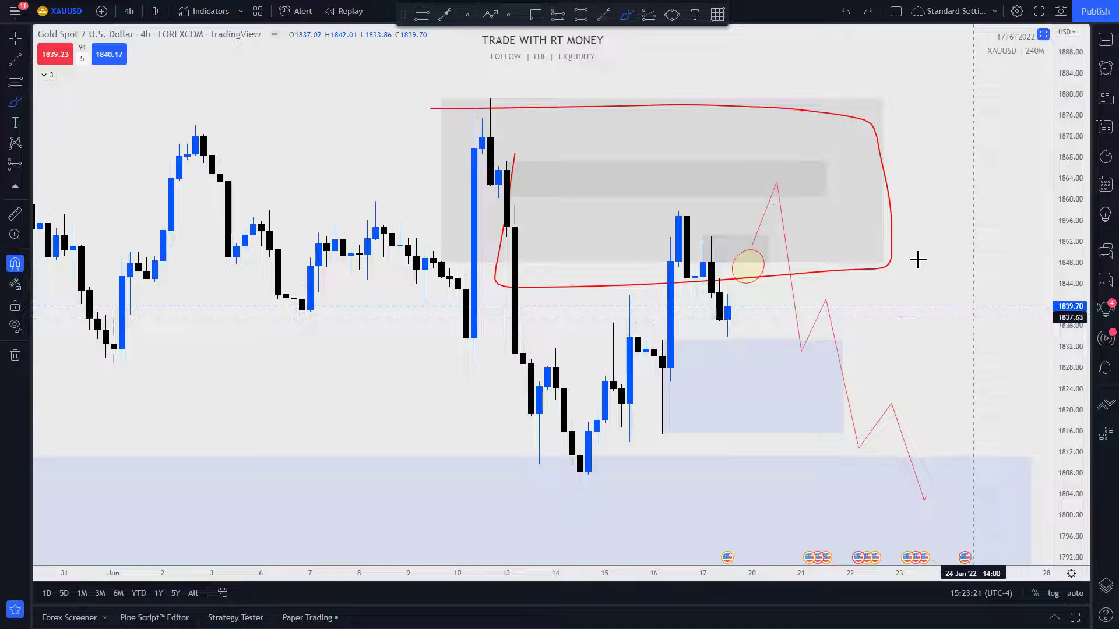
pyautogui.hotkey('ctrl', 'z')
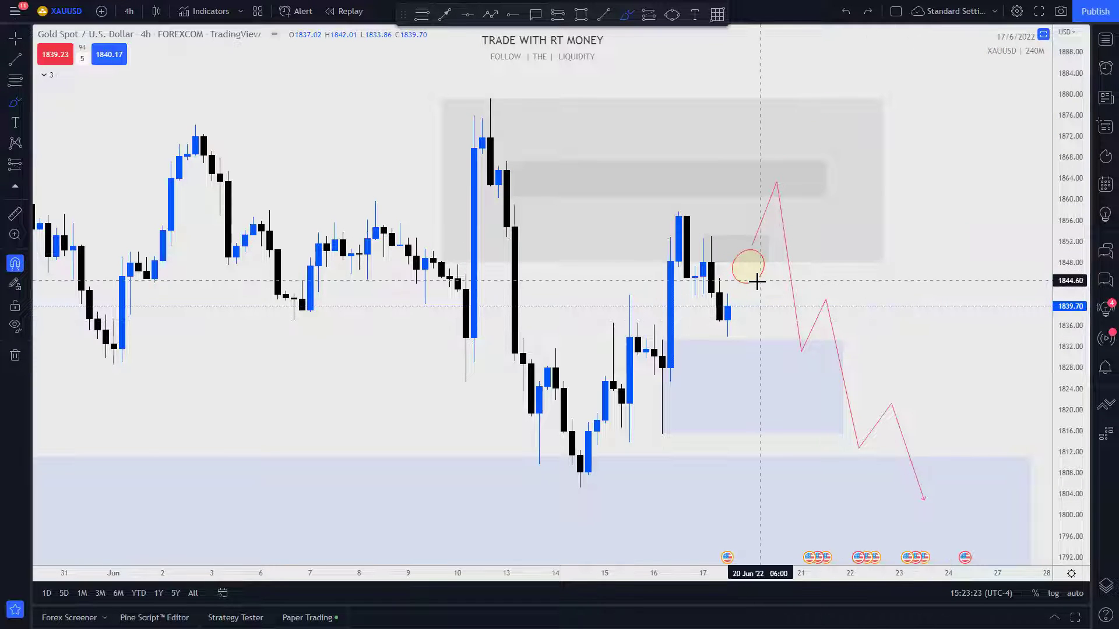
# - Draw a larger ellipse around the projected path's peak inside the darker supply zone, from 20 June 06:00 to 21 June 02:00
pyautogui.click(670, 16)
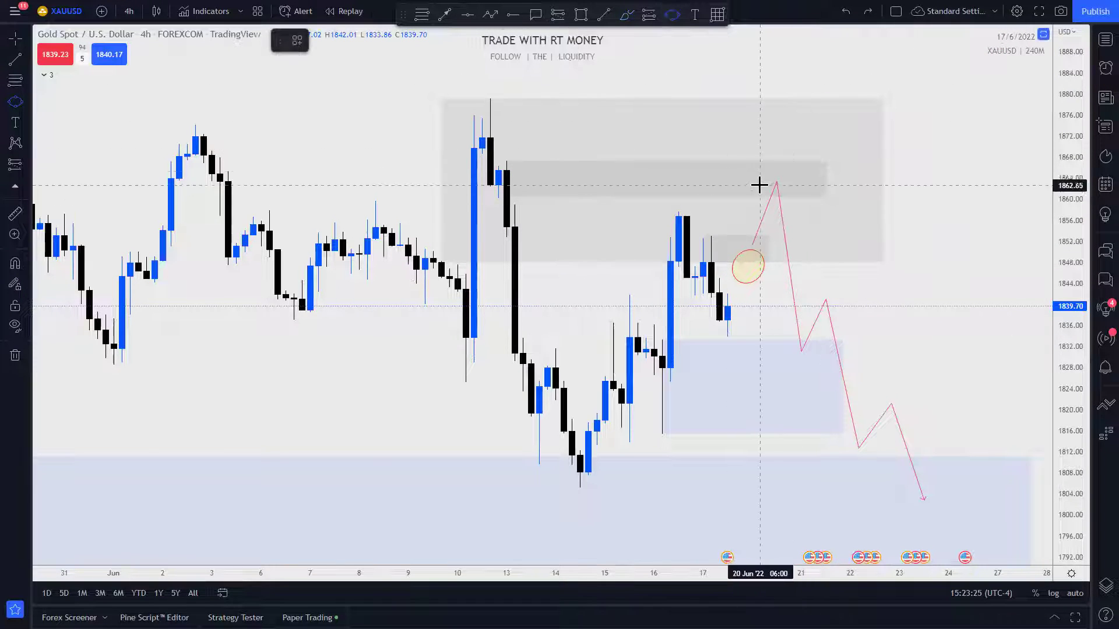
pyautogui.click(792, 209)
pyautogui.click(797, 181)
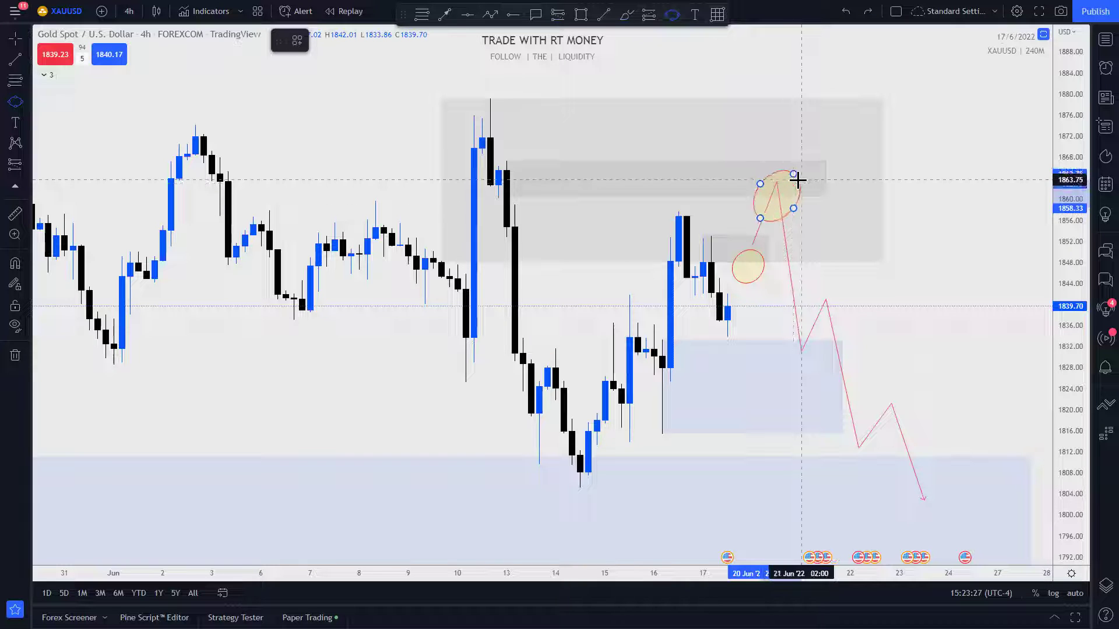
pyautogui.click(796, 182)
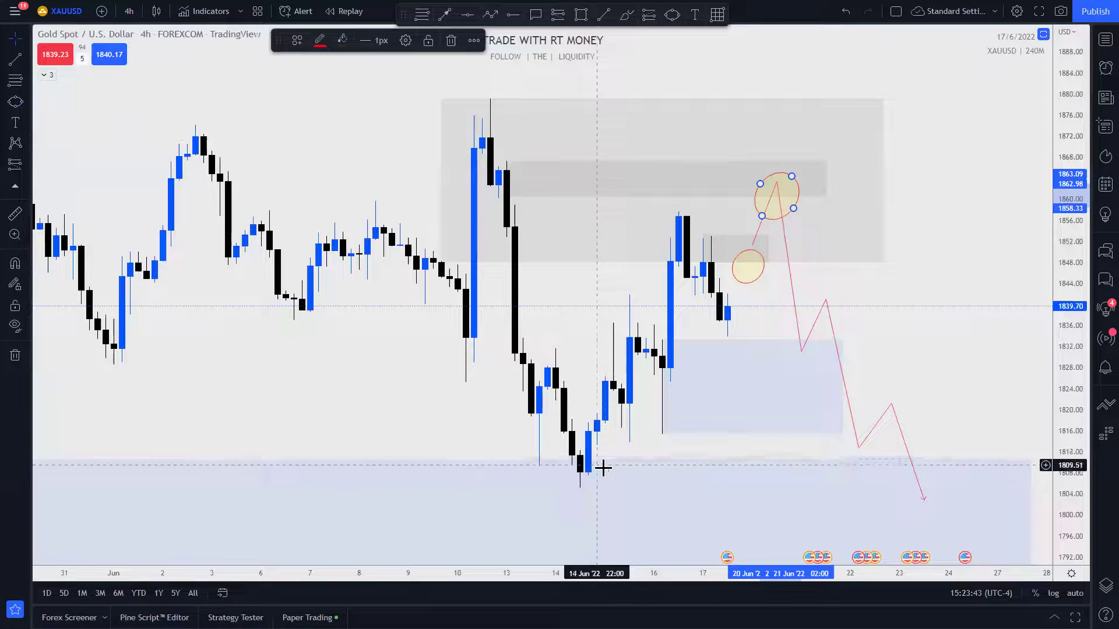
# - Draw a trend line under the rising lows from 1803.42 on 14 June to 1815.04 on 16 June and apply a saved labelled template
pyautogui.click(604, 15)
pyautogui.click(576, 497)
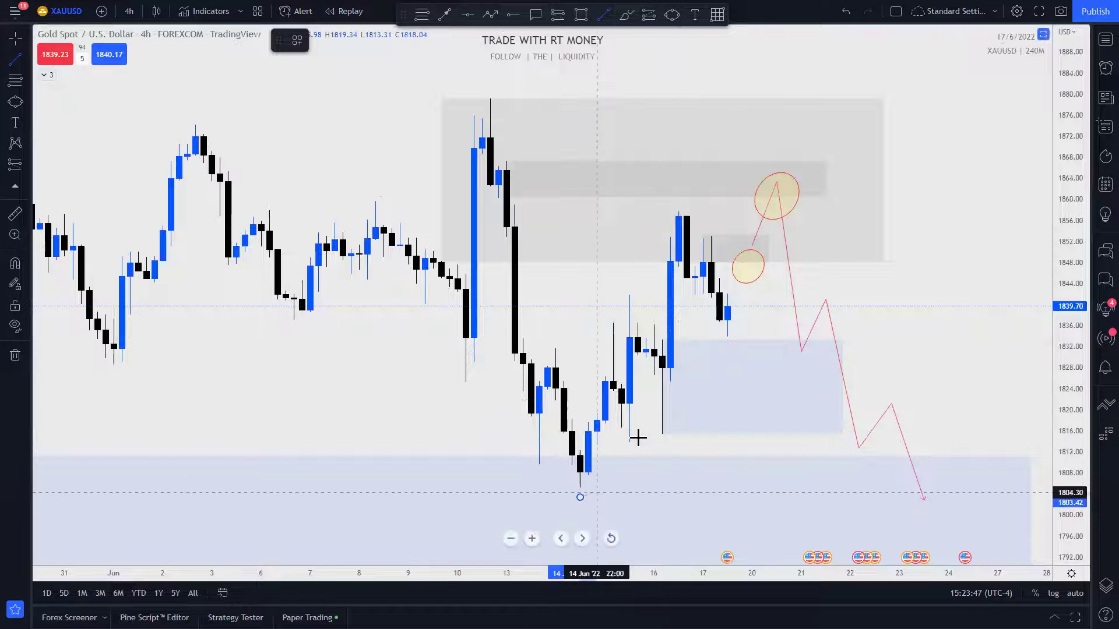
pyautogui.click(678, 436)
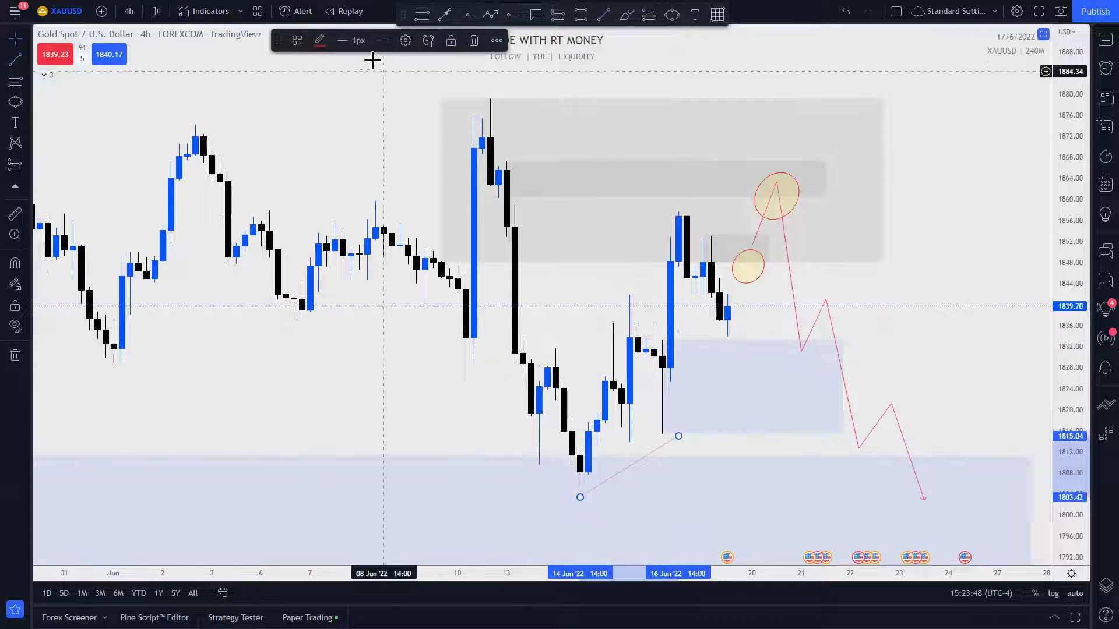
pyautogui.click(297, 39)
pyautogui.click(300, 149)
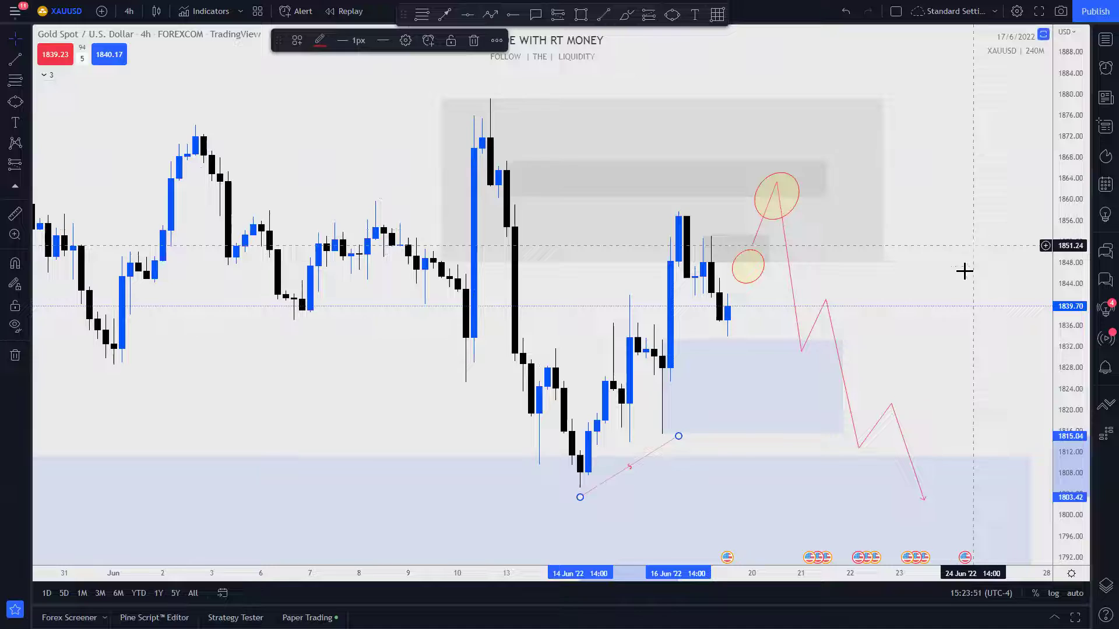
pyautogui.click(952, 420)
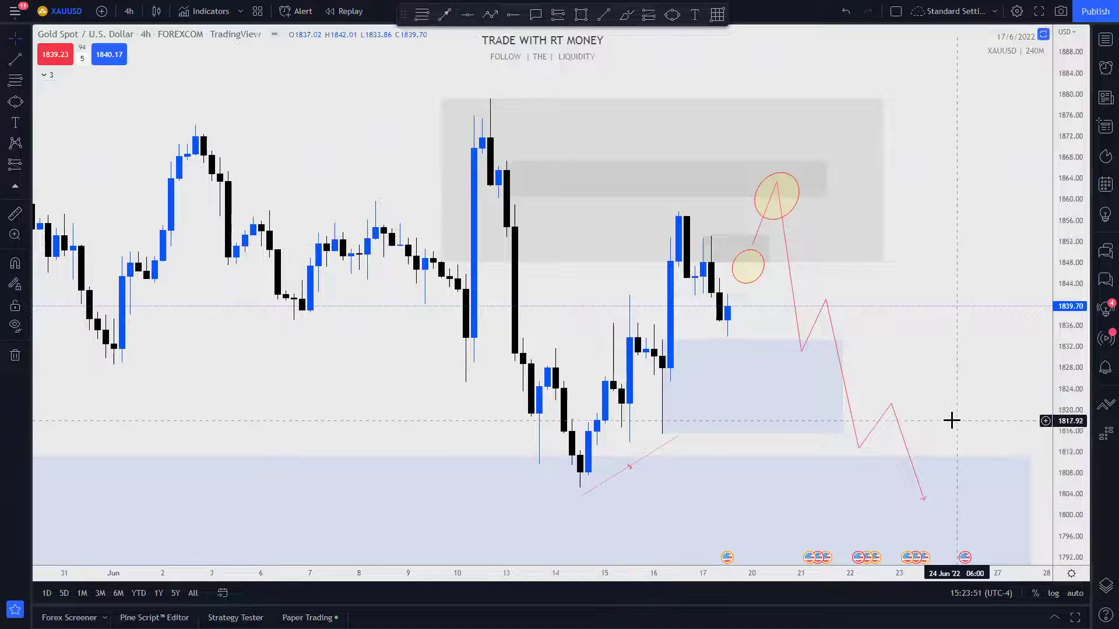
pyautogui.click(760, 263)
pyautogui.click(866, 535)
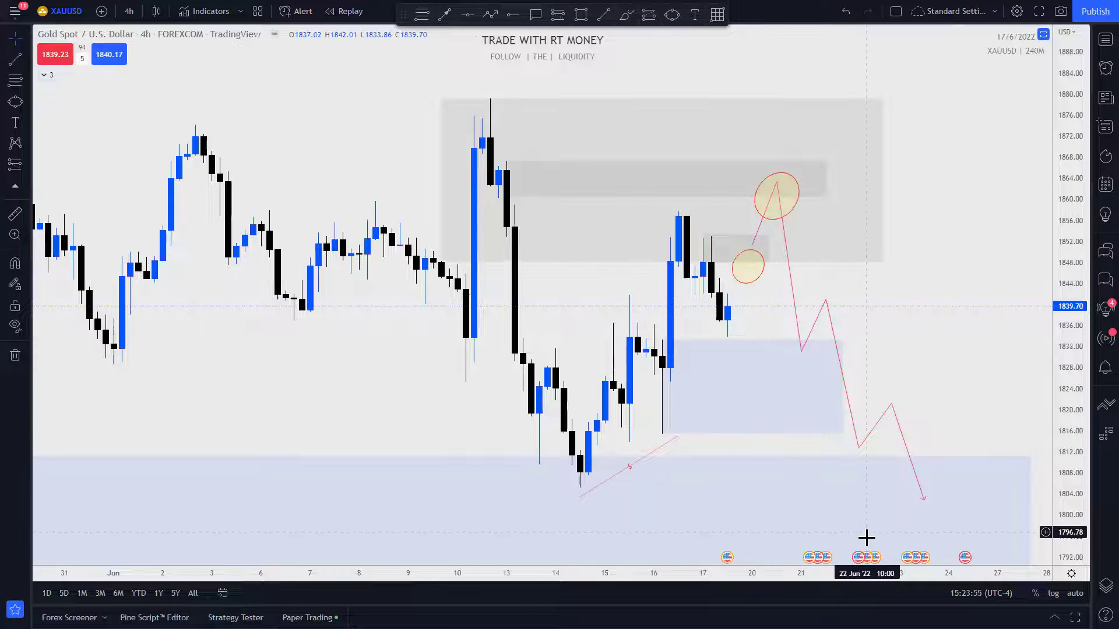
# - Draw a Fibonacci retracement from the 12 June high at 1879.03 down to 1805.08 at 23 June 06:00
pyautogui.click(427, 13)
pyautogui.click(488, 100)
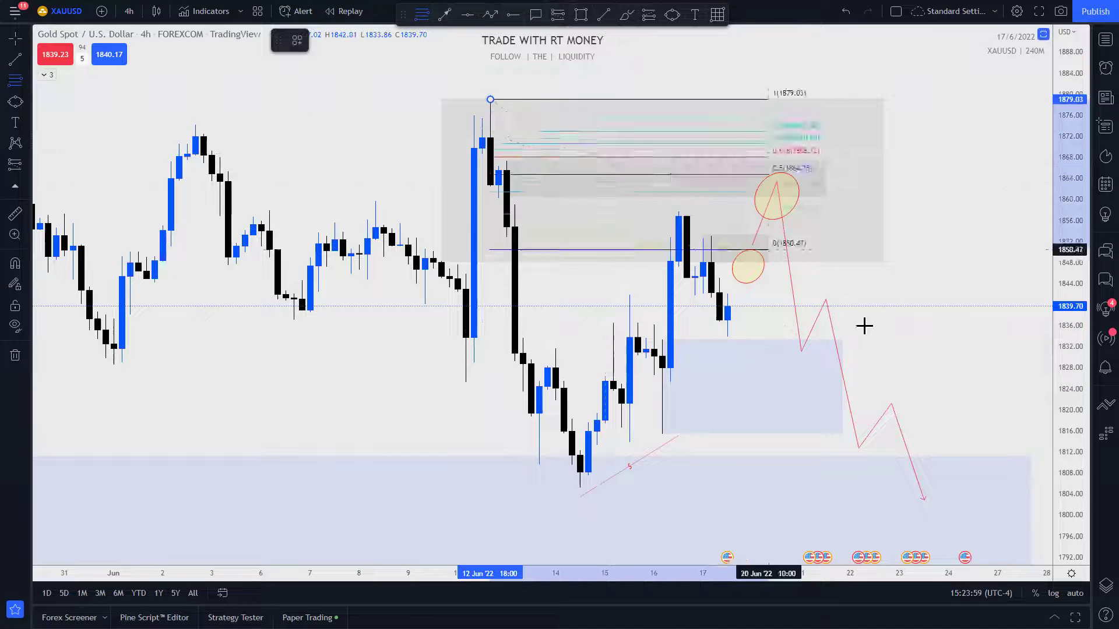
pyautogui.click(908, 488)
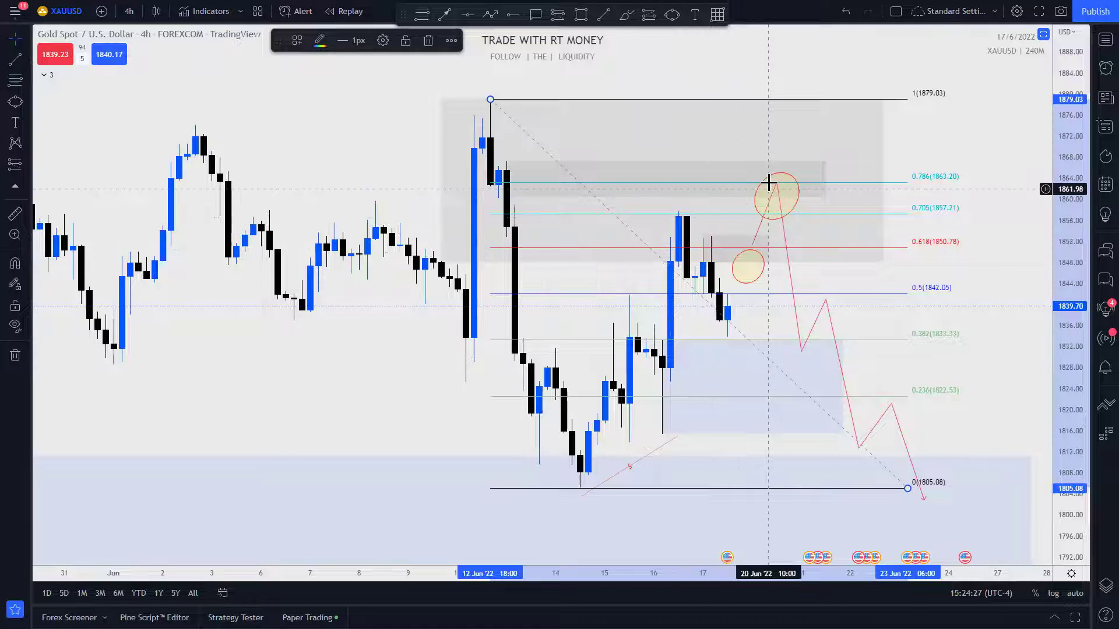
pyautogui.click(513, 180)
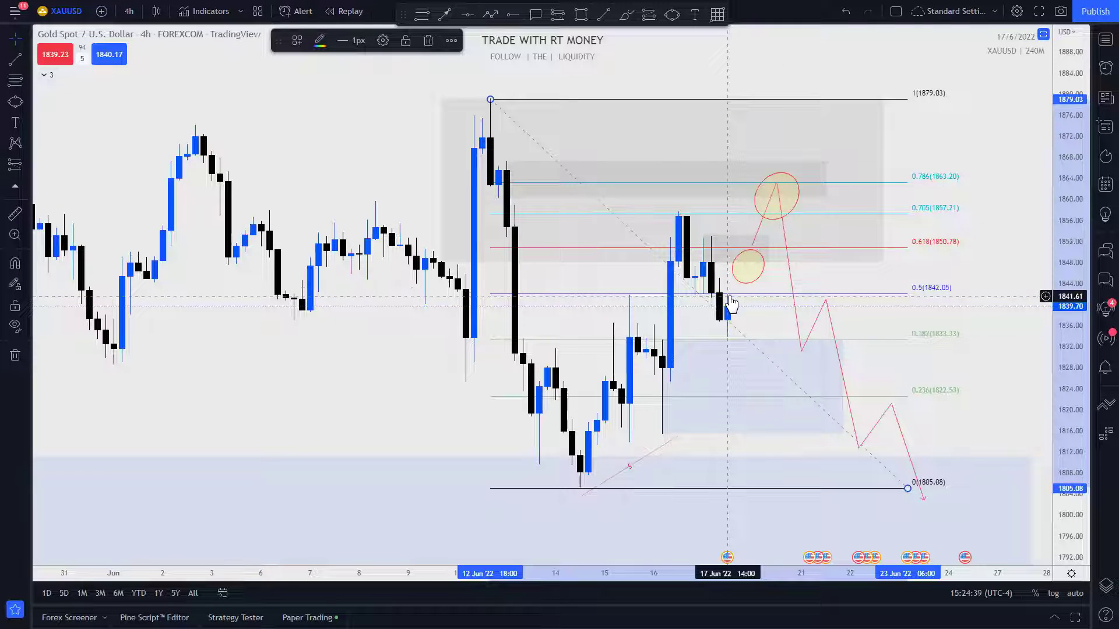
pyautogui.click(748, 261)
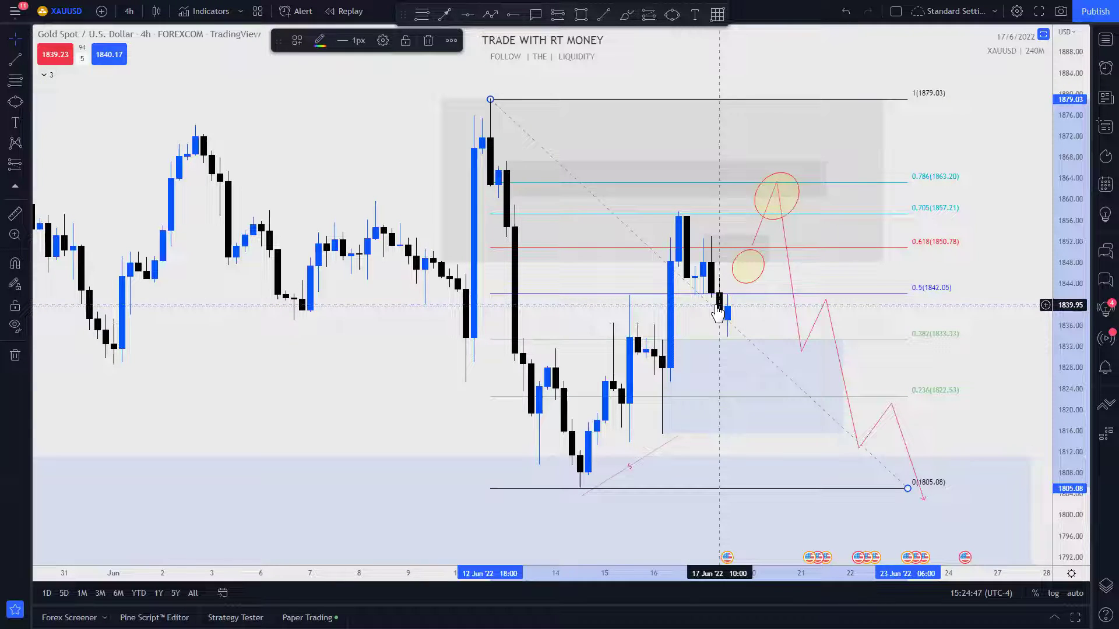
# - Brush an alternative bearish path through the small demand zone, circling the origin candle and the retest area between horizontal lines
pyautogui.click(625, 16)
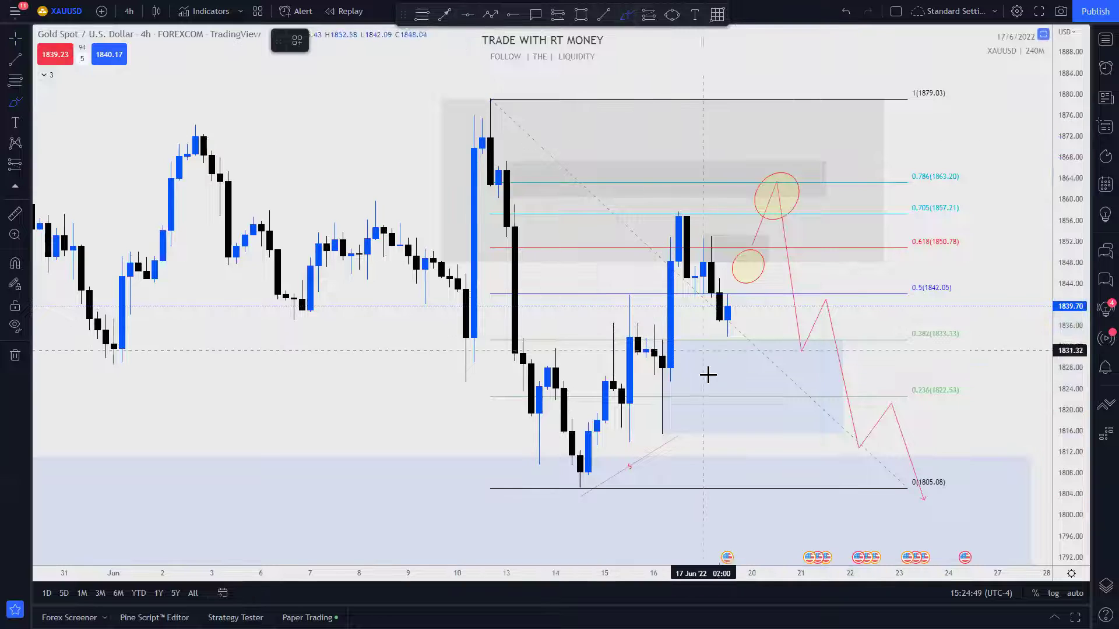
pyautogui.moveTo(735, 328)
pyautogui.mouseDown()
pyautogui.moveTo(757, 388)
pyautogui.moveTo(768, 300)
pyautogui.mouseUp()
pyautogui.moveTo(664, 339)
pyautogui.mouseDown()
pyautogui.moveTo(674, 350)
pyautogui.moveTo(662, 362)
pyautogui.moveTo(673, 344)
pyautogui.mouseUp()
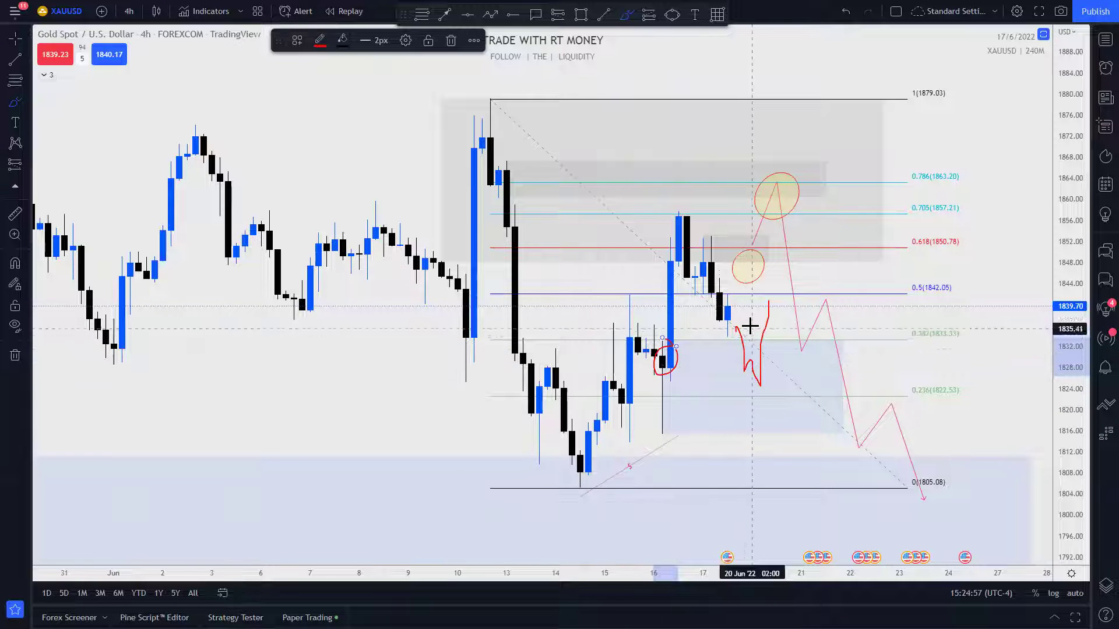
pyautogui.moveTo(768, 310)
pyautogui.mouseDown()
pyautogui.moveTo(769, 262)
pyautogui.moveTo(801, 369)
pyautogui.mouseUp()
pyautogui.moveTo(768, 290); pyautogui.dragTo(914, 272)
pyautogui.moveTo(723, 301)
pyautogui.mouseDown()
pyautogui.moveTo(901, 289)
pyautogui.moveTo(697, 342)
pyautogui.moveTo(777, 429)
pyautogui.moveTo(779, 452)
pyautogui.moveTo(805, 303)
pyautogui.moveTo(799, 332)
pyautogui.moveTo(830, 305)
pyautogui.moveTo(846, 324)
pyautogui.moveTo(824, 327)
pyautogui.moveTo(849, 307)
pyautogui.moveTo(874, 492)
pyautogui.moveTo(890, 413)
pyautogui.mouseUp()
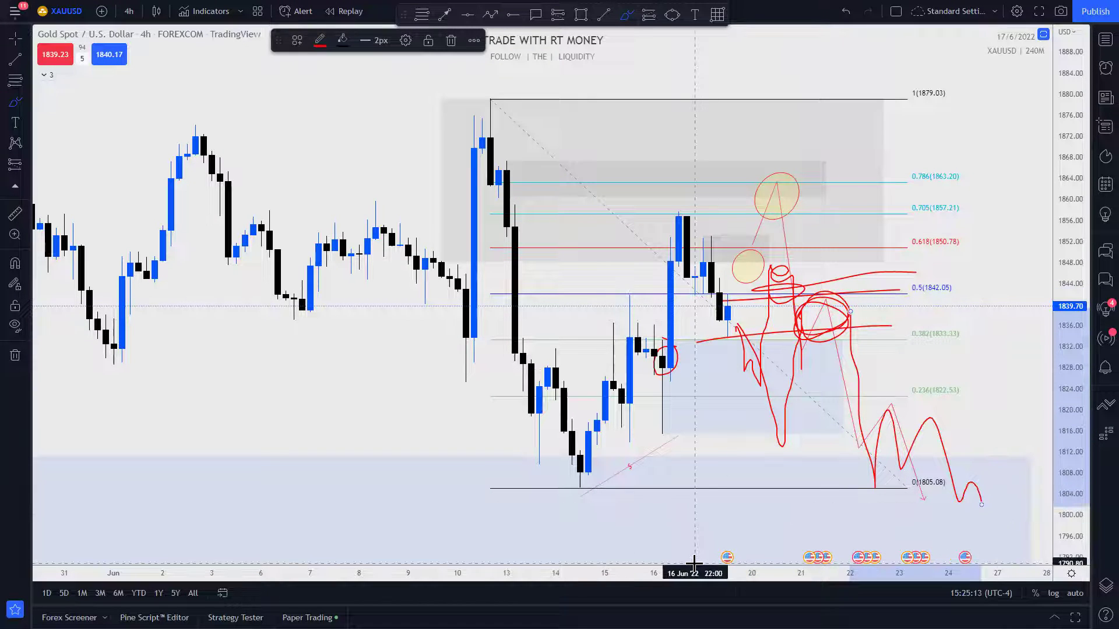
# - Undo all brush strokes of the alternative bearish path, its circles and its horizontal lines
pyautogui.hotkey('ctrl', 'z')
pyautogui.hotkey('ctrl', 'z')
pyautogui.hotkey('ctrl', 'z')
pyautogui.hotkey('ctrl', 'z')
pyautogui.hotkey('ctrl', 'z')
pyautogui.hotkey('ctrl', 'z')
pyautogui.hotkey('ctrl', 'z')
pyautogui.hotkey('ctrl', 'z')
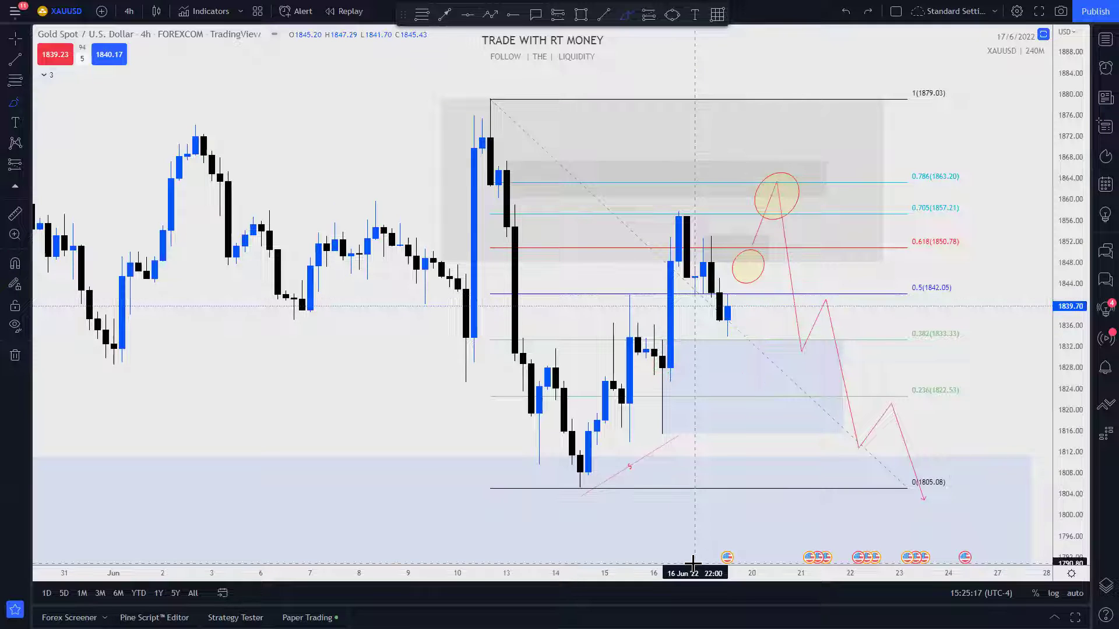